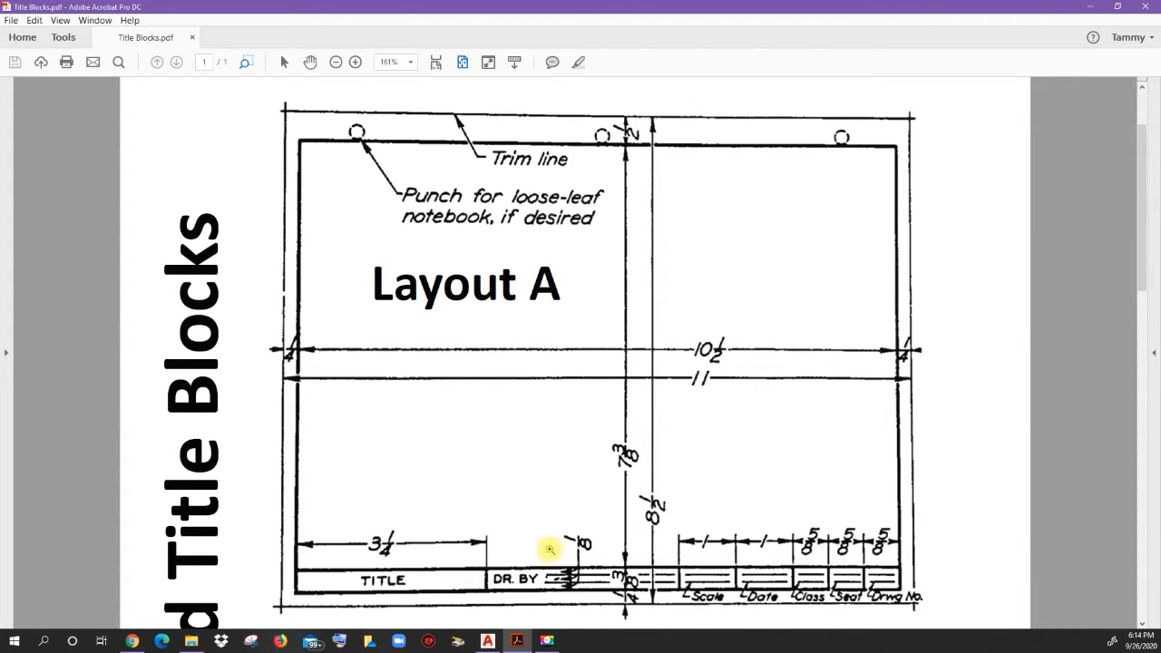
Switch to the AutoCAD drawing and make TITLEBLOCK the current layer.
{"action": "double_click", "coordinate": [835, 7]}
{"action": "left_click_drag", "start_coordinate": [744, 74], "coordinate": [0, 335]}
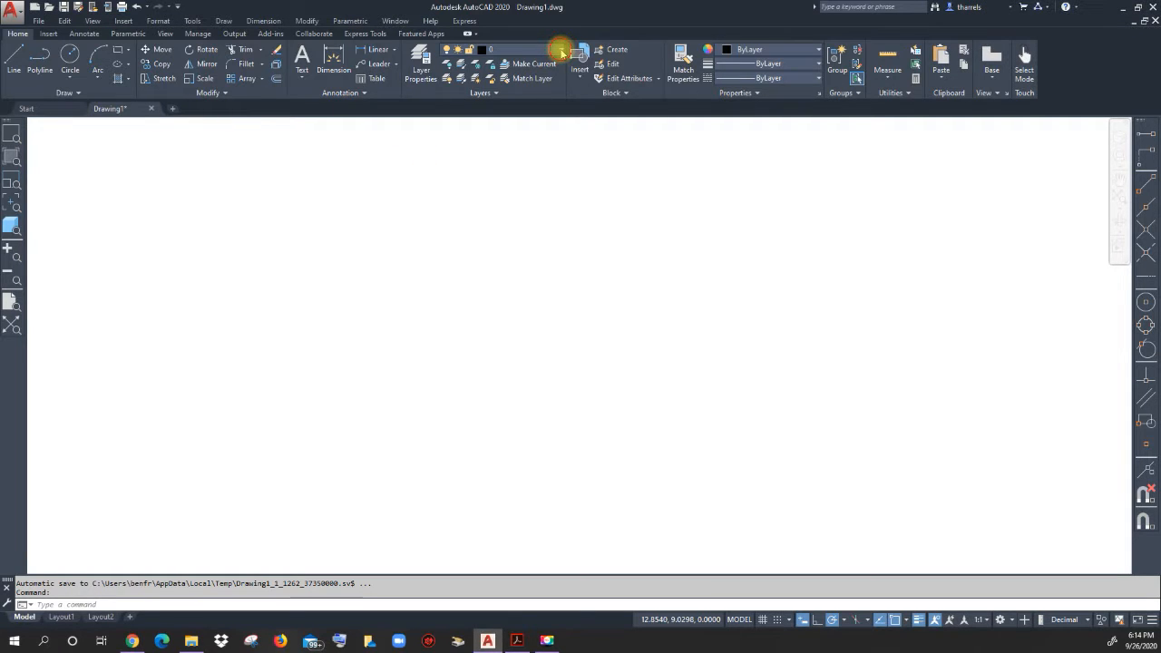
{"action": "left_click", "coordinate": [561, 51]}
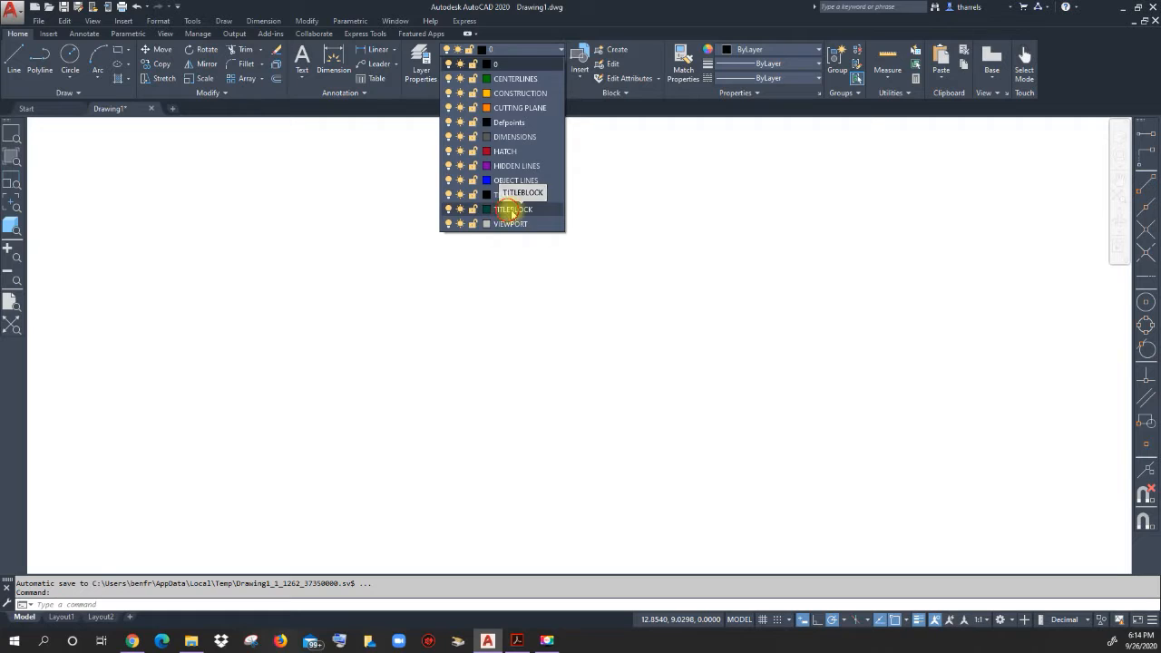
{"action": "left_click", "coordinate": [509, 210]}
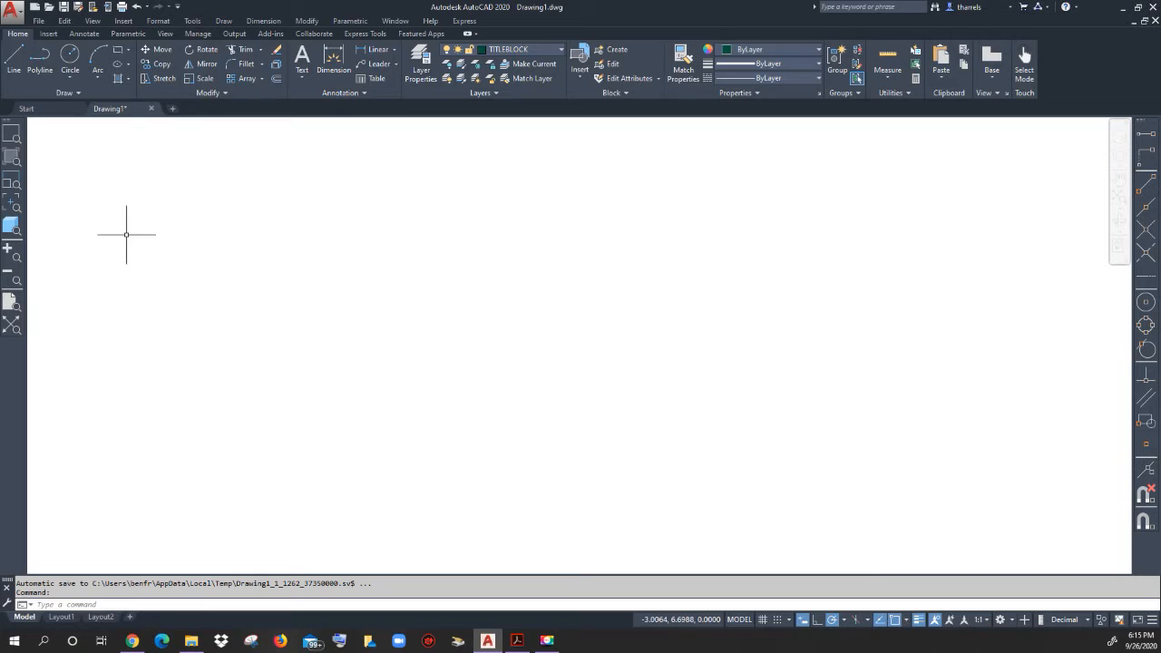
Draw a horizontal line 10.5 units long to the right as the border's bottom edge and measure its length.
{"action": "left_click", "coordinate": [14, 60]}
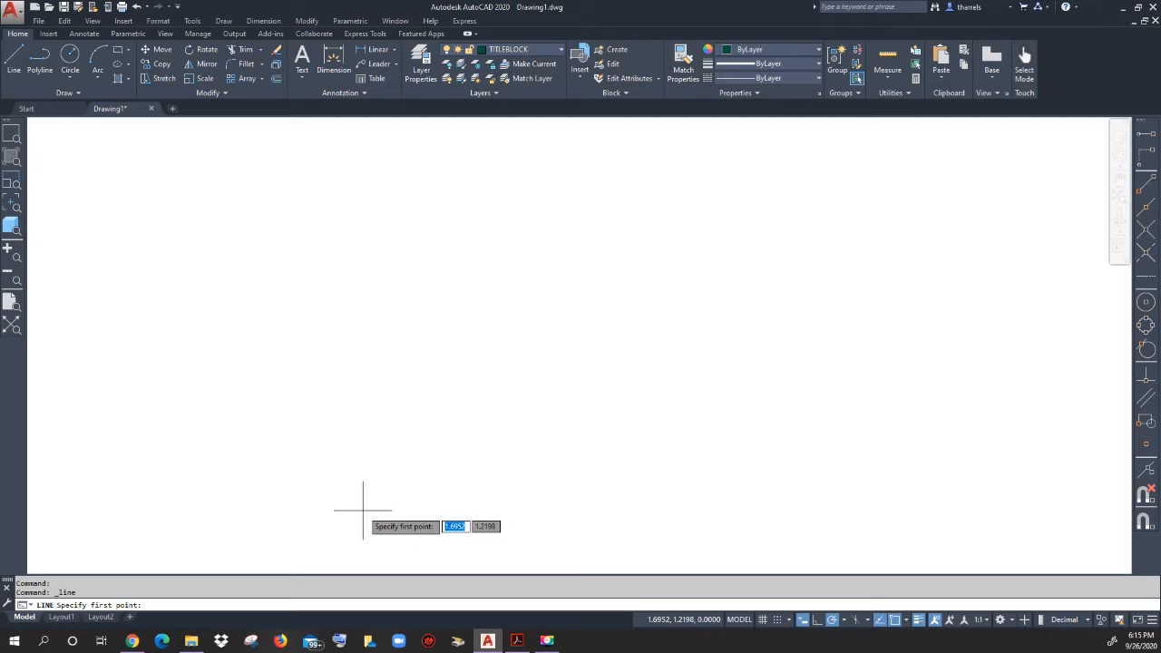
{"action": "left_click", "coordinate": [363, 509]}
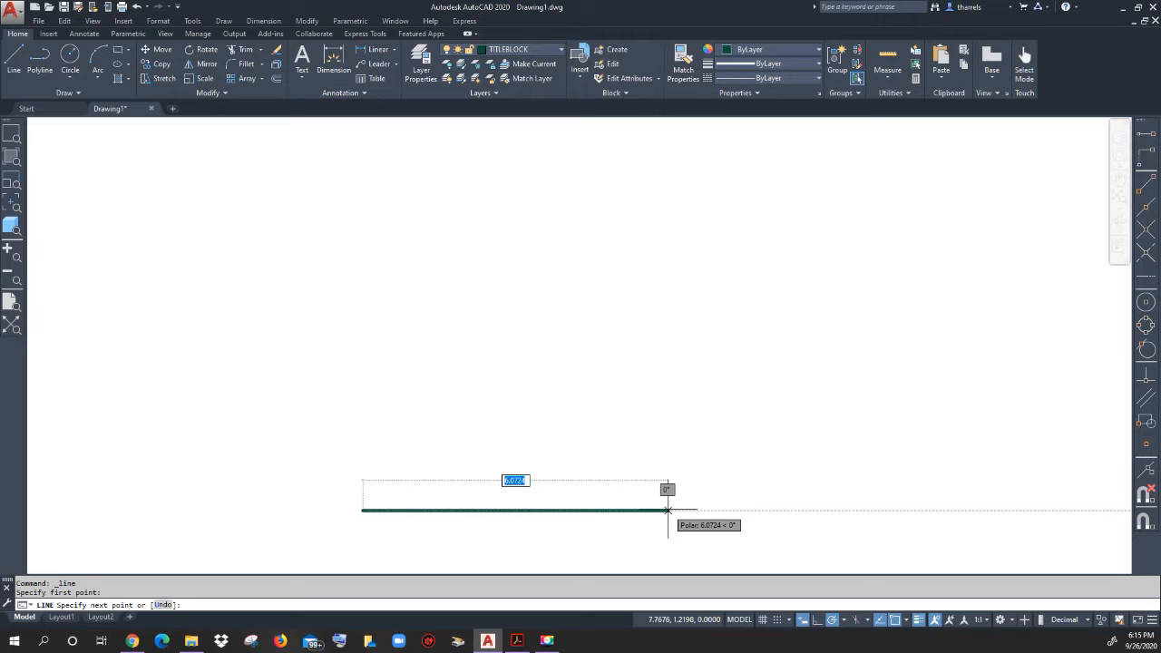
{"action": "type", "text": "10.5"}
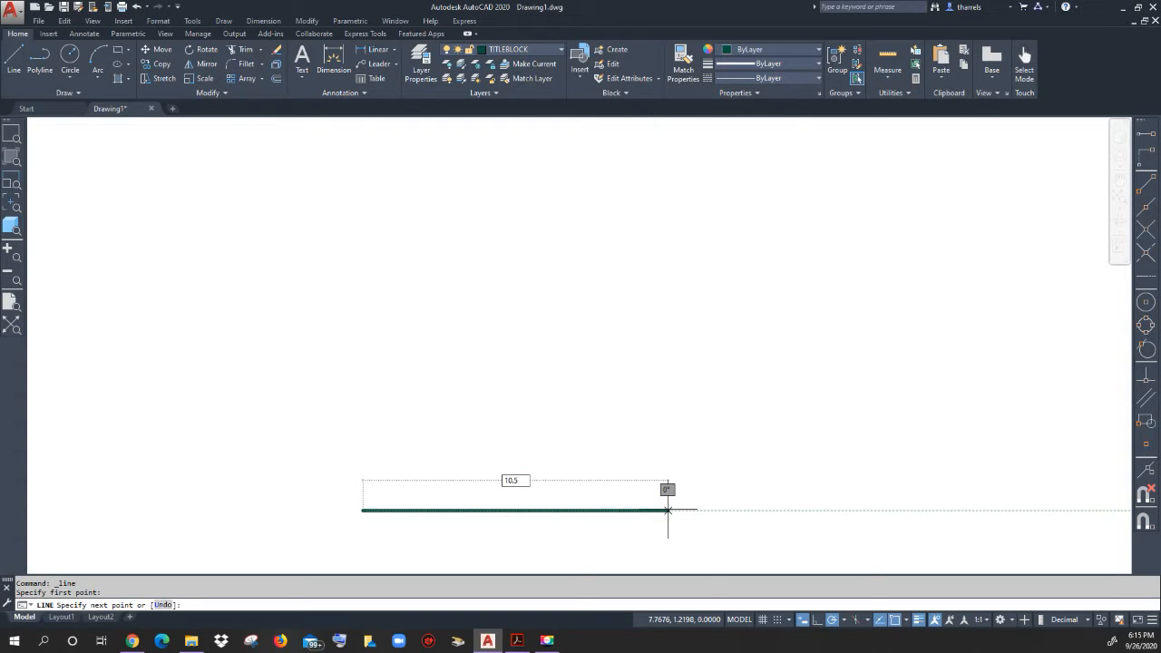
{"action": "key", "text": "Return"}
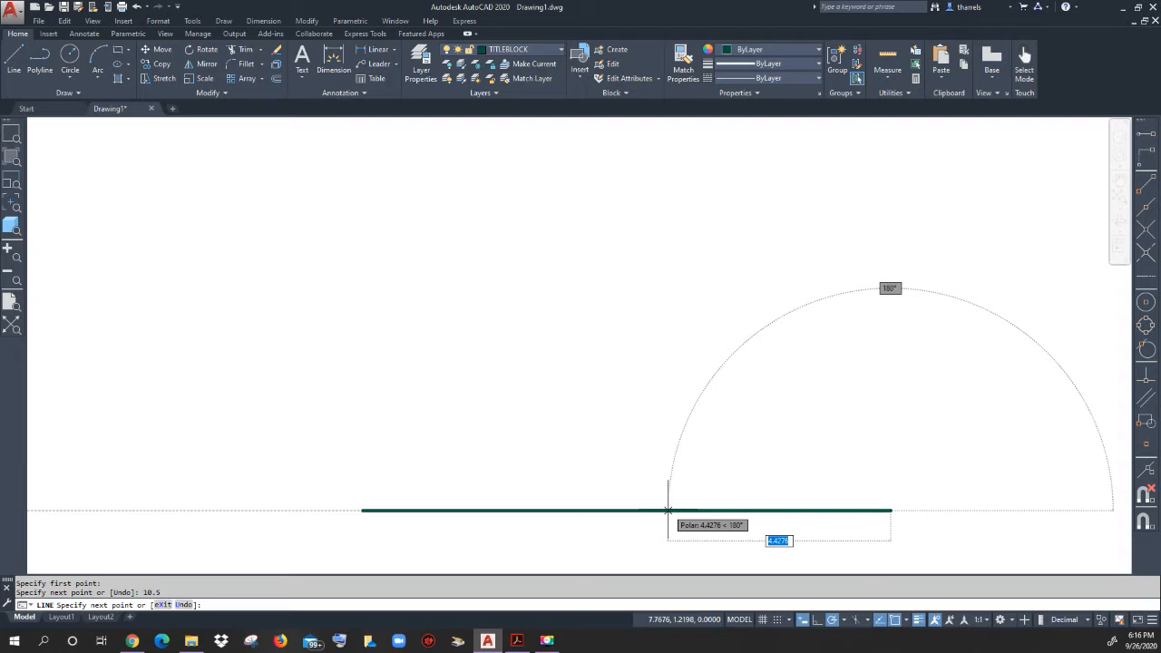
{"action": "key", "text": "Return"}
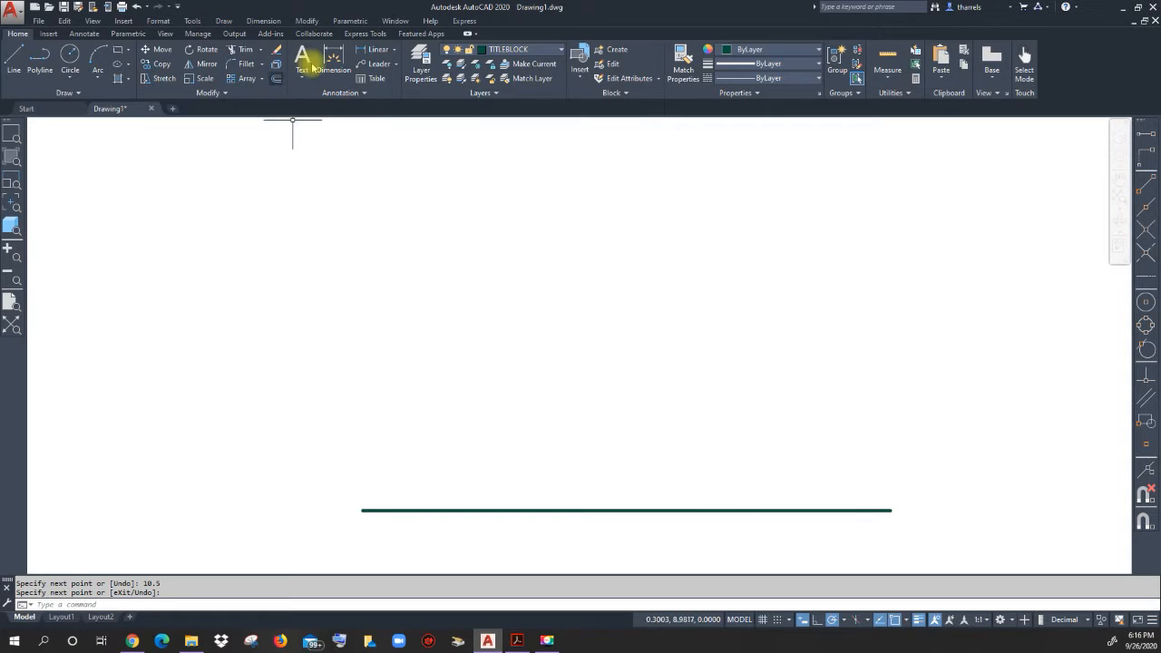
{"action": "left_click", "coordinate": [889, 60]}
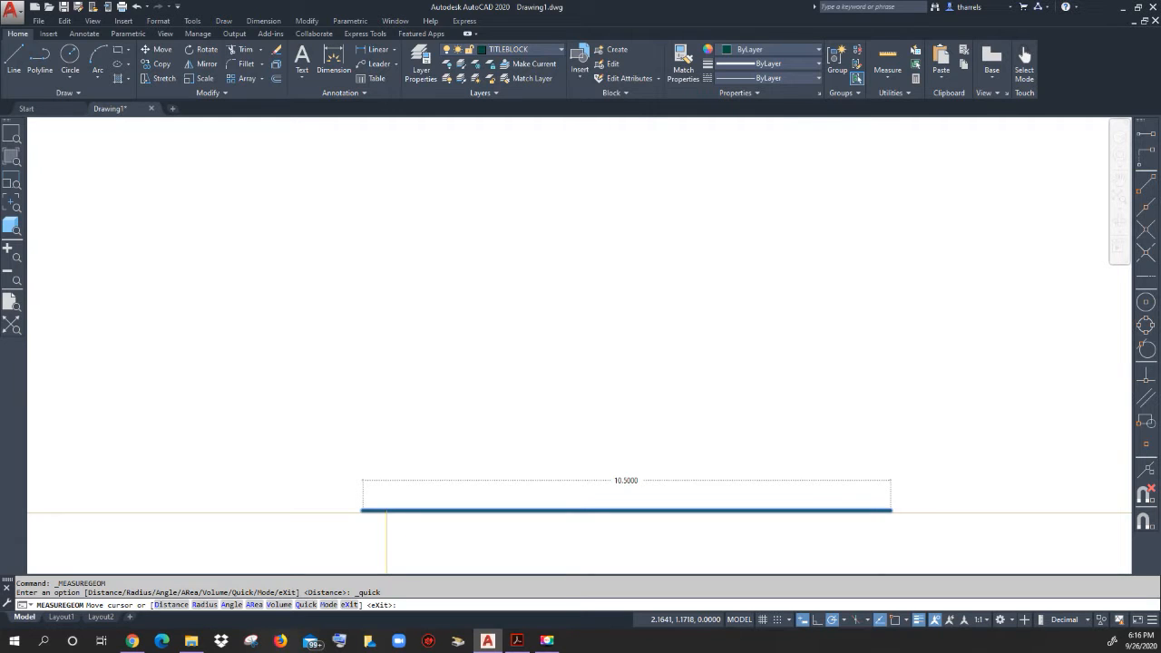
{"action": "key", "text": "Escape"}
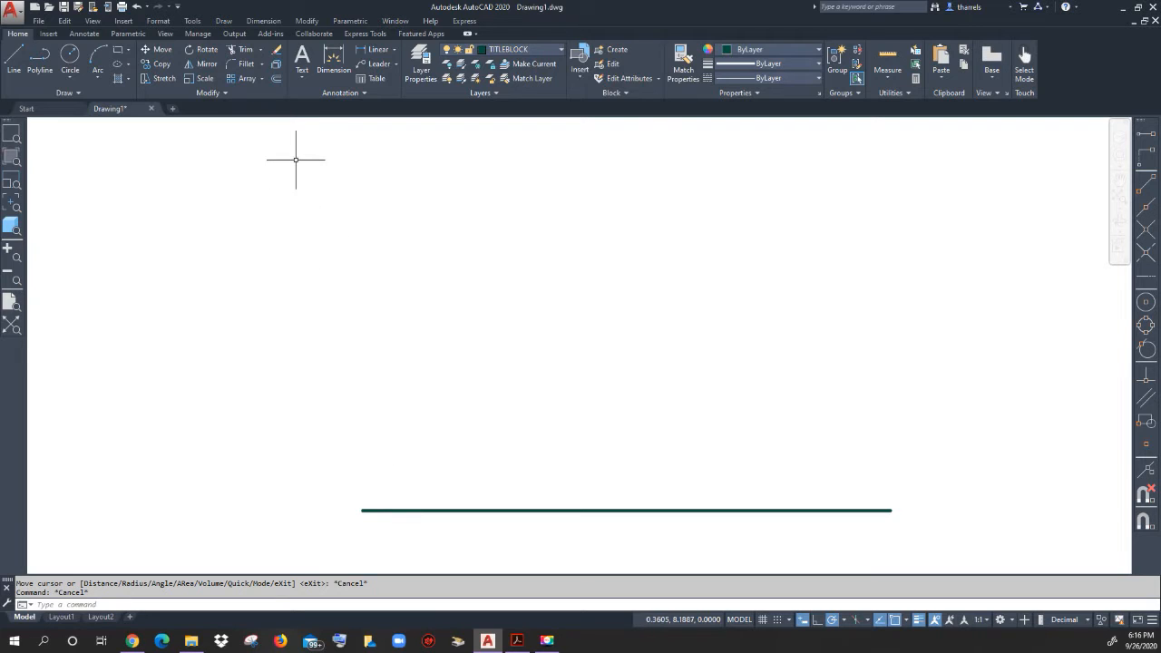
Offset the bottom border line 3/8 upward to form the upper edge of the title strip.
{"action": "left_click", "coordinate": [277, 80]}
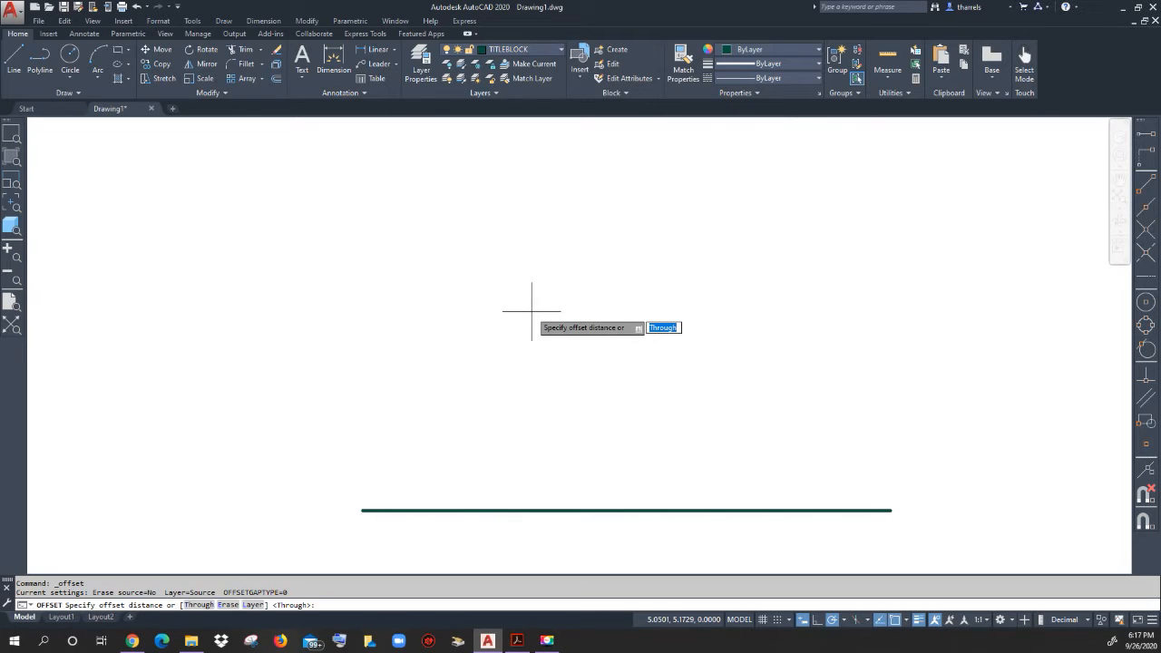
{"action": "type", "text": "3/8"}
{"action": "key", "text": "Return"}
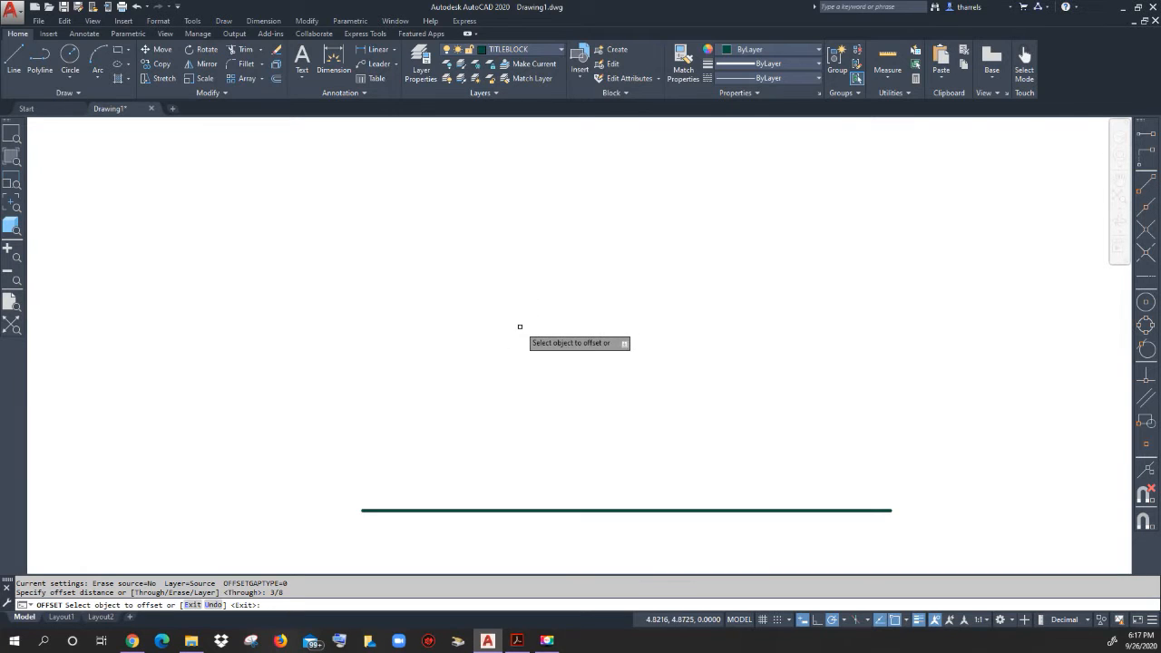
{"action": "left_click", "coordinate": [524, 510]}
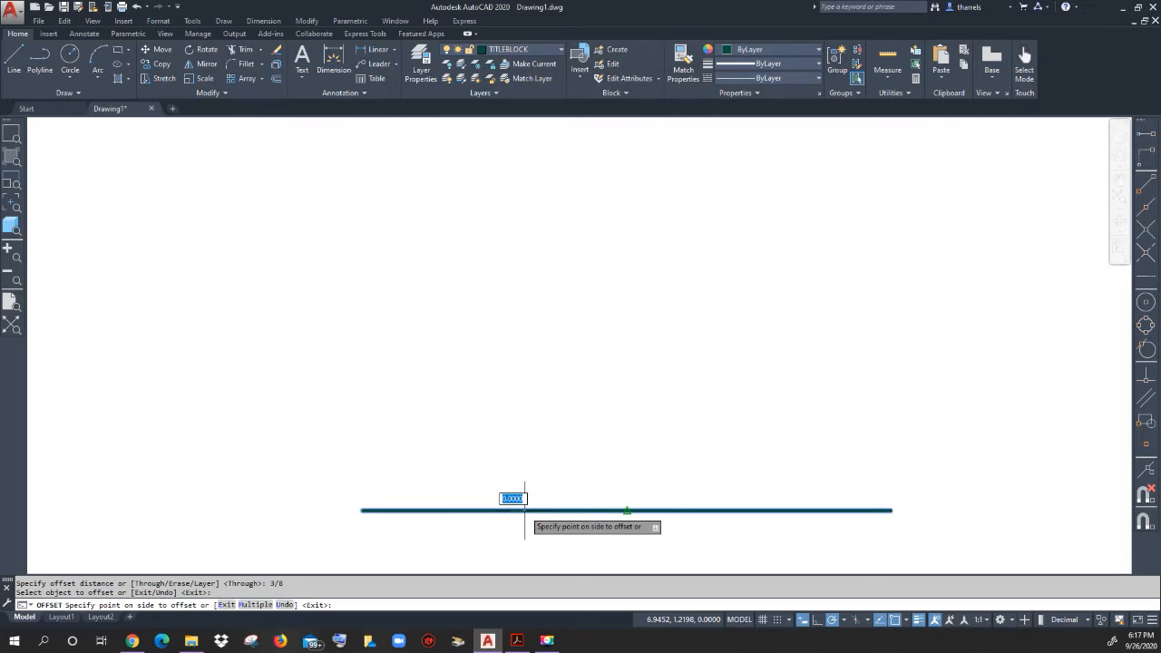
{"action": "left_click", "coordinate": [578, 225]}
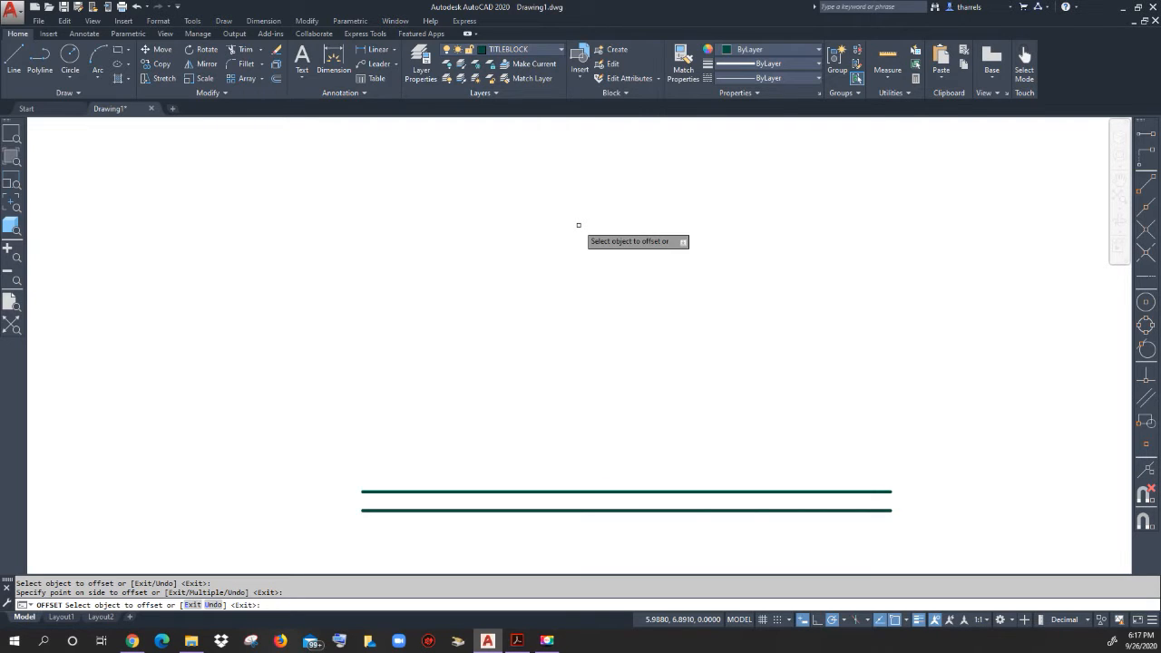
Offset the title strip's upper line 7-3/8 upward to create the top border line, and end the Offset command.
{"action": "left_click", "coordinate": [803, 623]}
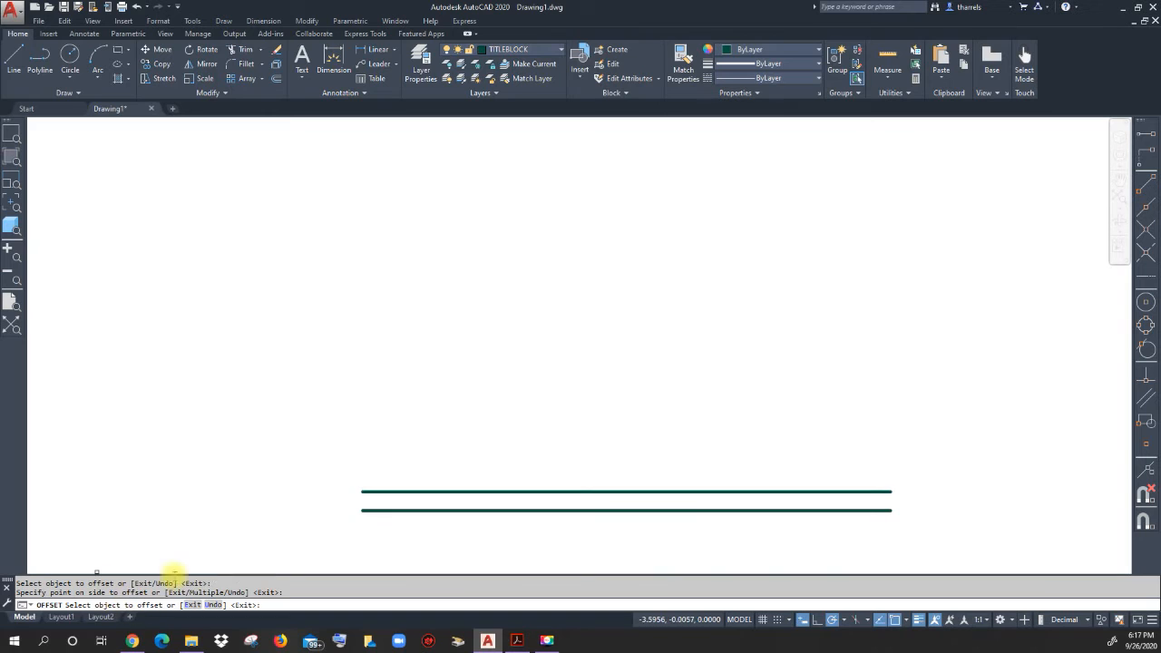
{"action": "left_click", "coordinate": [593, 491]}
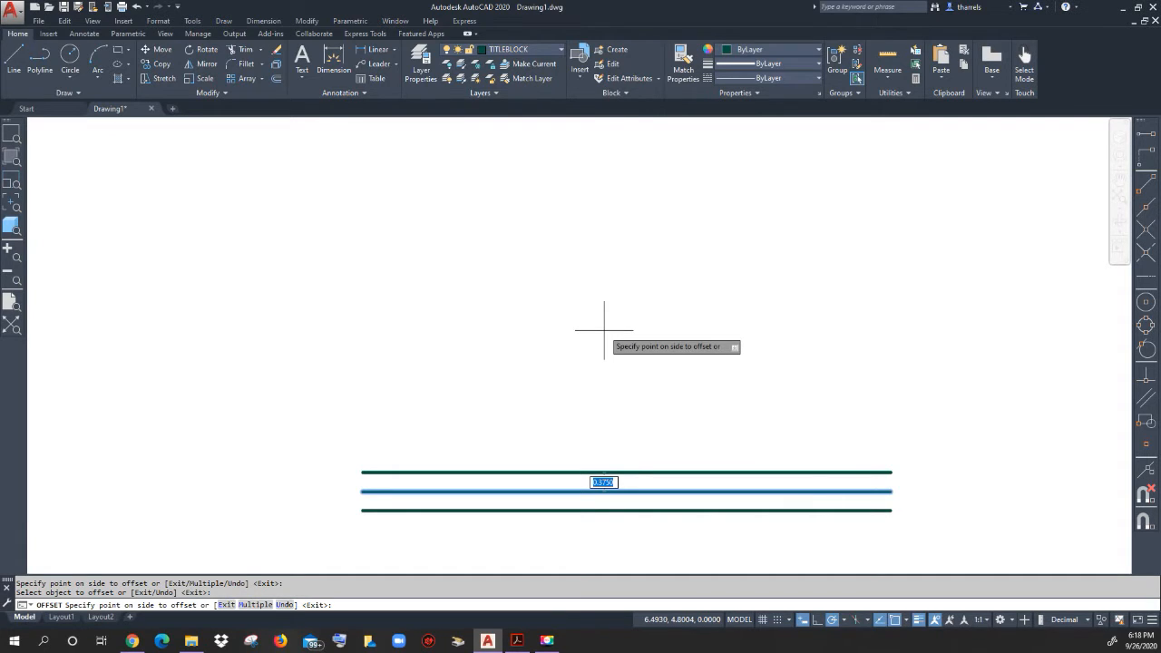
{"action": "type", "text": "7"}
{"action": "type", "text": "."}
{"action": "type", "text": "3/"}
{"action": "type", "text": "8"}
{"action": "key", "text": "Return"}
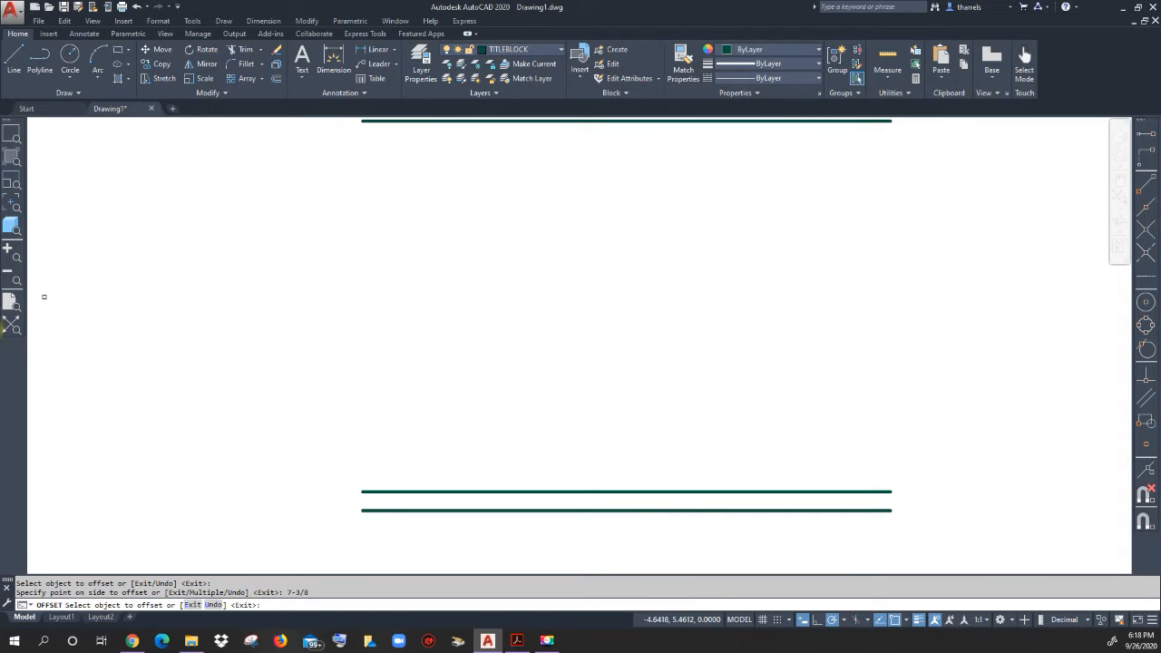
{"action": "left_click", "coordinate": [12, 326]}
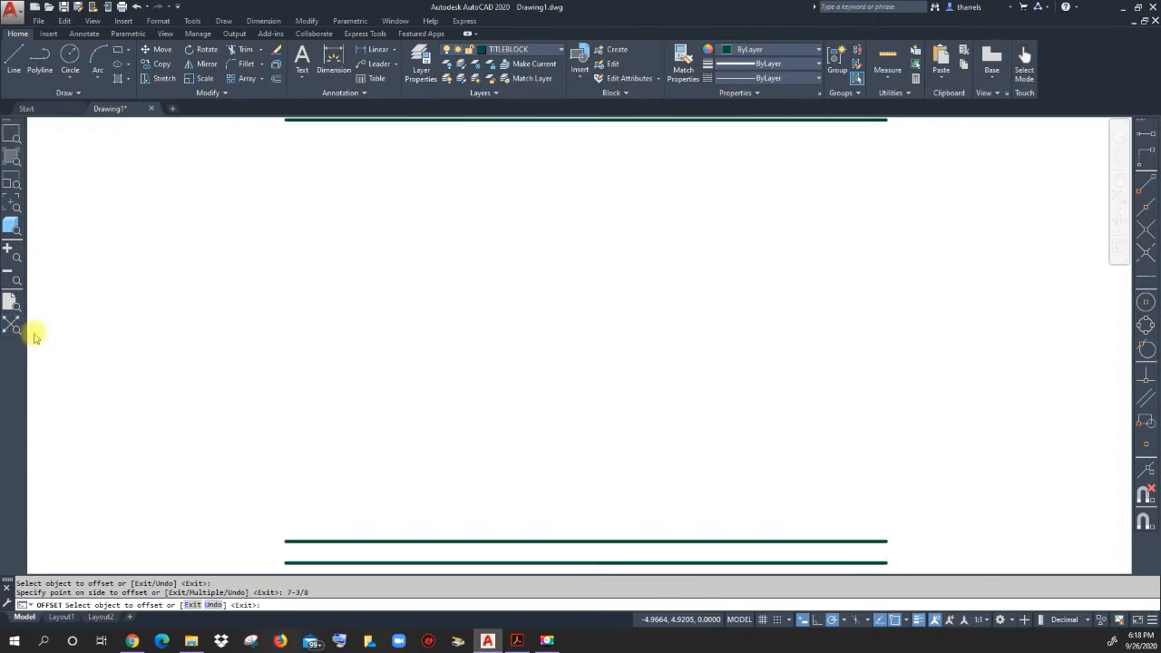
{"action": "scroll", "coordinate": [547, 204], "scroll_direction": "up", "scroll_amount": 5}
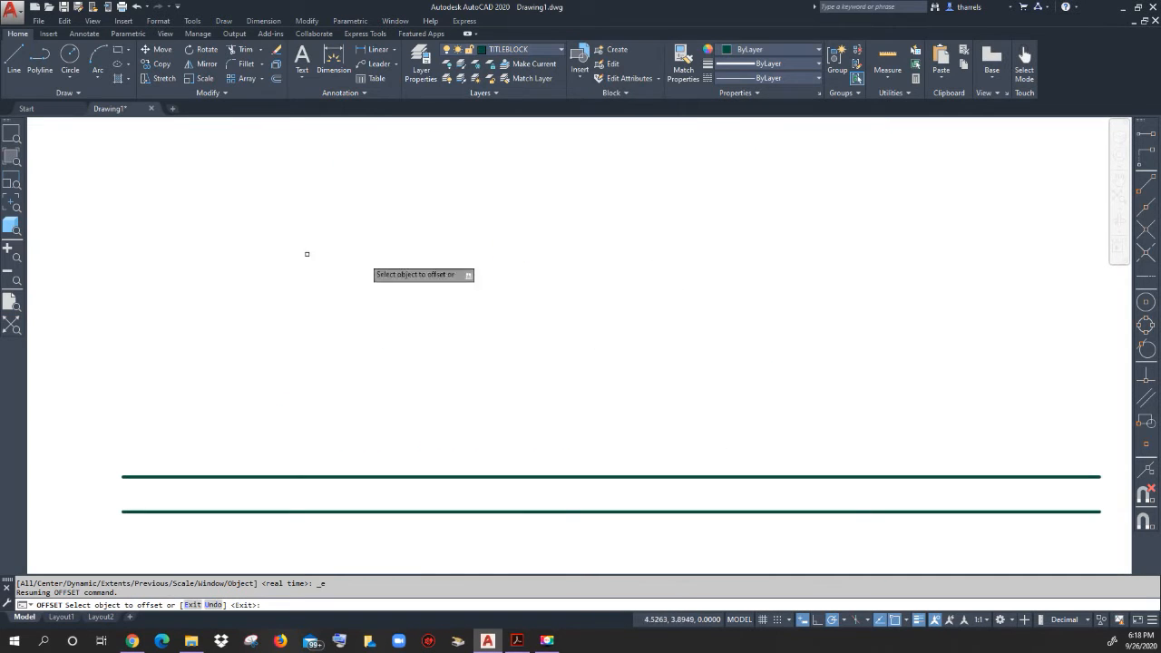
{"action": "left_click", "coordinate": [13, 326]}
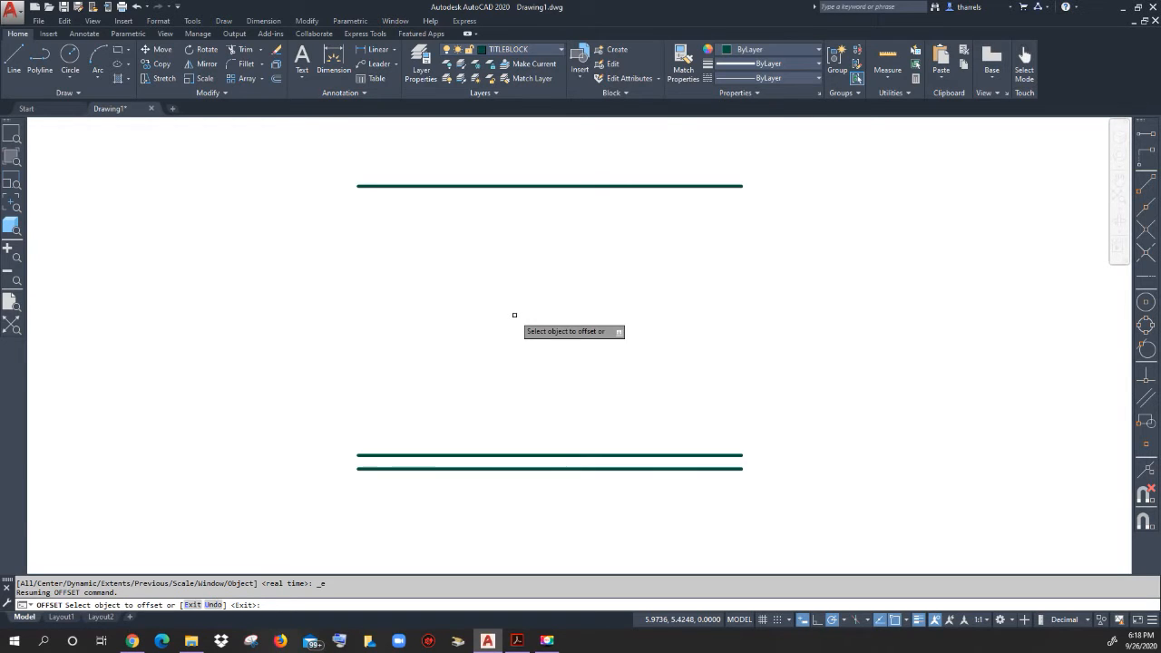
{"action": "right_click", "coordinate": [509, 323]}
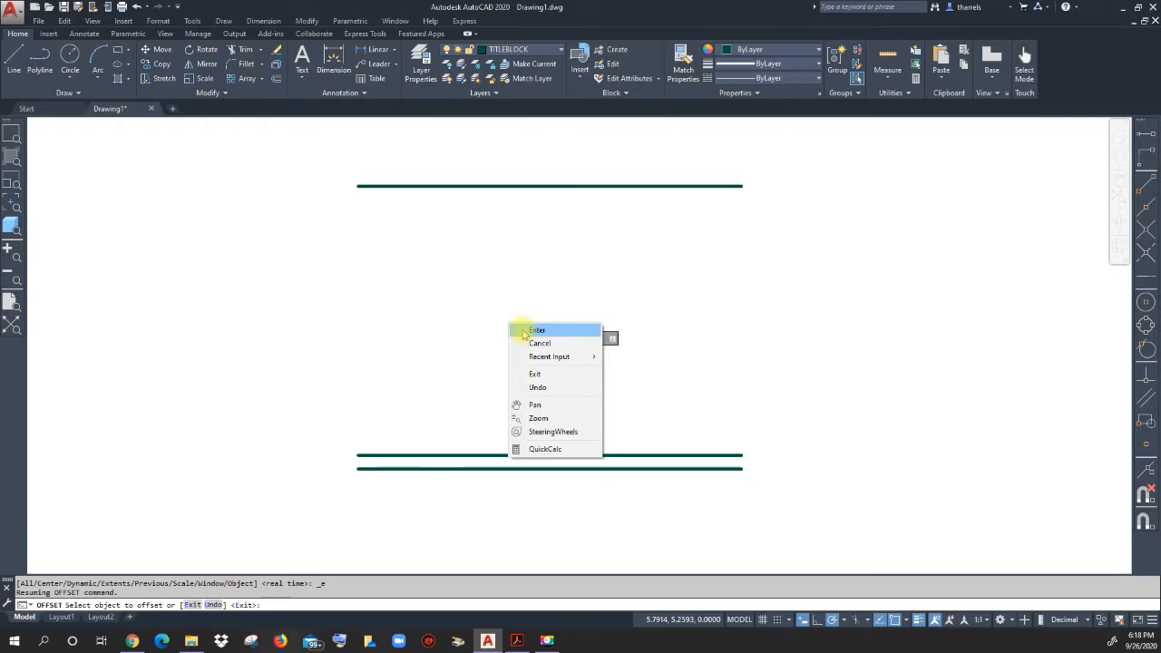
{"action": "left_click", "coordinate": [524, 331]}
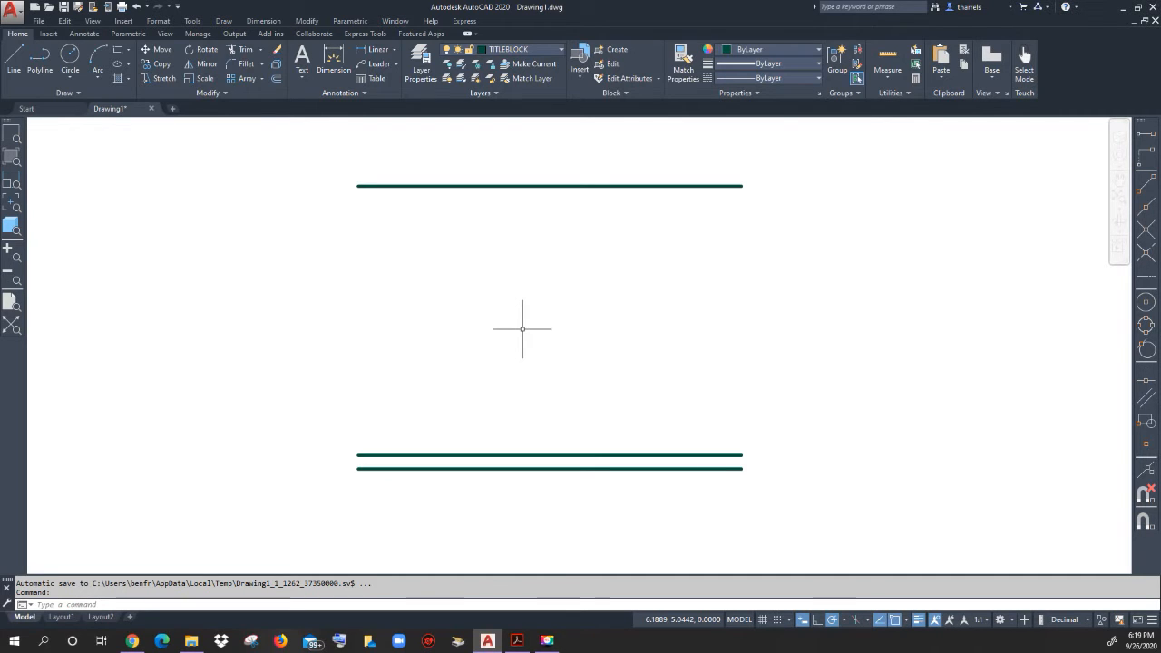
Draw the left border as two line segments from the top line's left end through the strip's upper line to the bottom line.
{"action": "left_click", "coordinate": [22, 59]}
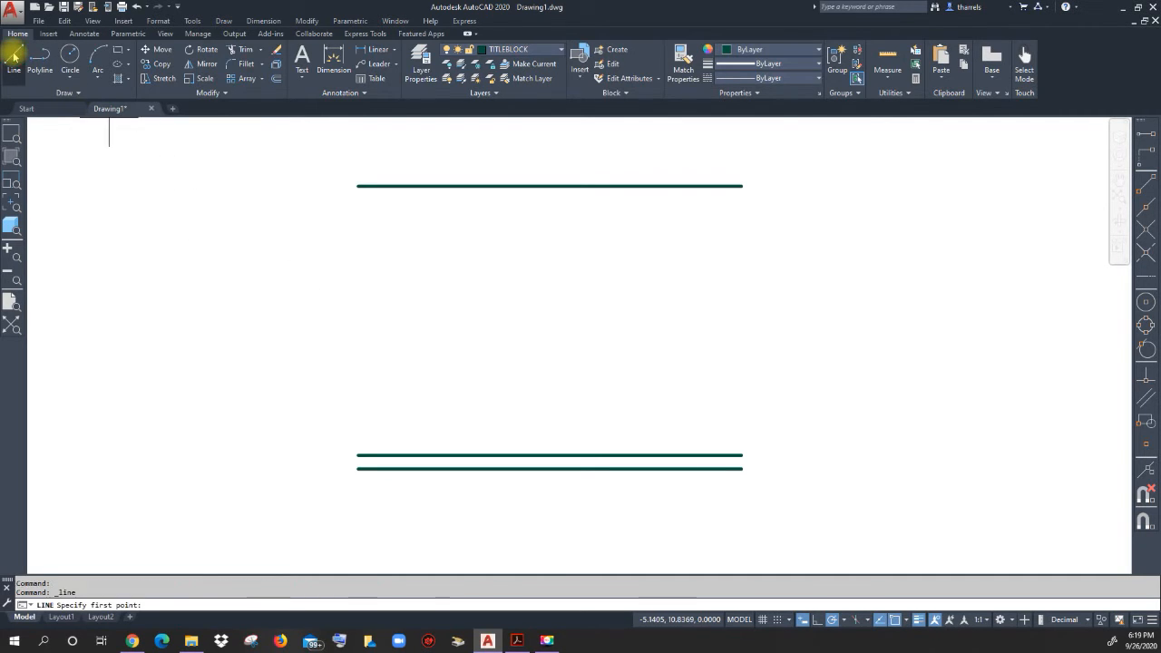
{"action": "left_click", "coordinate": [357, 186]}
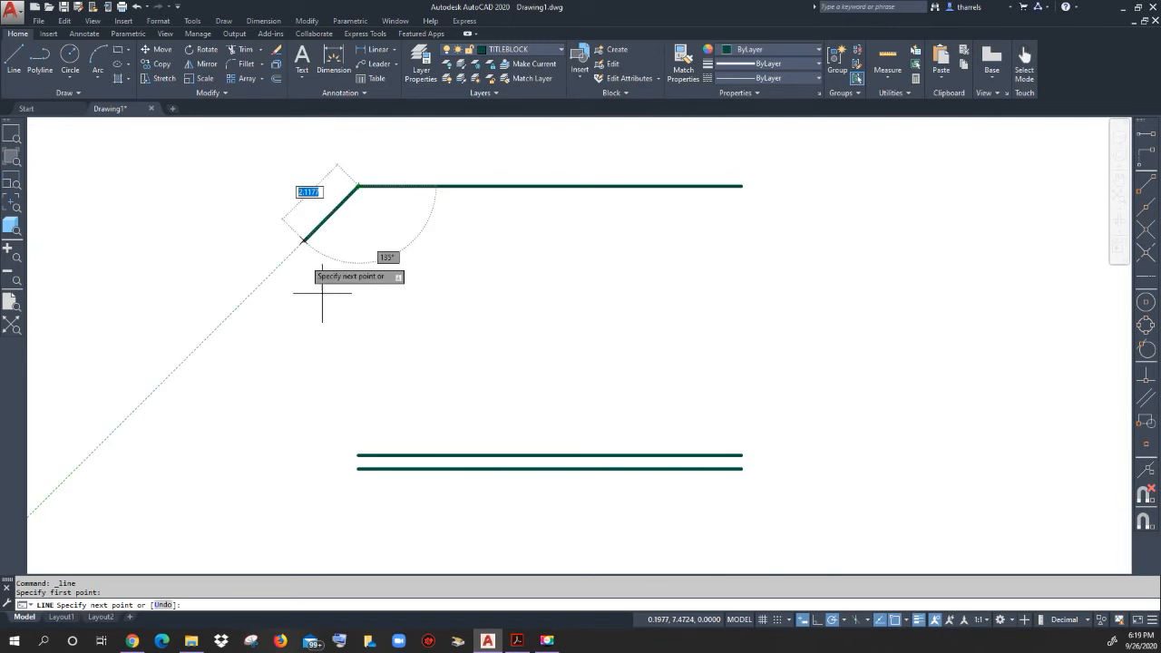
{"action": "left_click", "coordinate": [359, 454]}
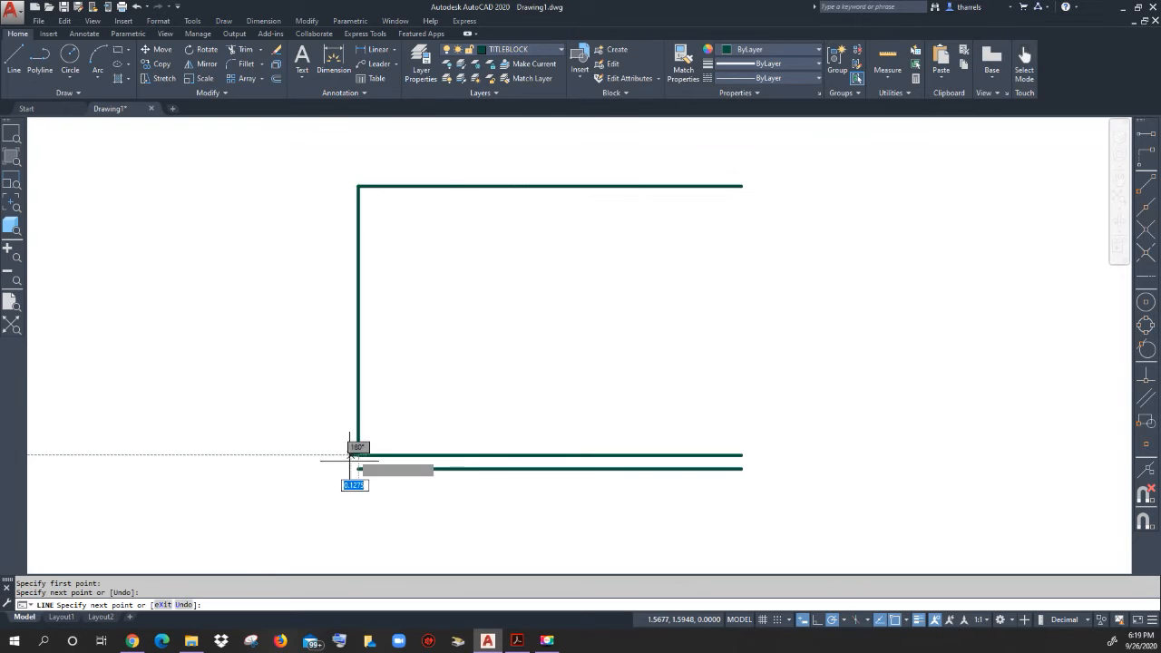
{"action": "left_click", "coordinate": [358, 468]}
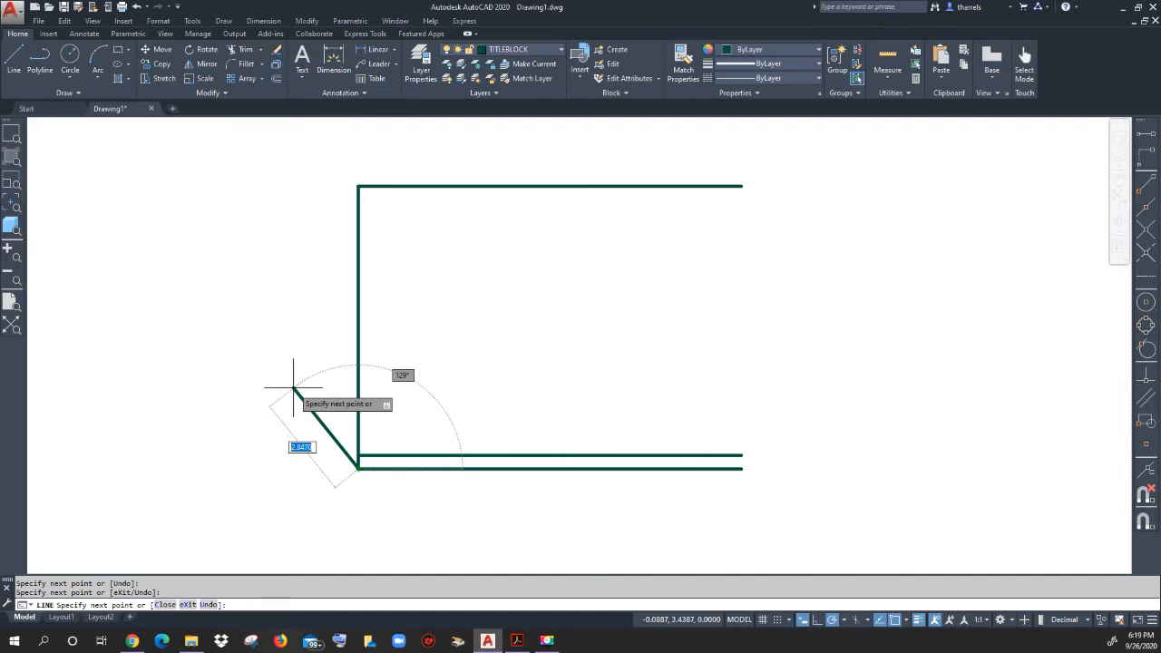
{"action": "key", "text": "Return"}
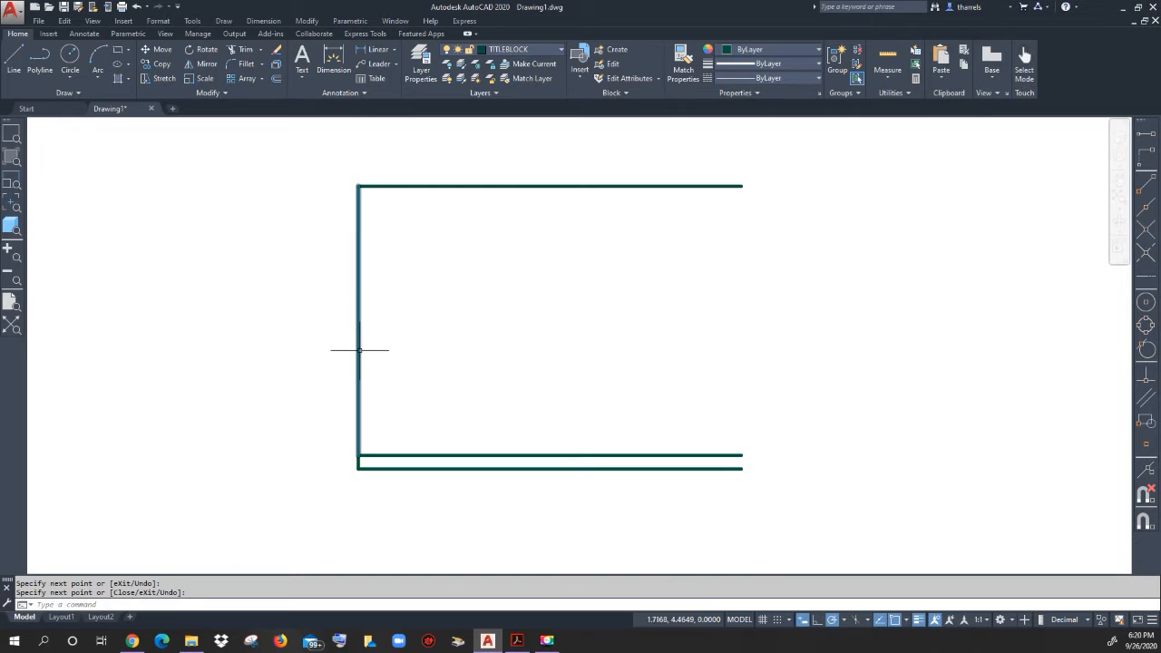
Draw the right border as two line segments joining the right ends of the top line, the strip's upper line and the bottom line.
{"action": "mouse_move", "coordinate": [359, 349]}
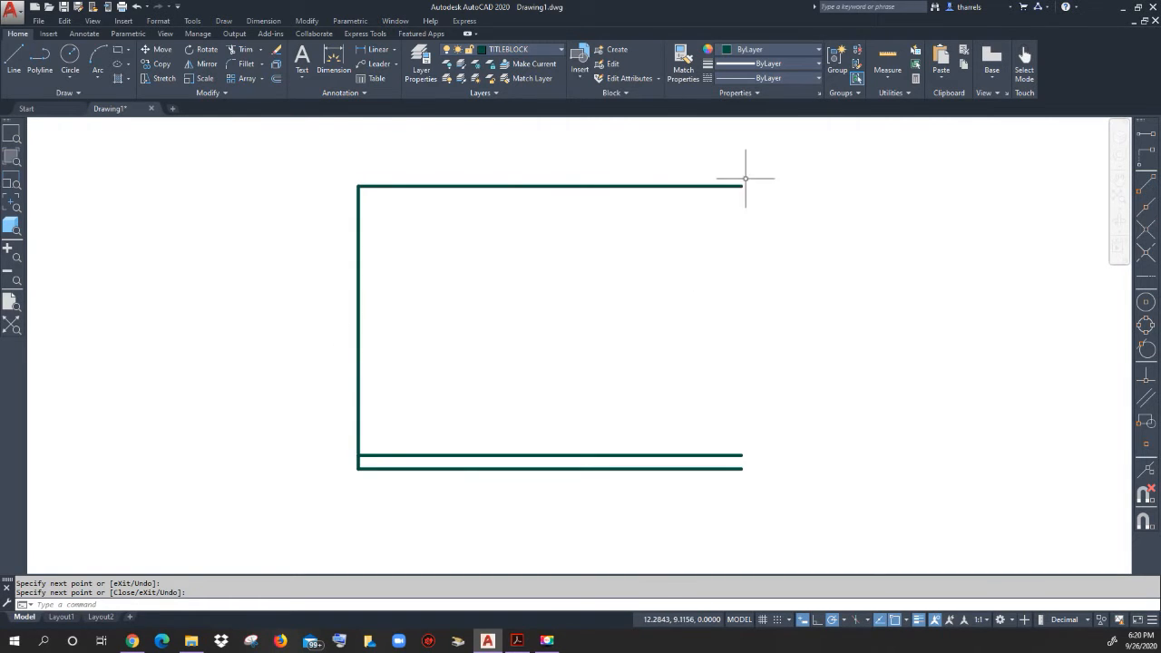
{"action": "left_click", "coordinate": [14, 59]}
{"action": "left_click", "coordinate": [742, 186]}
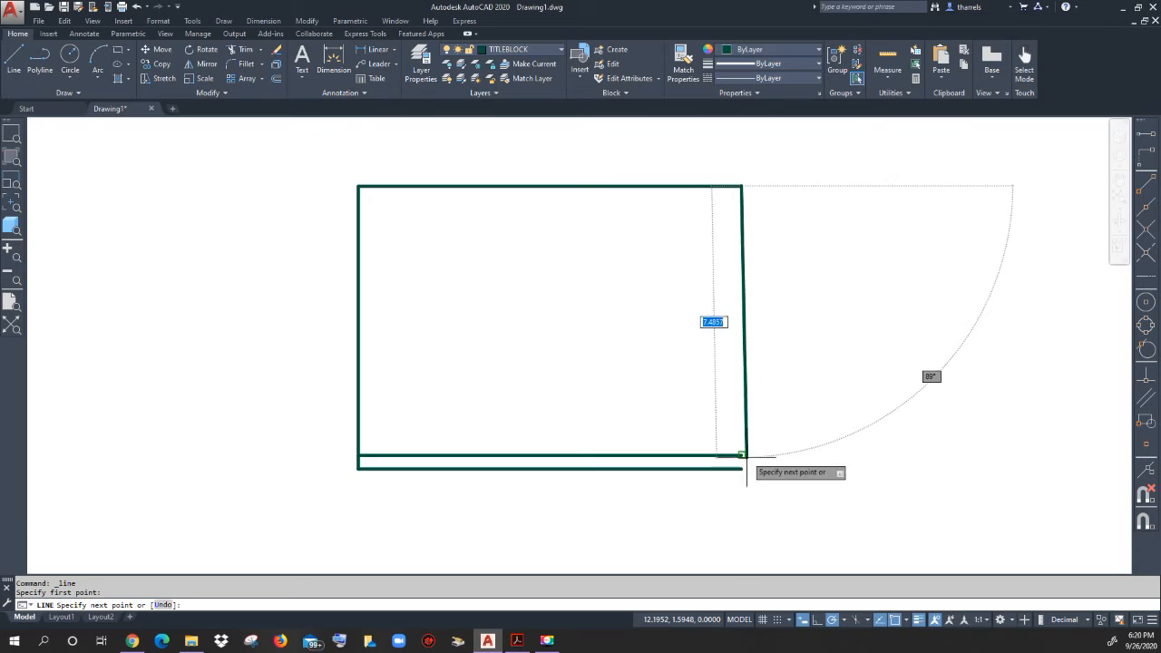
{"action": "left_click", "coordinate": [742, 454]}
{"action": "left_click", "coordinate": [742, 468]}
{"action": "right_click", "coordinate": [656, 337]}
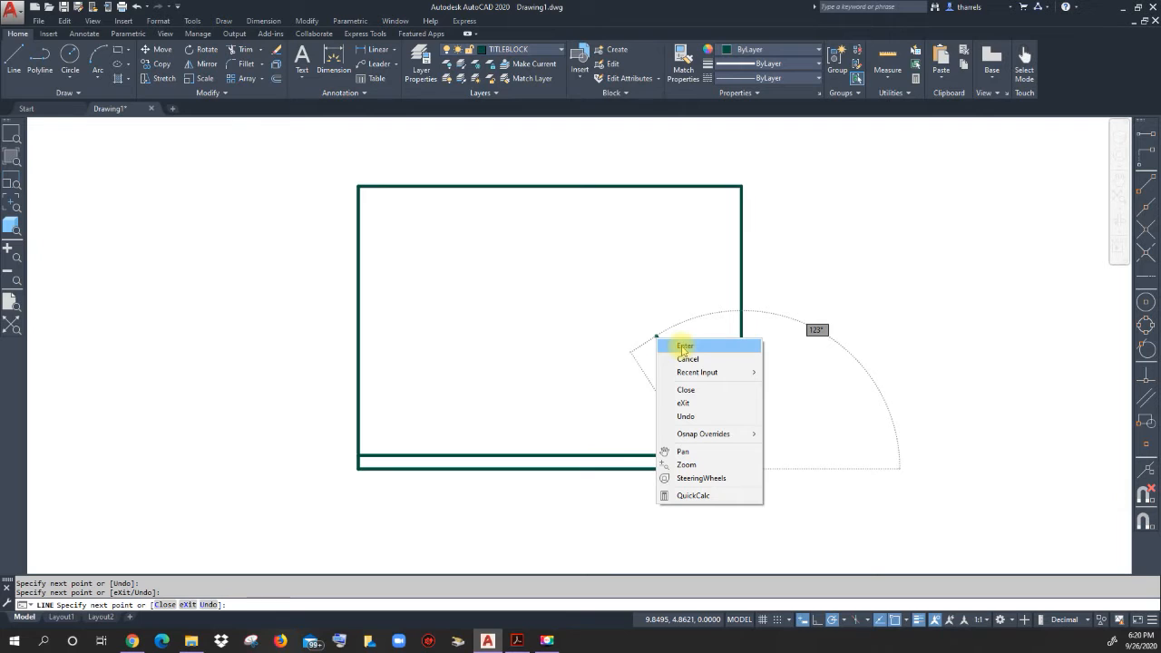
{"action": "left_click", "coordinate": [685, 346]}
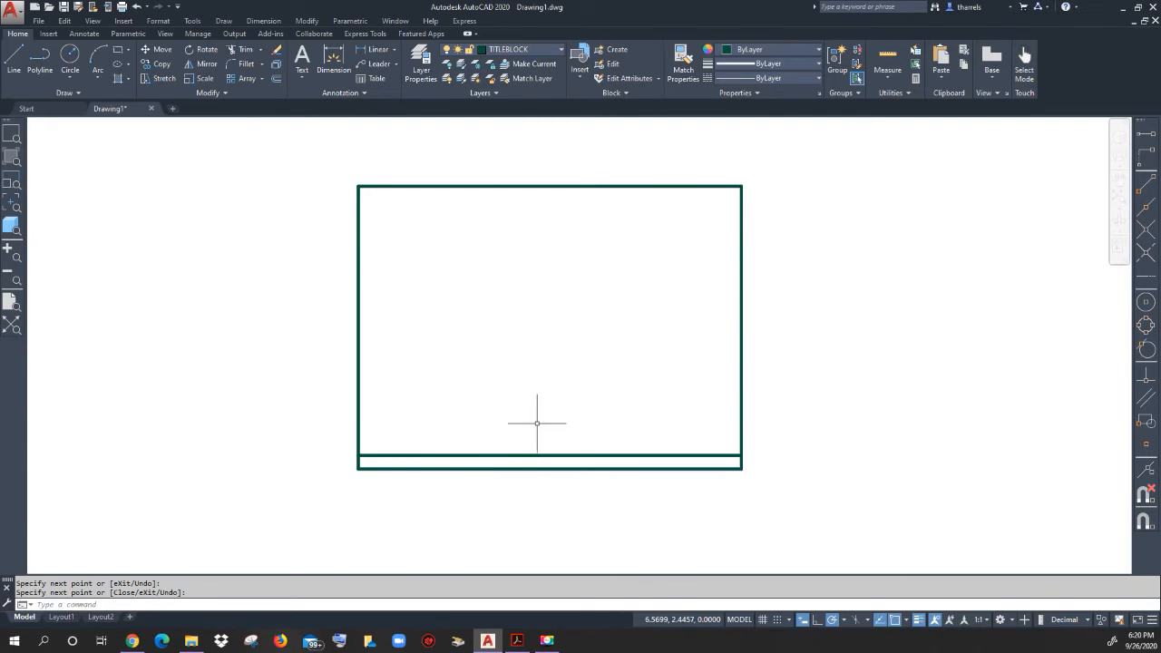
Offset the title strip's left end line 3.25 to the right to create the first cell divider.
{"action": "scroll", "coordinate": [547, 422], "scroll_direction": "up", "scroll_amount": 4}
{"action": "middle_click_drag", "start_coordinate": [547, 427], "coordinate": [582, 250]}
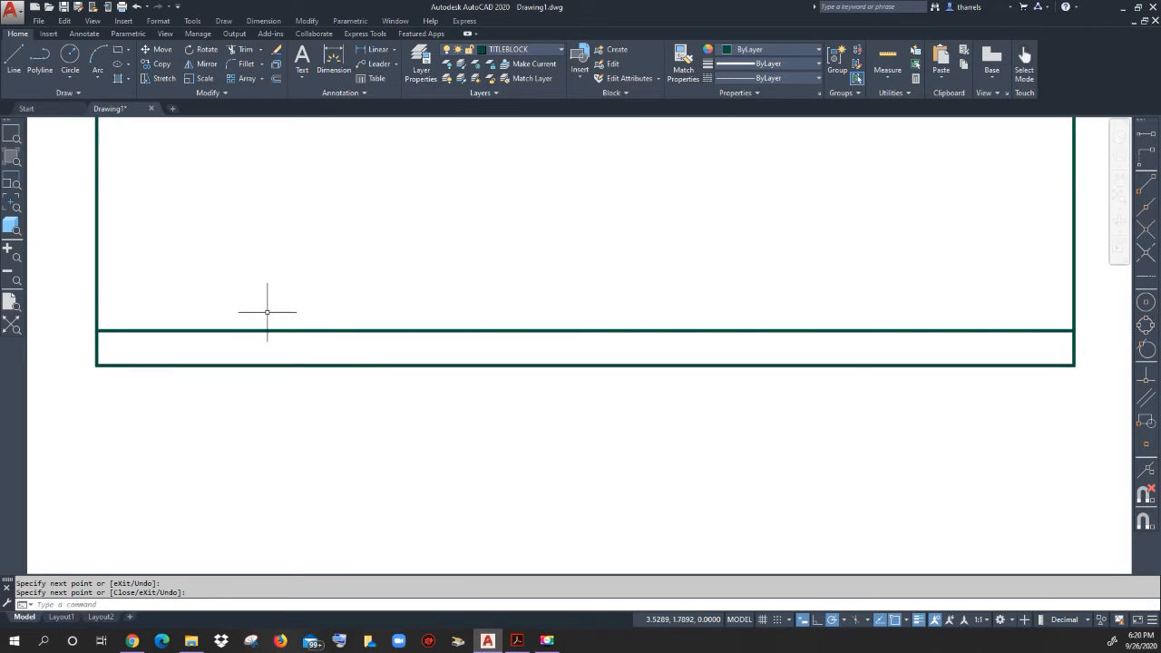
{"action": "left_click", "coordinate": [277, 80]}
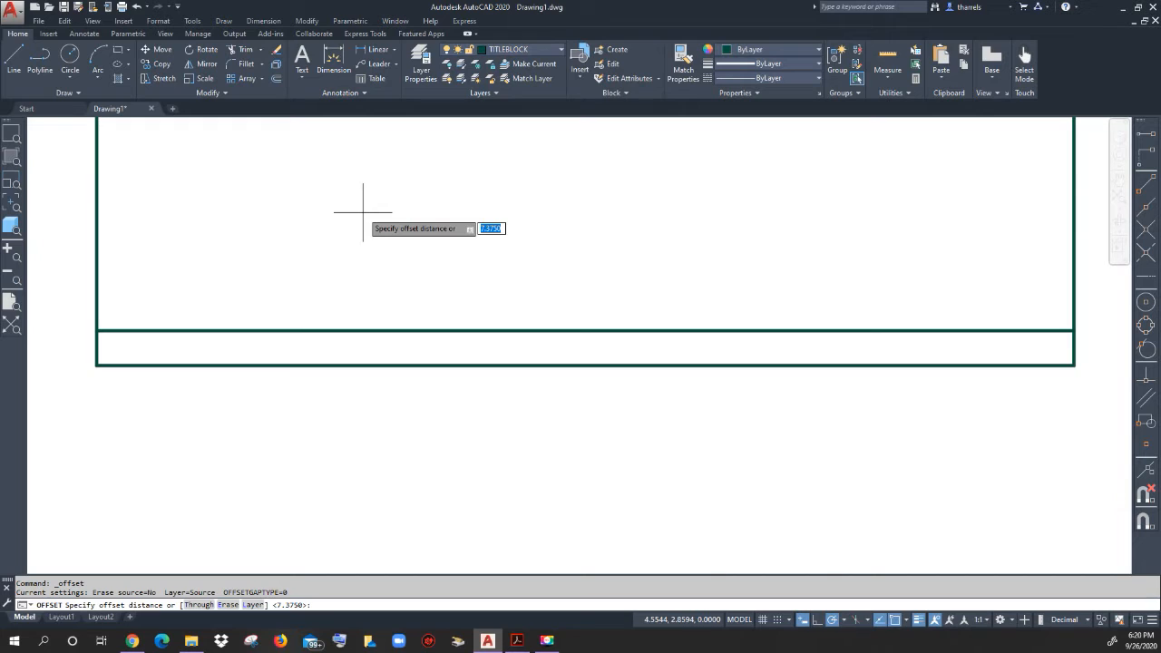
{"action": "type", "text": "3.25"}
{"action": "key", "text": "Return"}
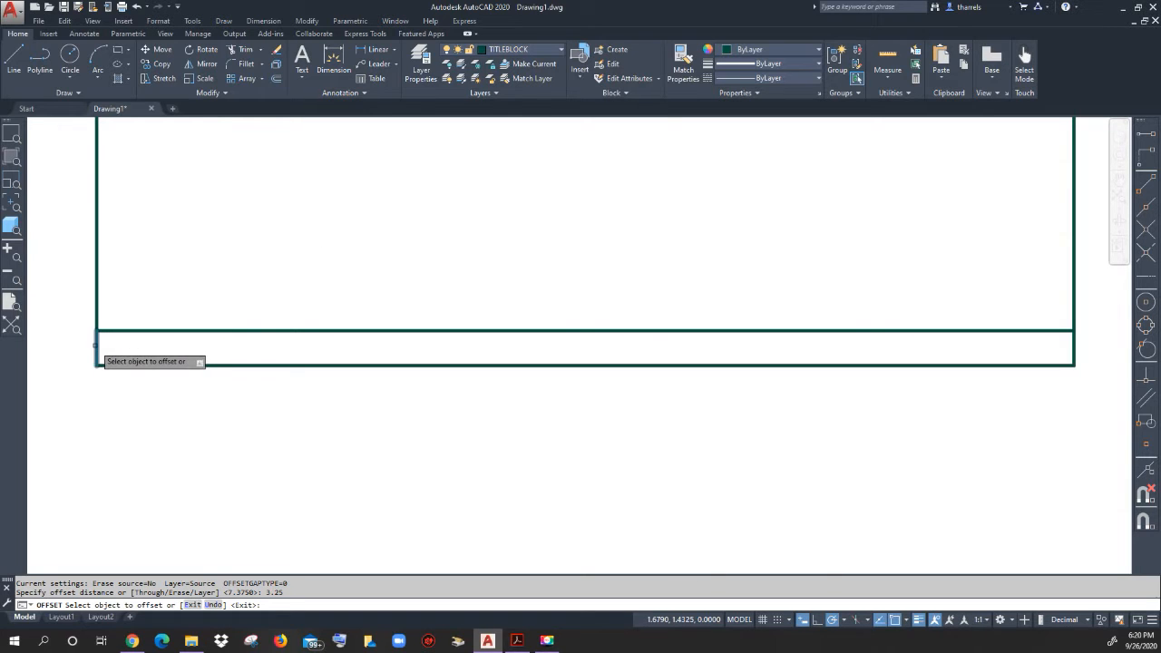
{"action": "left_click", "coordinate": [96, 344]}
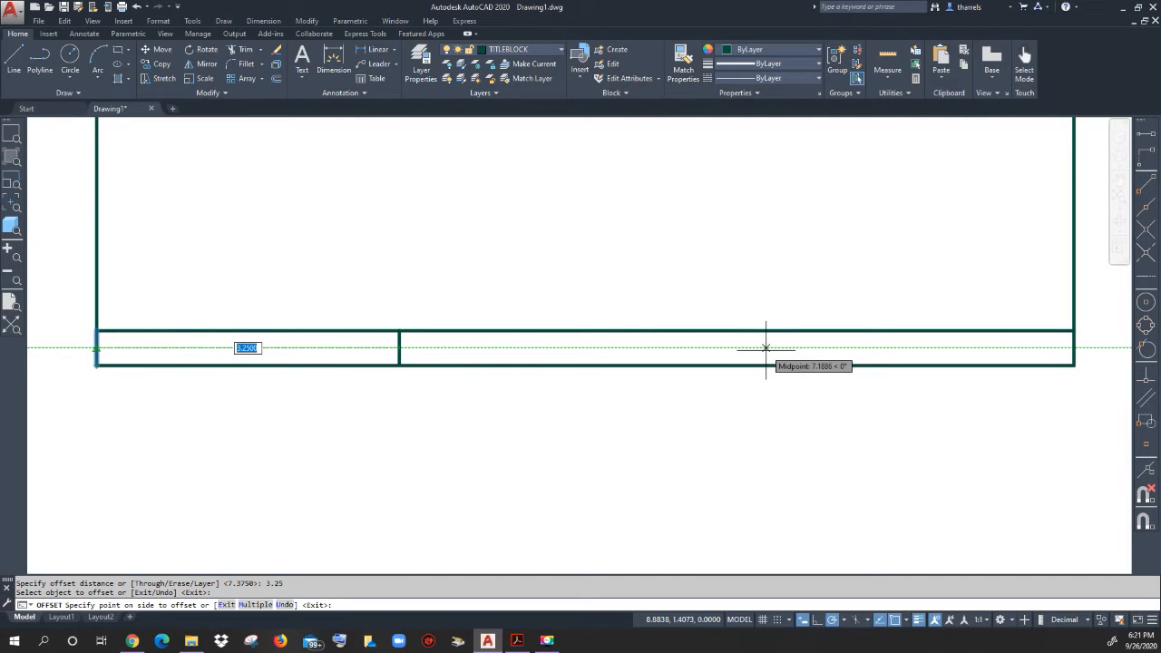
{"action": "left_click", "coordinate": [766, 349]}
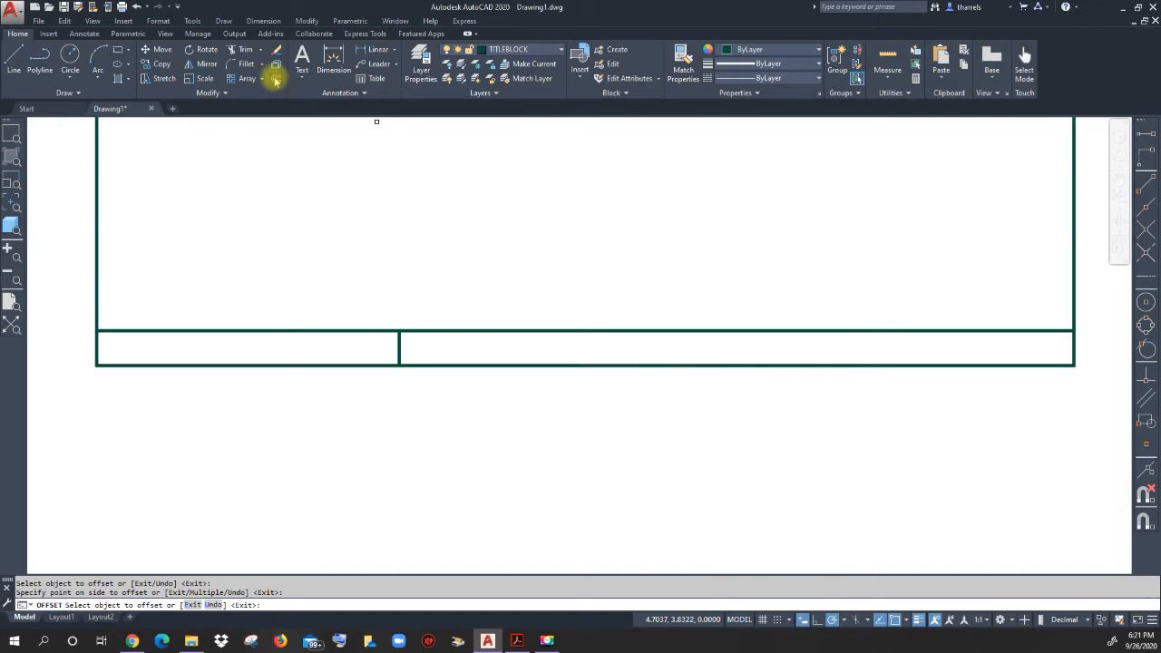
Offset the title strip's right end line 5/8 to the left three times in succession to create three cell dividers.
{"action": "left_click", "coordinate": [276, 81]}
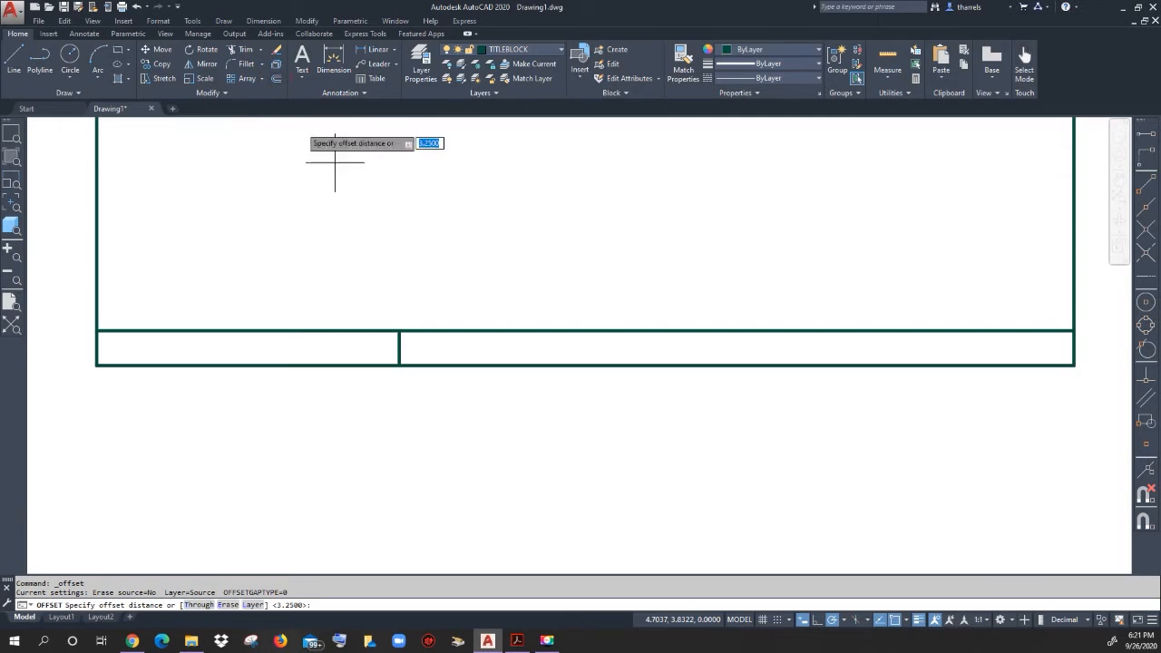
{"action": "type", "text": "5/"}
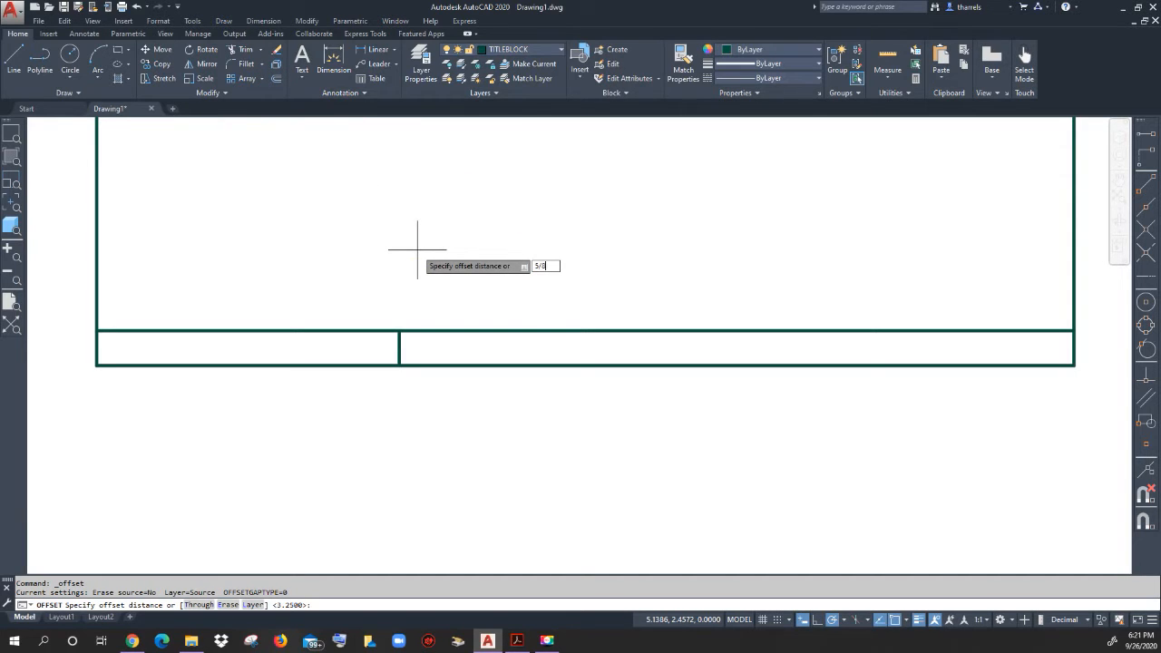
{"action": "type", "text": "8"}
{"action": "key", "text": "Return"}
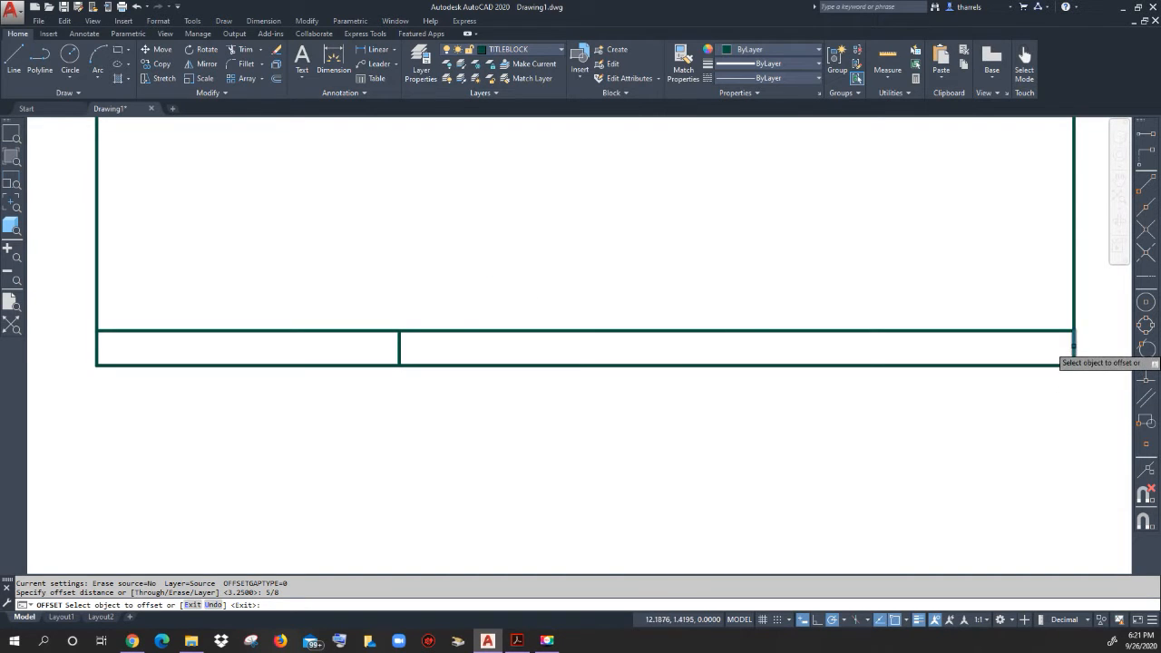
{"action": "left_click", "coordinate": [1073, 343]}
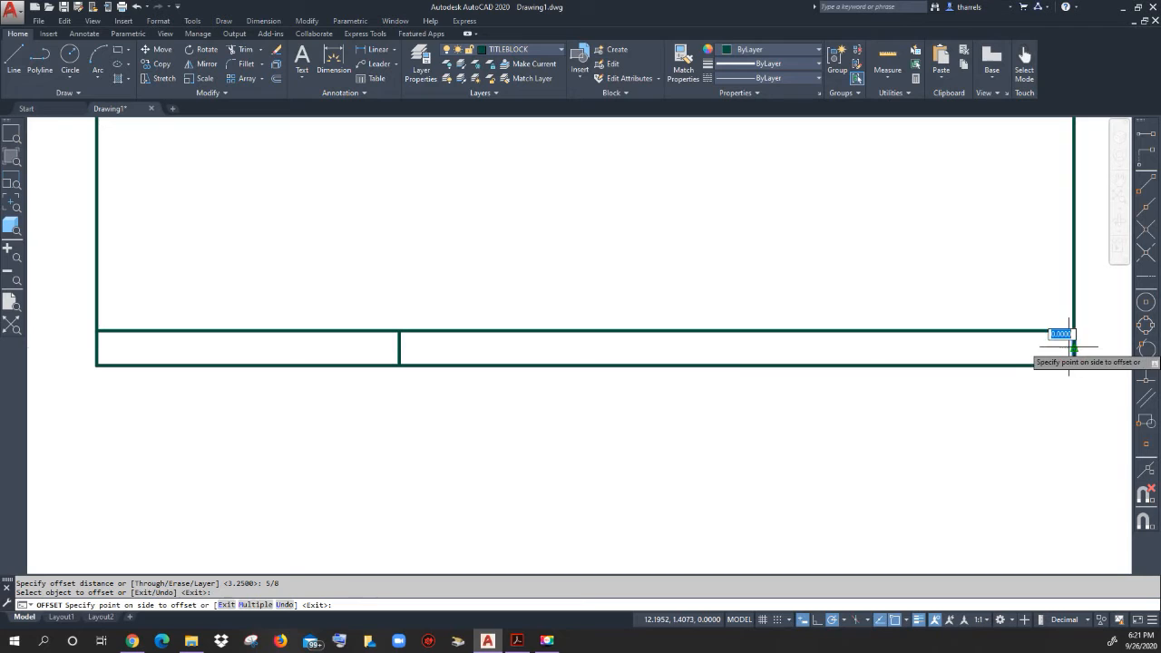
{"action": "left_click", "coordinate": [475, 345]}
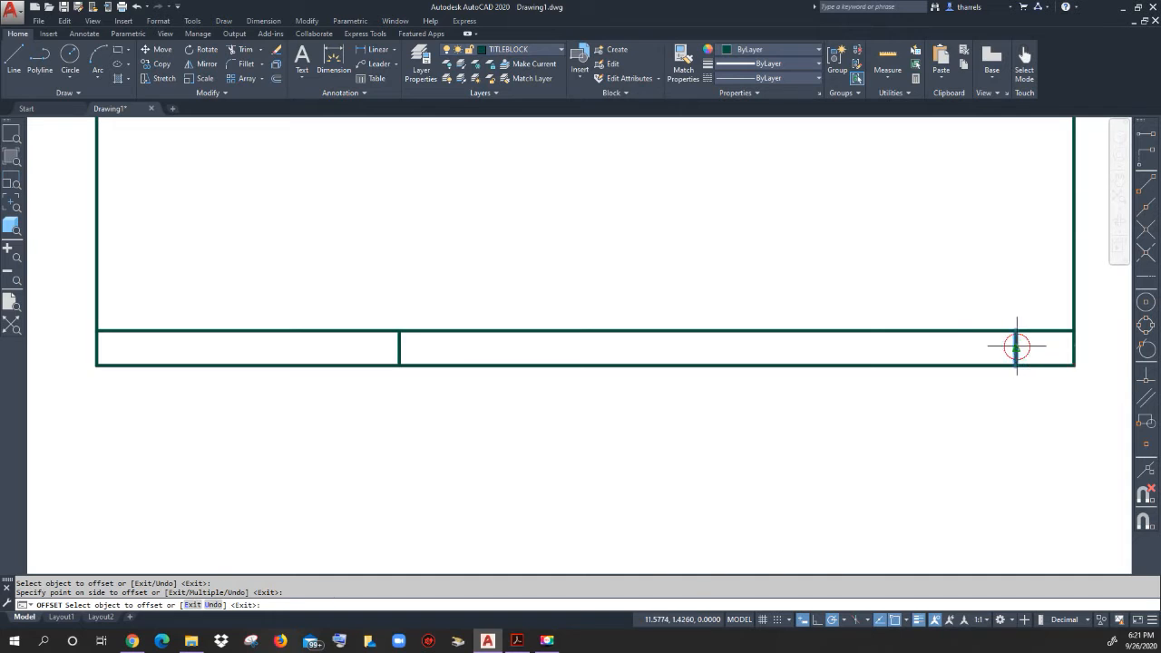
{"action": "left_click", "coordinate": [1015, 345]}
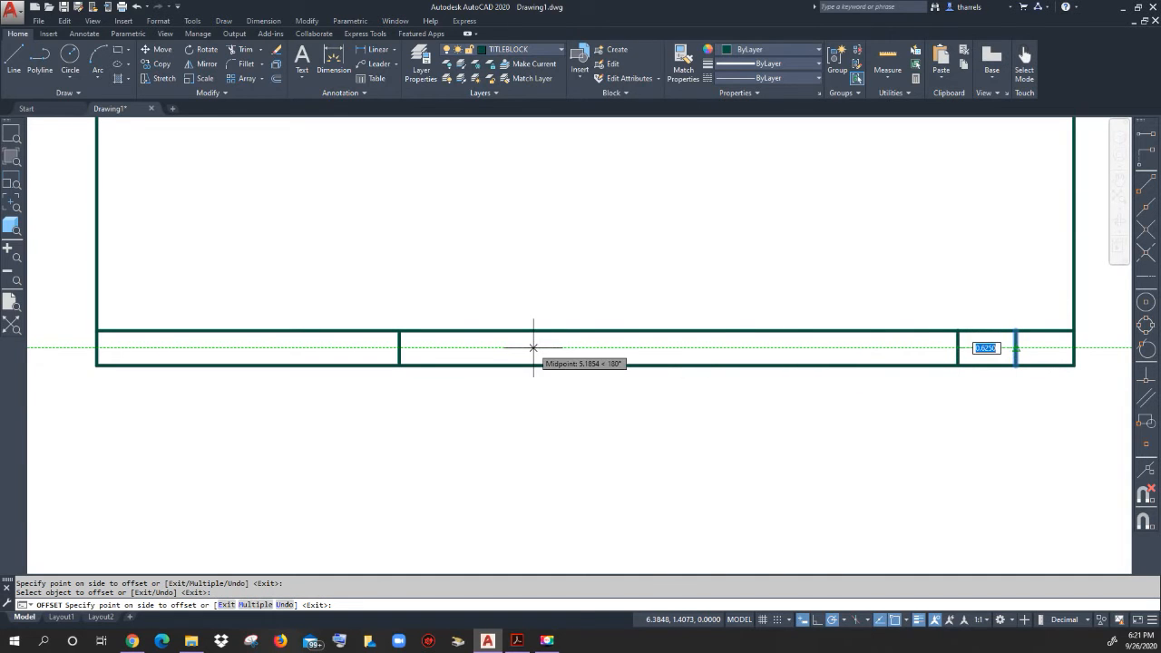
{"action": "left_click", "coordinate": [533, 347]}
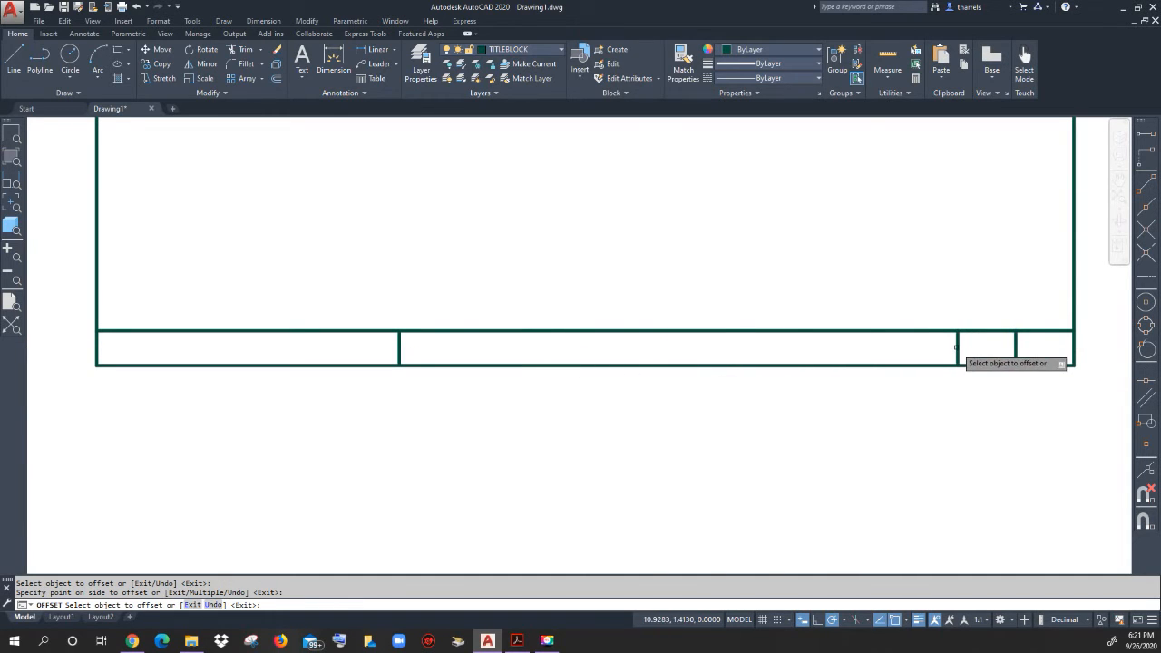
{"action": "left_click", "coordinate": [957, 346]}
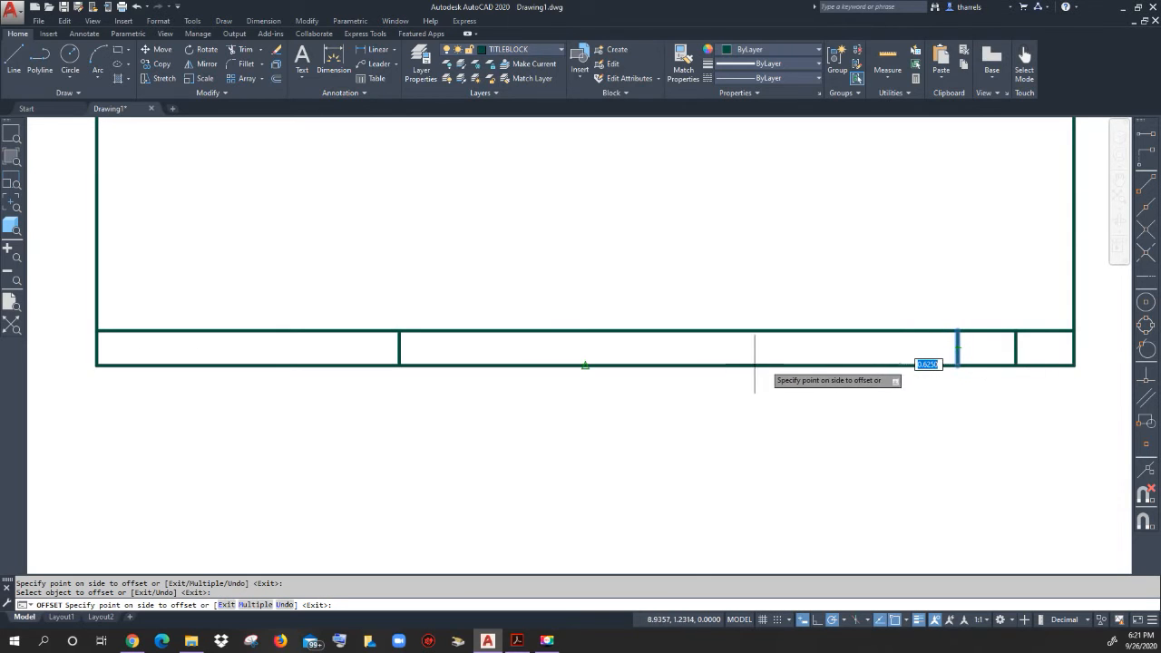
{"action": "left_click", "coordinate": [477, 354]}
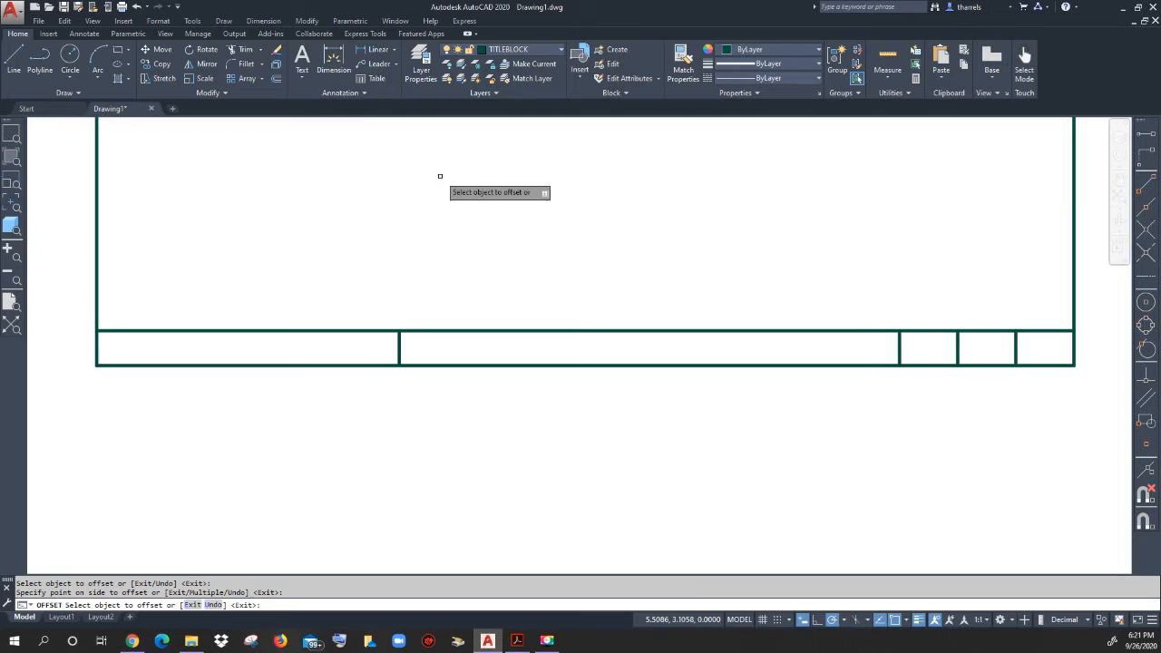
Offset the leftmost of the 5/8 dividers 1 to the left twice in succession, show the whole sheet and end the Offset command.
{"action": "left_click", "coordinate": [276, 80]}
{"action": "type", "text": "1"}
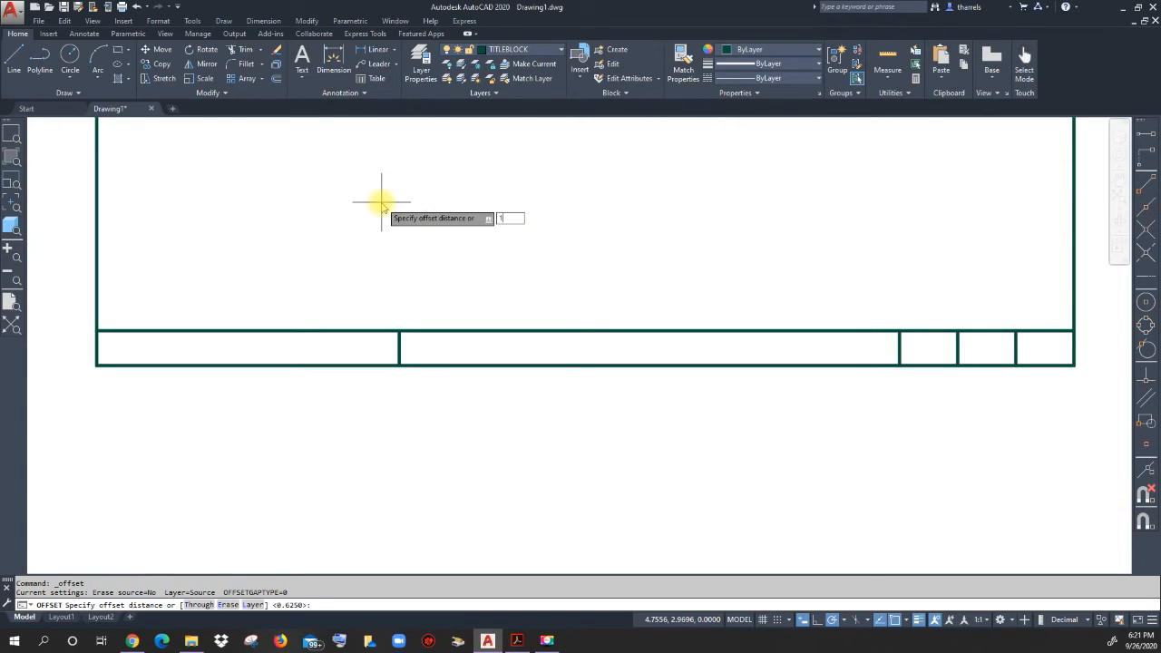
{"action": "key", "text": "Return"}
{"action": "key", "text": "Return"}
{"action": "key", "text": "Return"}
{"action": "key", "text": "Return"}
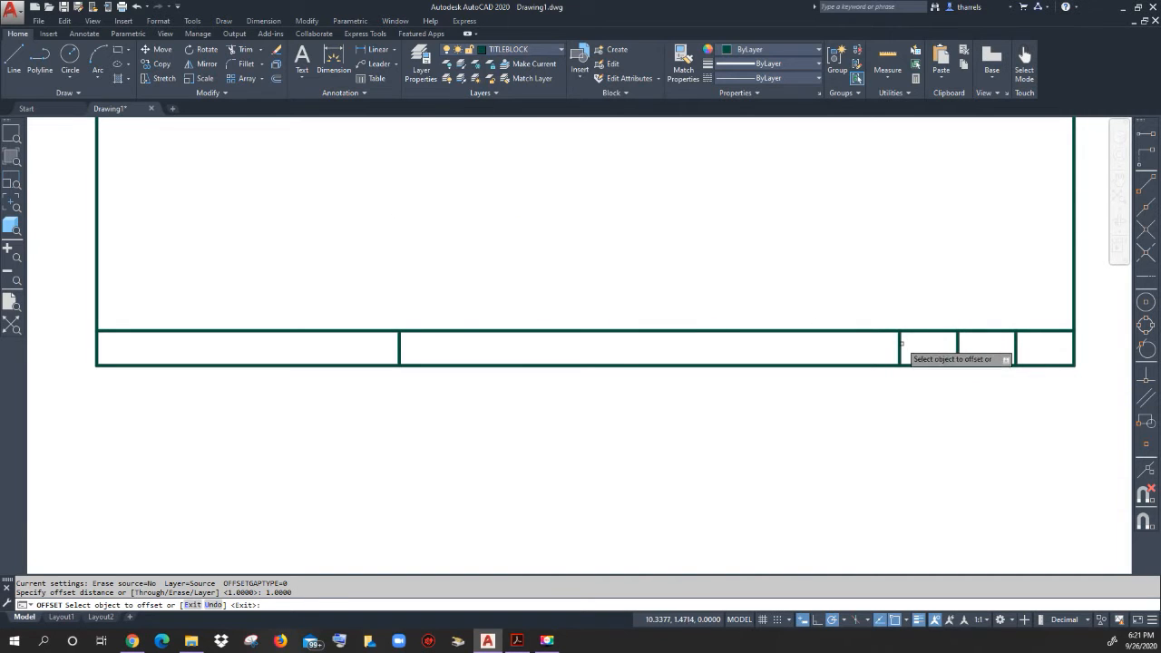
{"action": "left_click", "coordinate": [899, 342]}
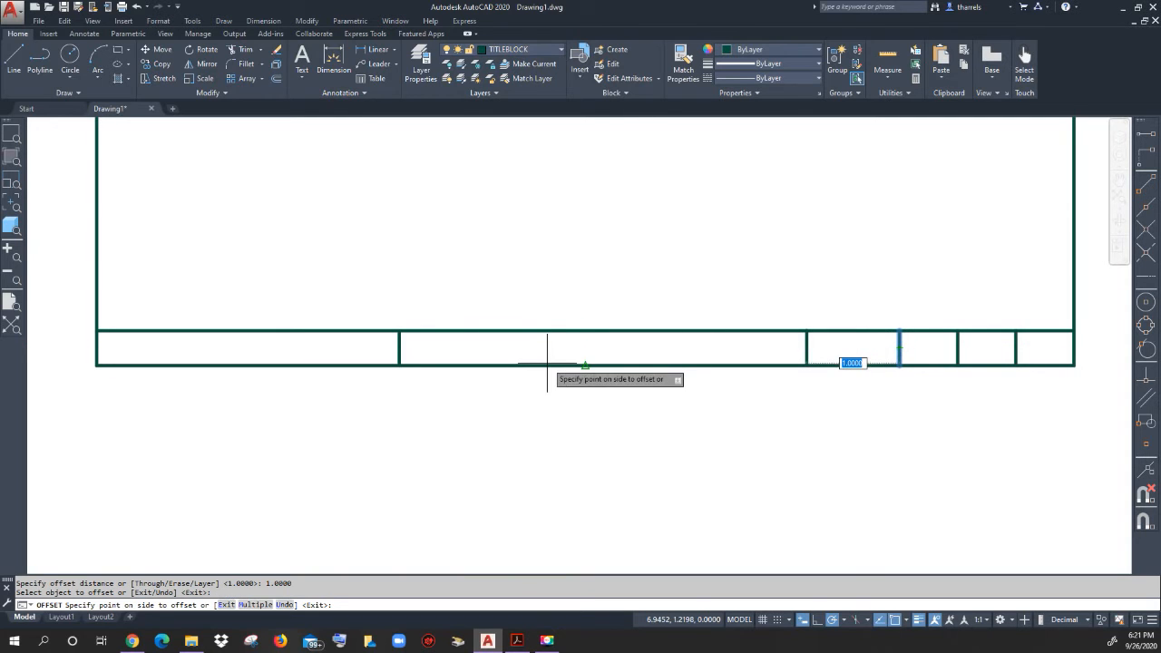
{"action": "left_click", "coordinate": [545, 354]}
{"action": "left_click", "coordinate": [807, 343]}
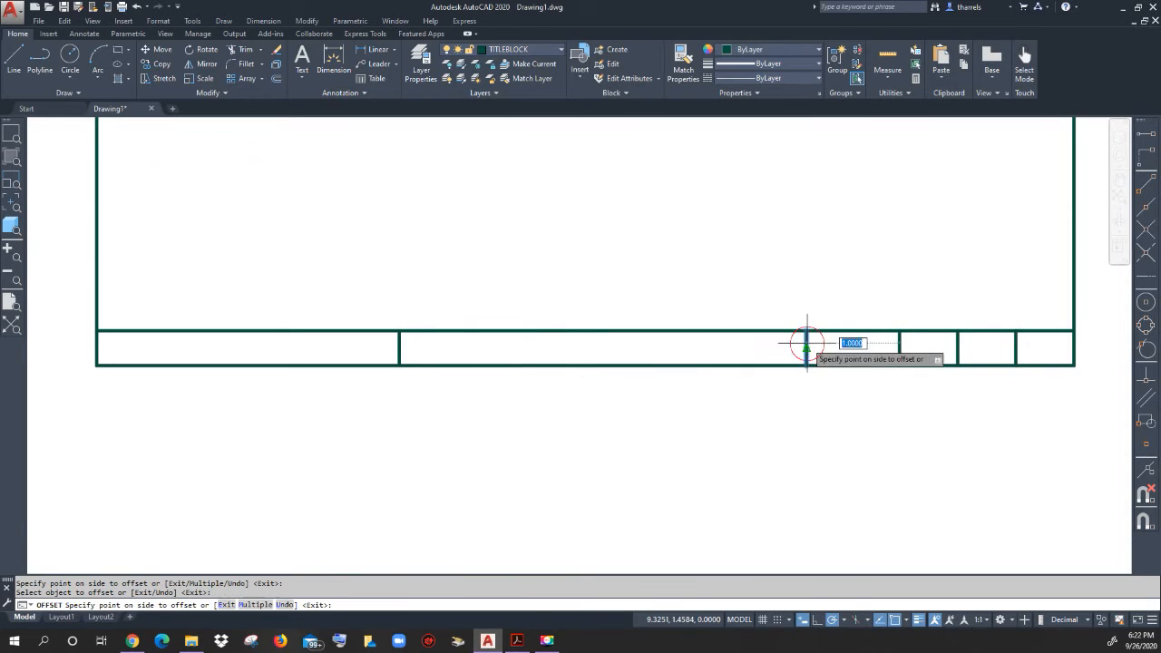
{"action": "left_click", "coordinate": [543, 345]}
{"action": "left_click", "coordinate": [543, 346]}
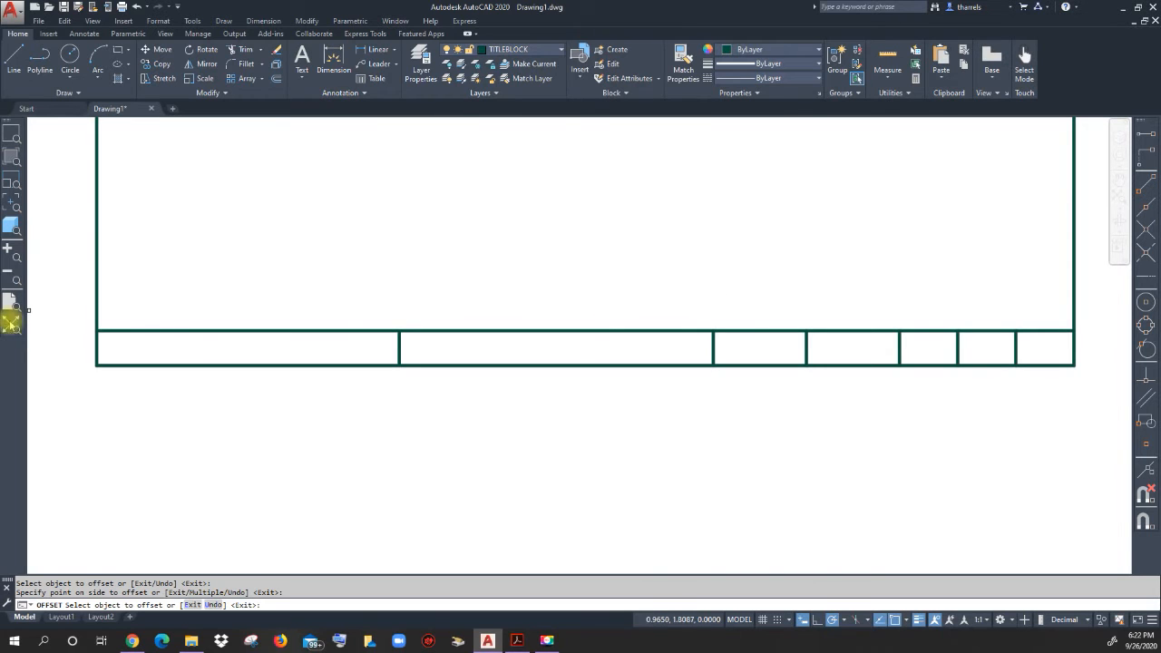
{"action": "left_click", "coordinate": [13, 326]}
{"action": "left_click", "coordinate": [13, 327]}
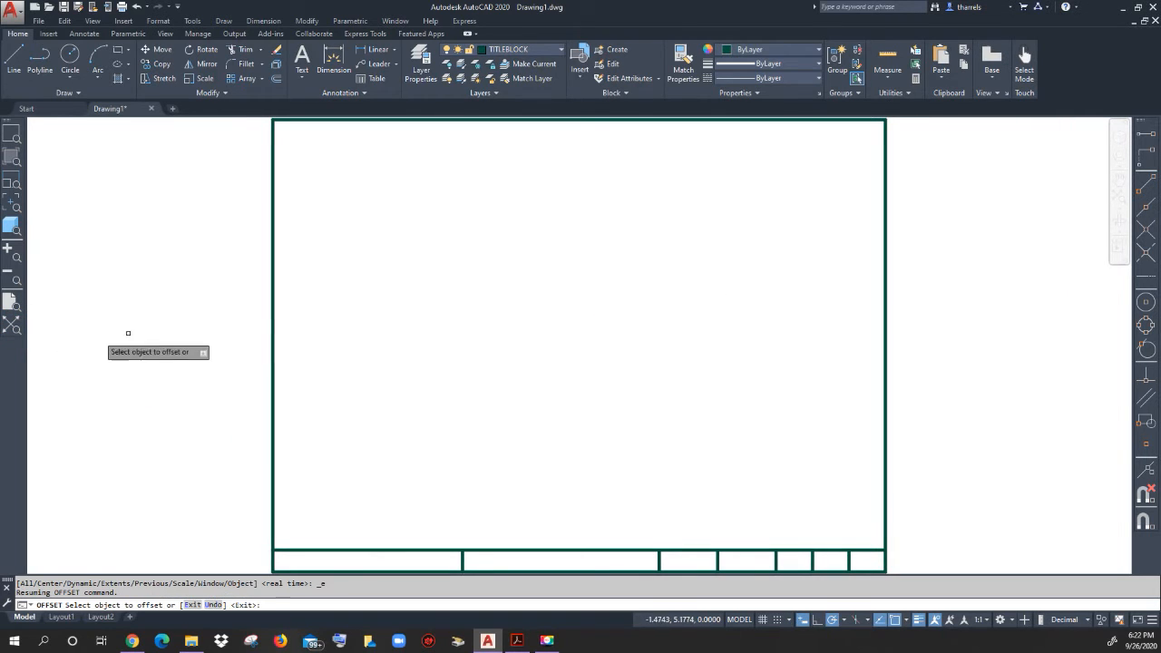
{"action": "right_click", "coordinate": [813, 384]}
{"action": "left_click", "coordinate": [836, 394]}
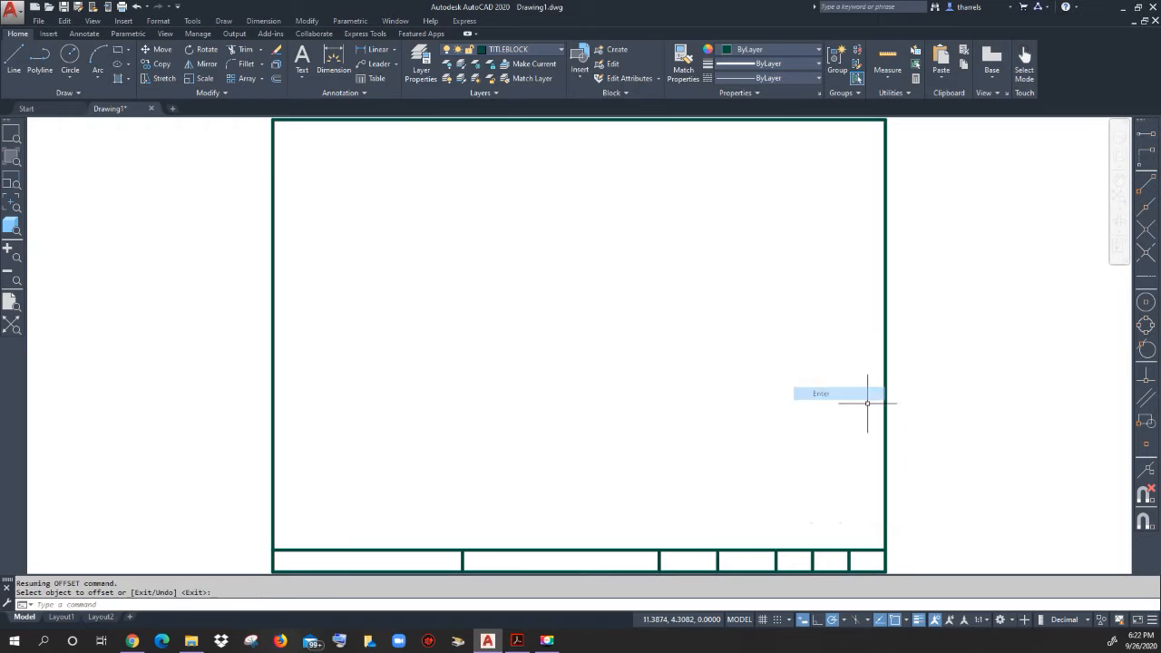
Save the drawing as "ly a" in the OneDrive folder and dismiss the web and mobile notice.
{"action": "left_click", "coordinate": [38, 21]}
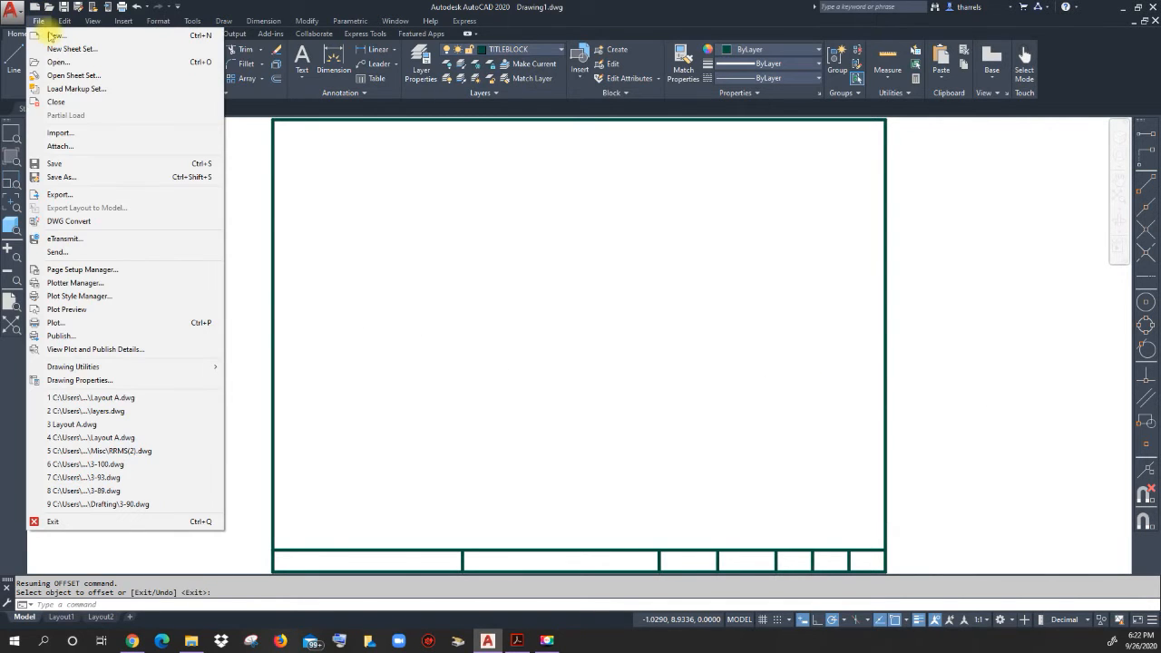
{"action": "left_click", "coordinate": [66, 175]}
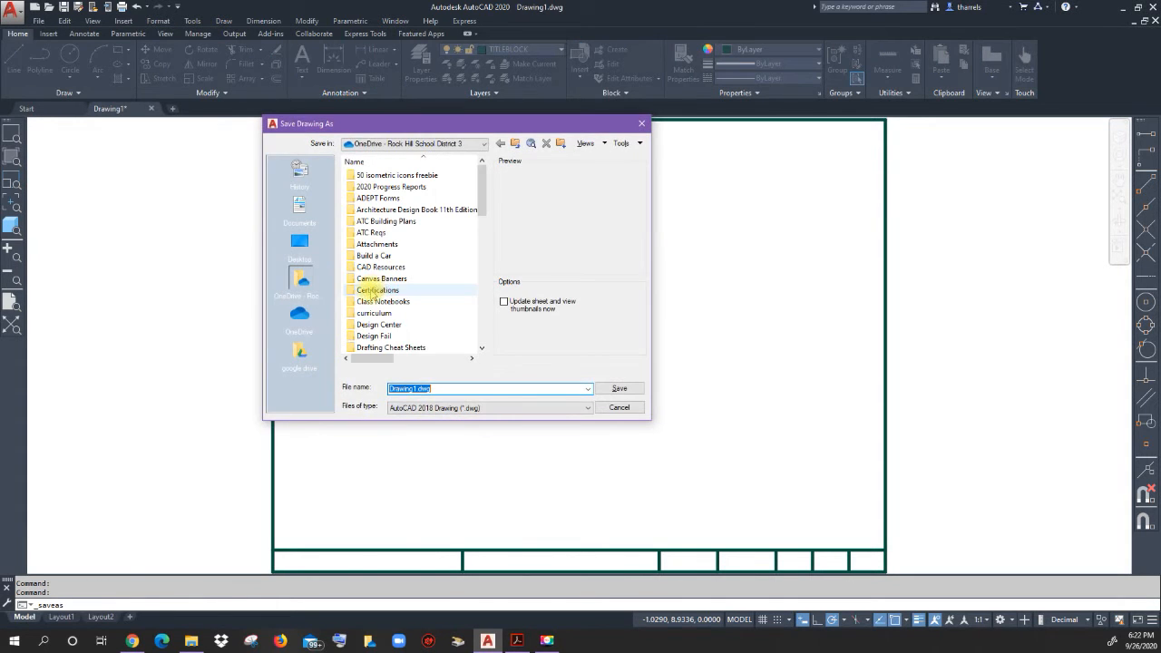
{"action": "key", "text": "BackSpace"}
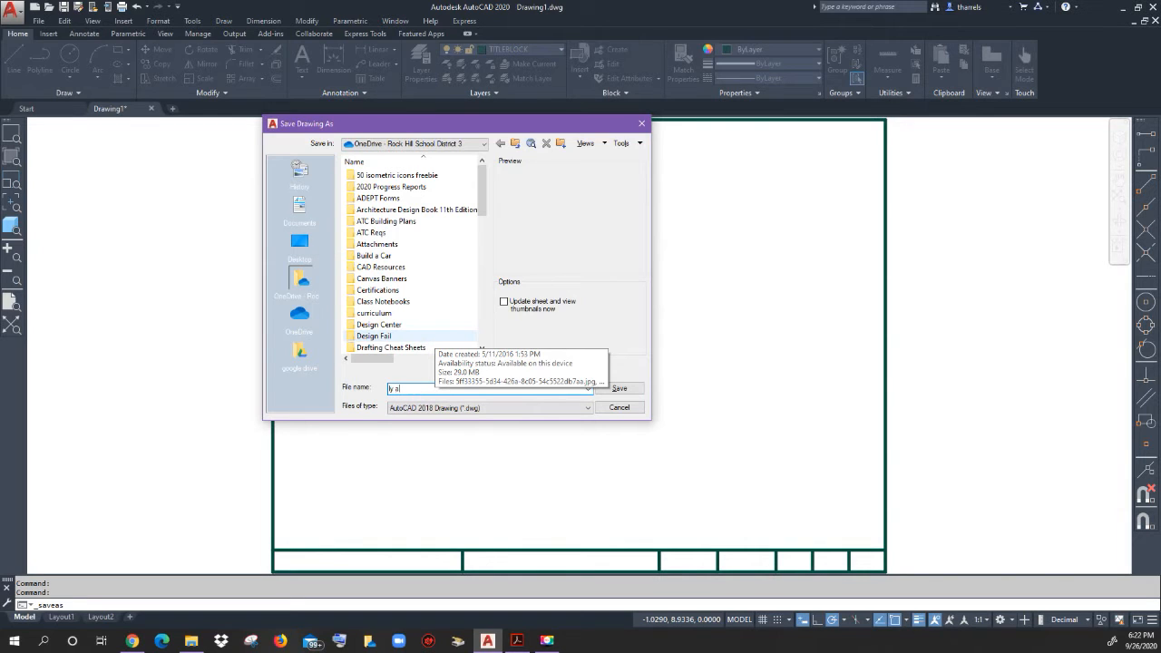
{"action": "key", "text": "Return"}
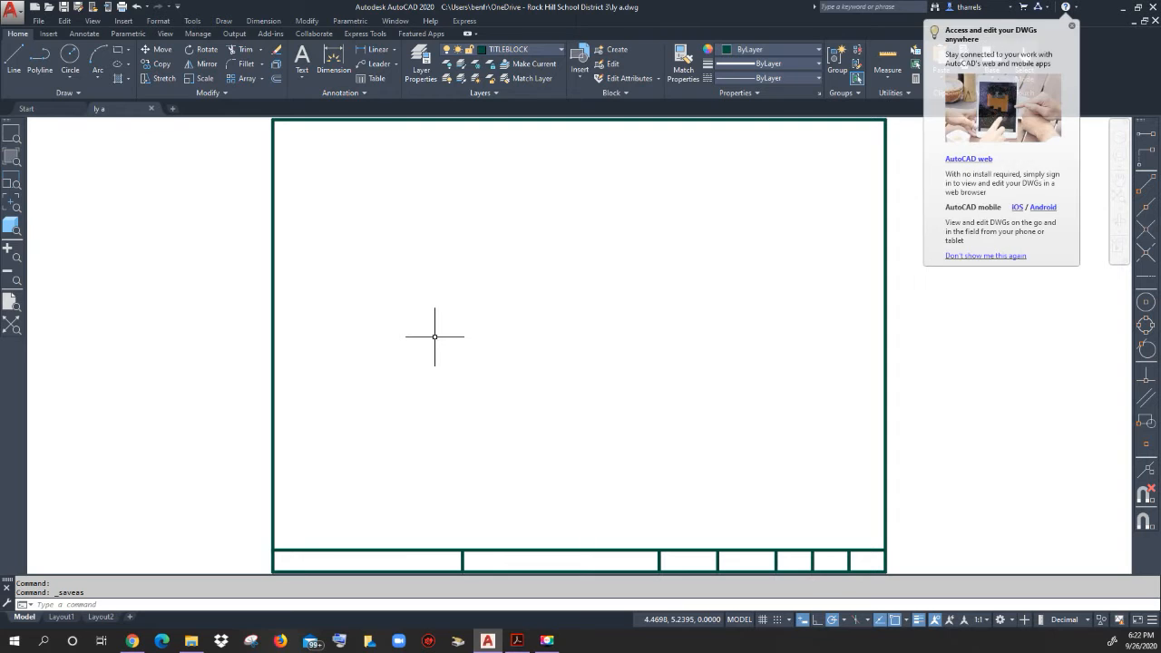
{"action": "left_click", "coordinate": [1072, 26]}
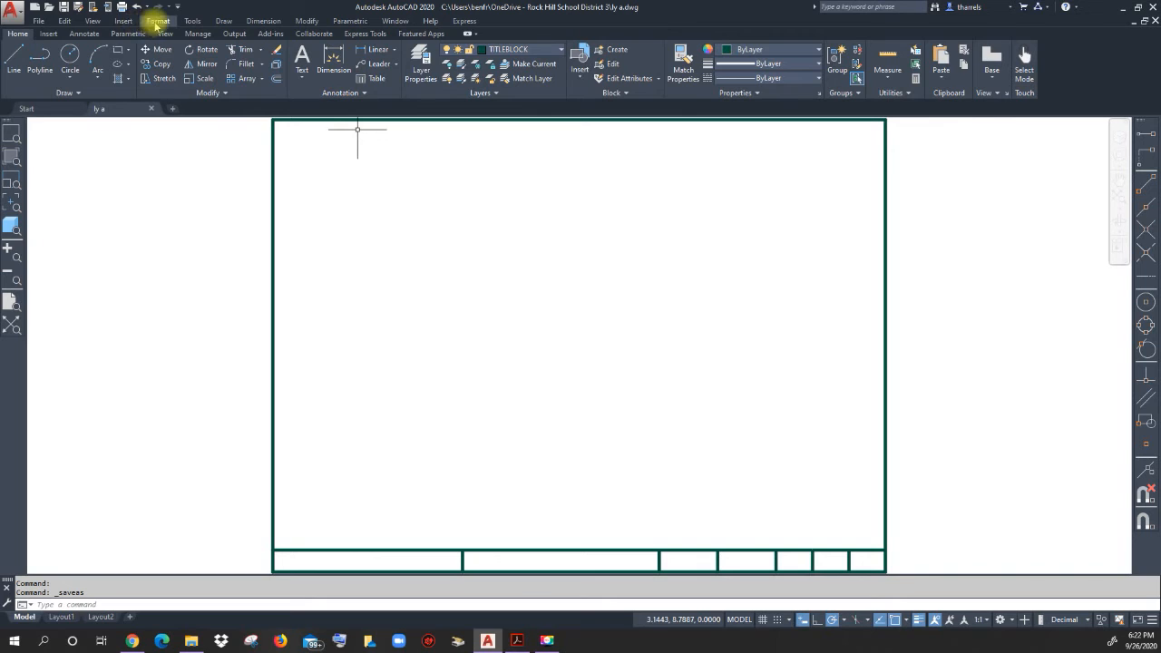
Open the Text Style settings and set the Standard style's font to romans.shx.
{"action": "left_click", "coordinate": [156, 21]}
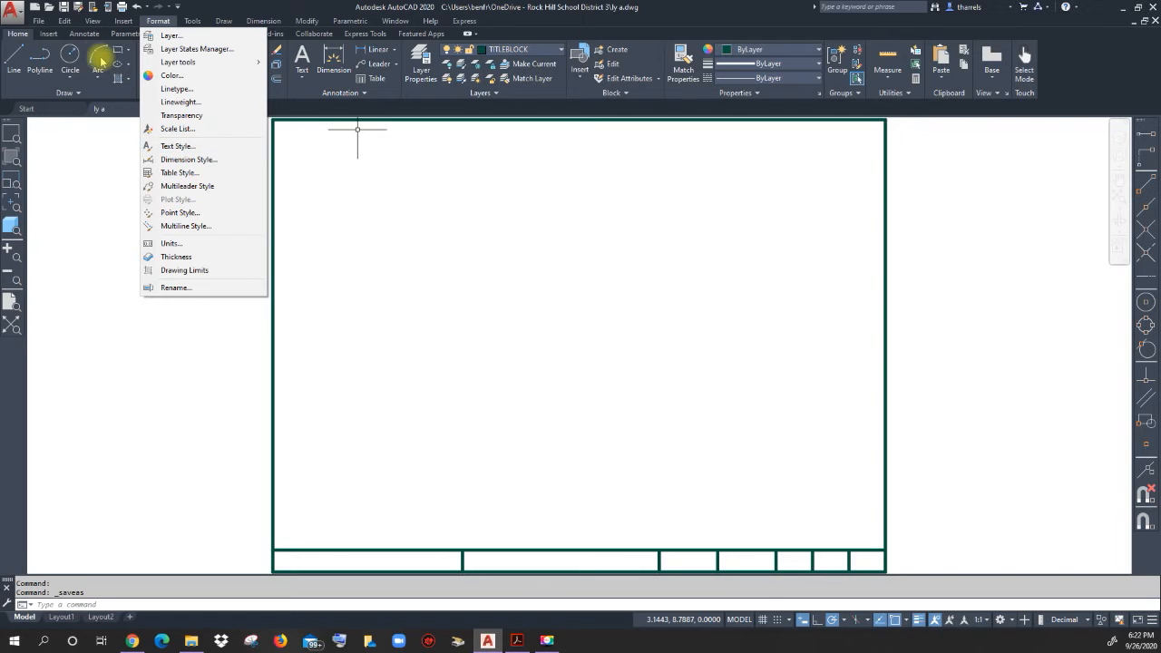
{"action": "left_click", "coordinate": [84, 34]}
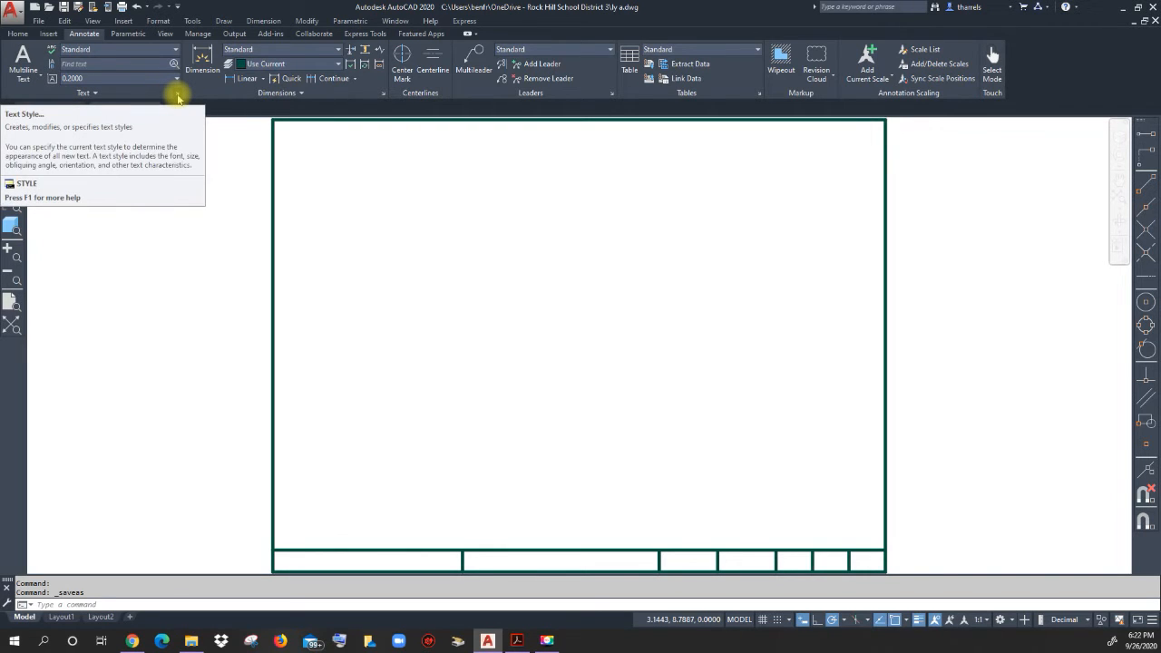
{"action": "left_click", "coordinate": [158, 21]}
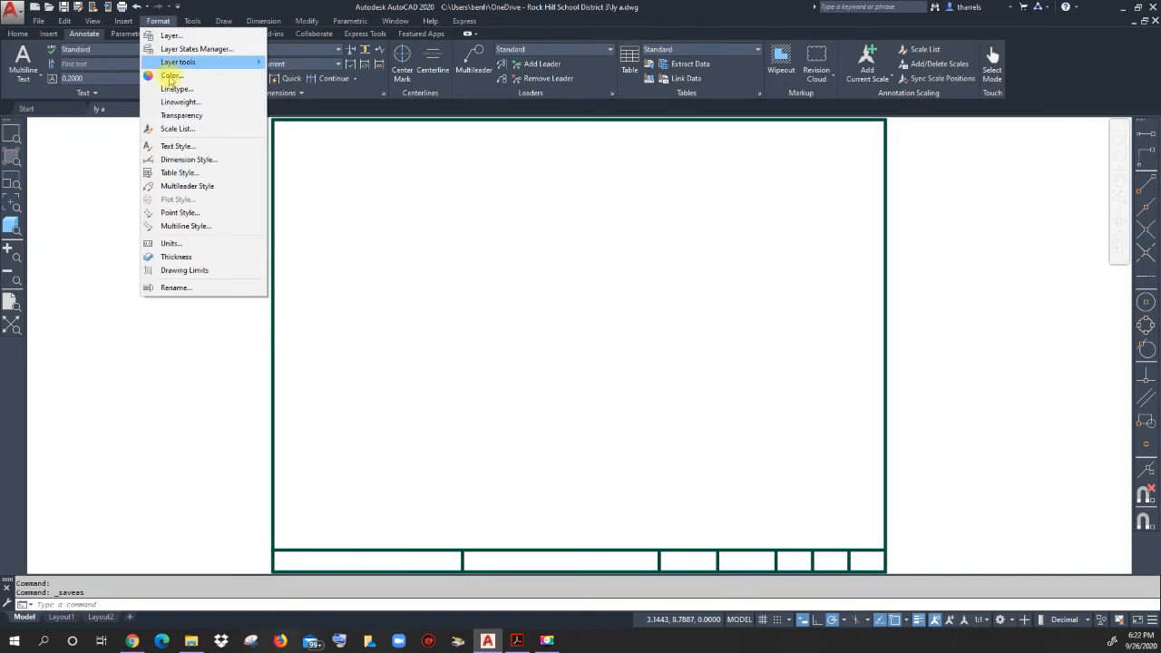
{"action": "left_click", "coordinate": [177, 145]}
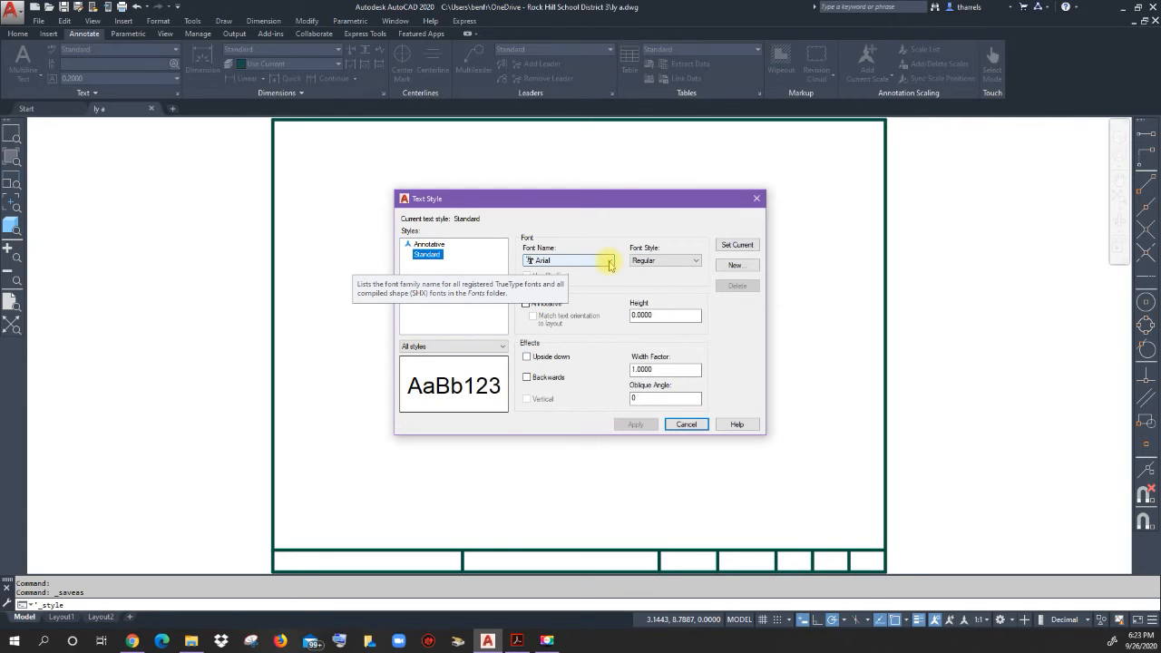
{"action": "left_click", "coordinate": [609, 263]}
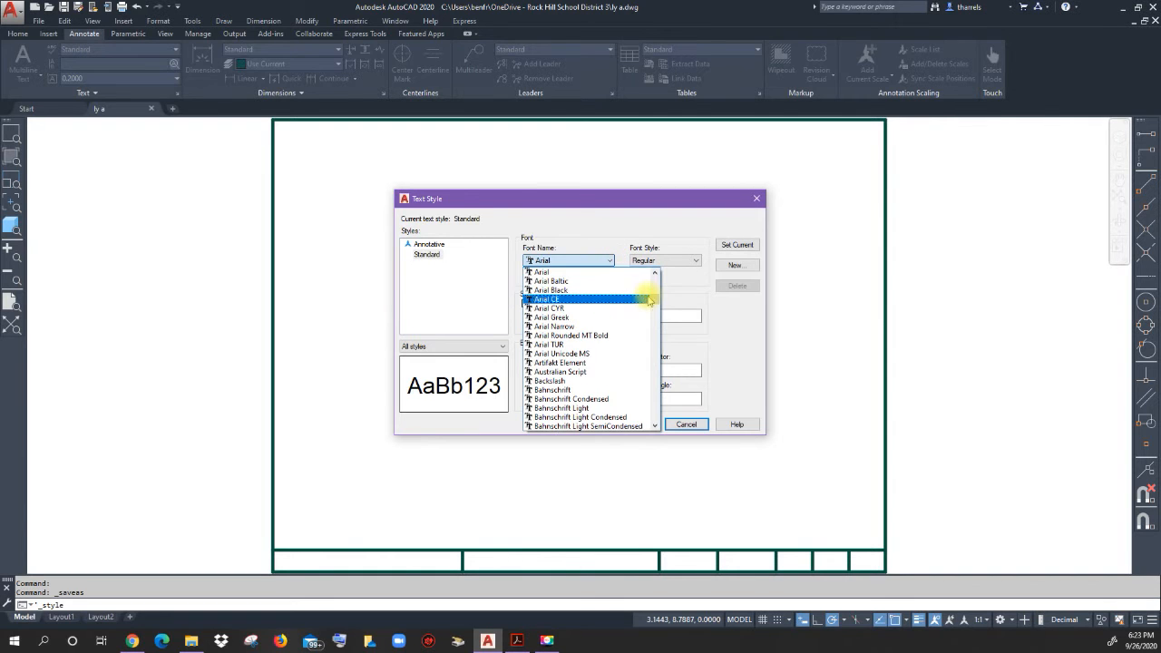
{"action": "left_click_drag", "start_coordinate": [655, 300], "coordinate": [653, 382]}
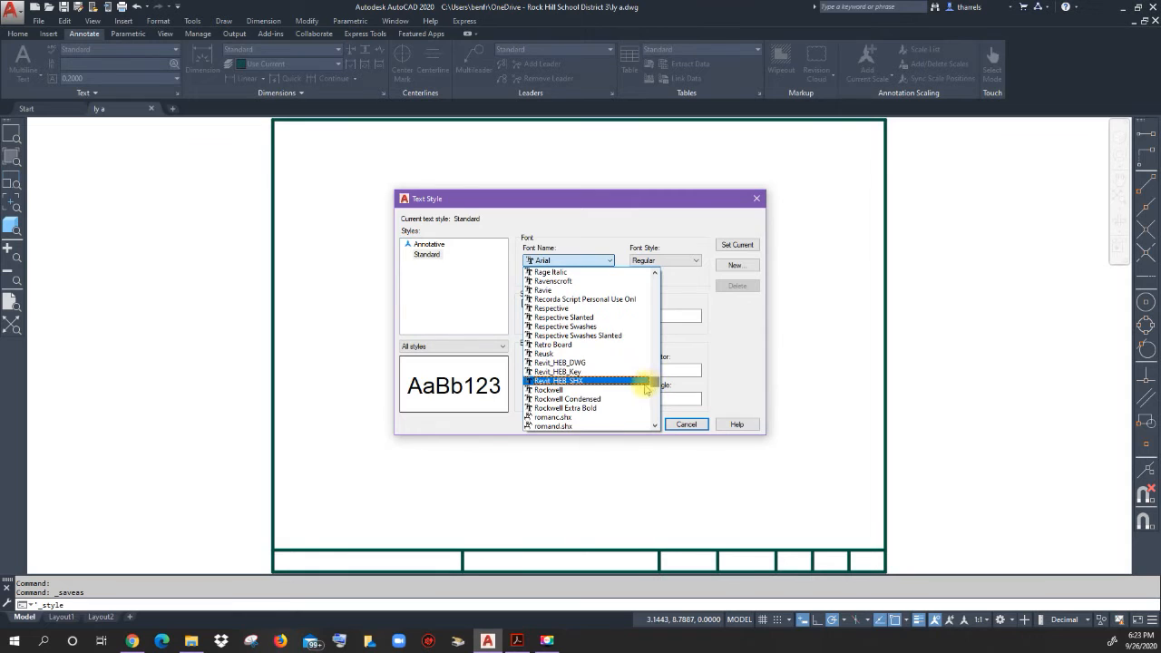
{"action": "scroll", "coordinate": [617, 371], "scroll_direction": "down", "scroll_amount": 2}
{"action": "scroll", "coordinate": [616, 373], "scroll_direction": "down", "scroll_amount": 1}
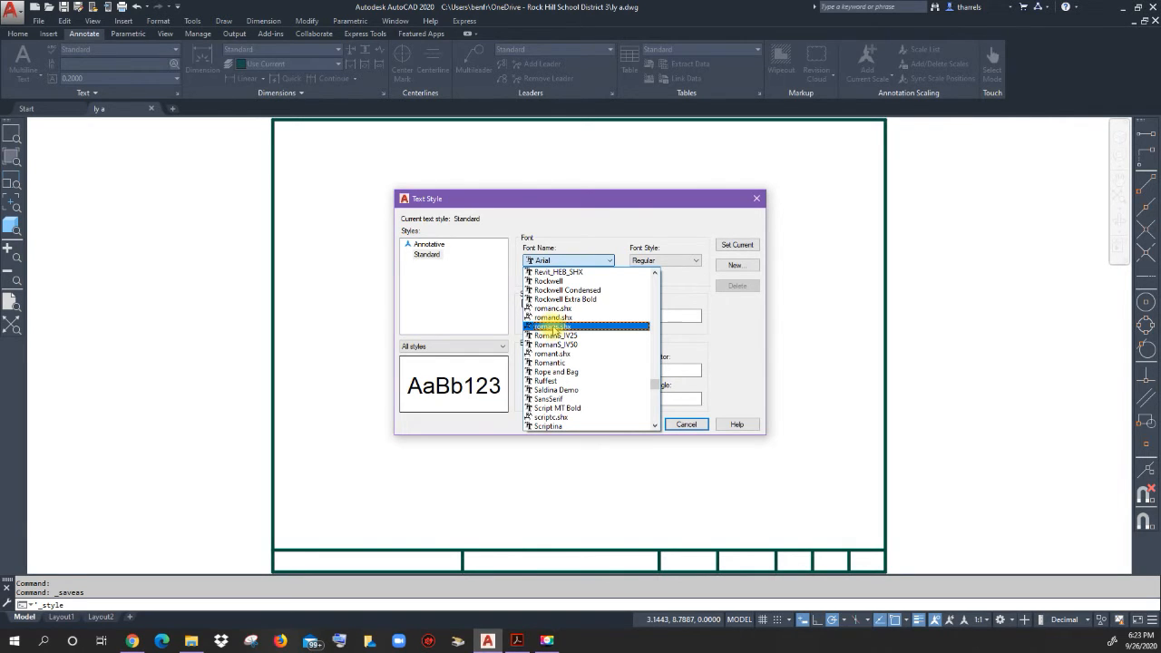
{"action": "left_click", "coordinate": [553, 326]}
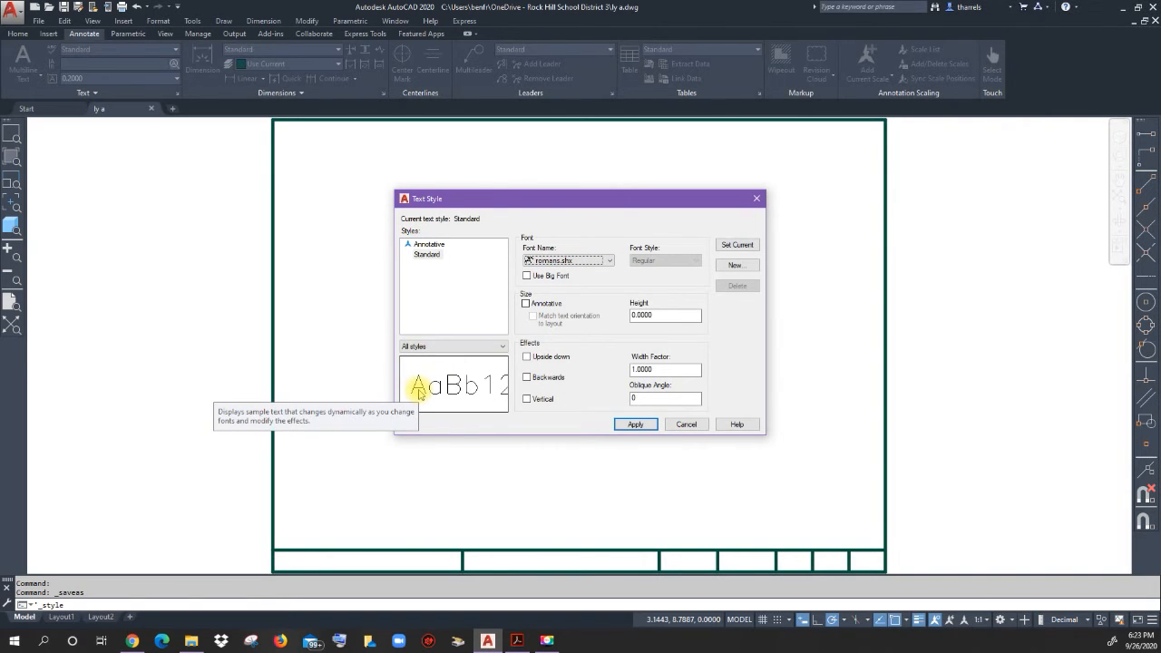
Set the Standard text style's height to 0.125, make it the current style with its changes kept, and save the drawing.
{"action": "double_click", "coordinate": [667, 315]}
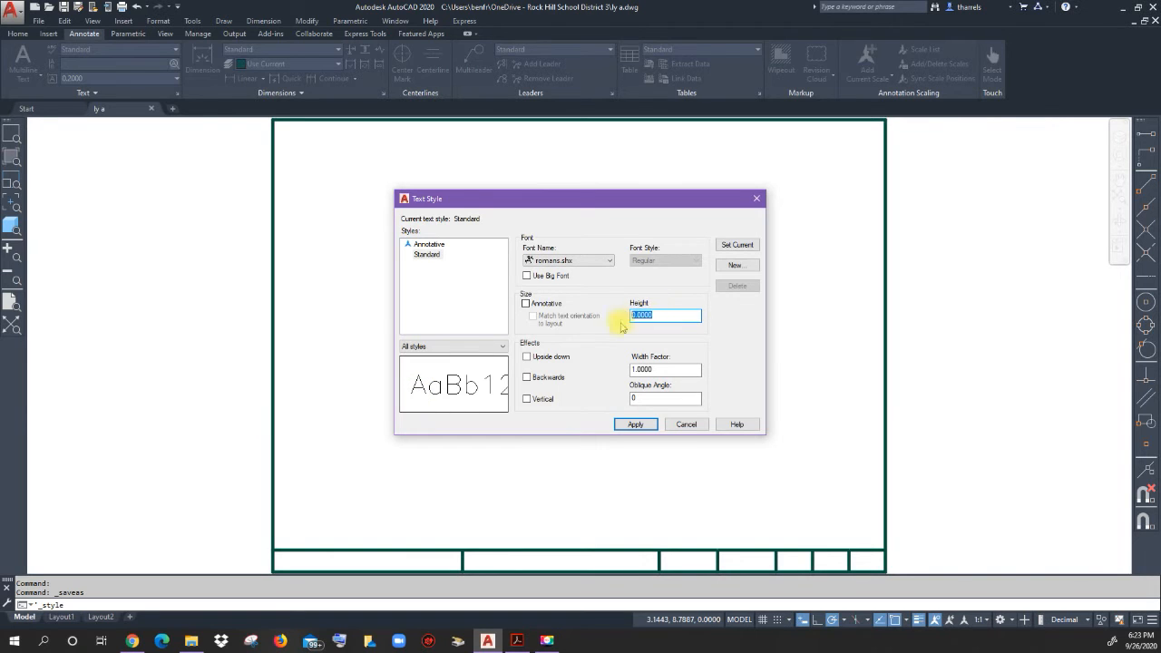
{"action": "type", "text": "0.125"}
{"action": "left_click", "coordinate": [736, 244]}
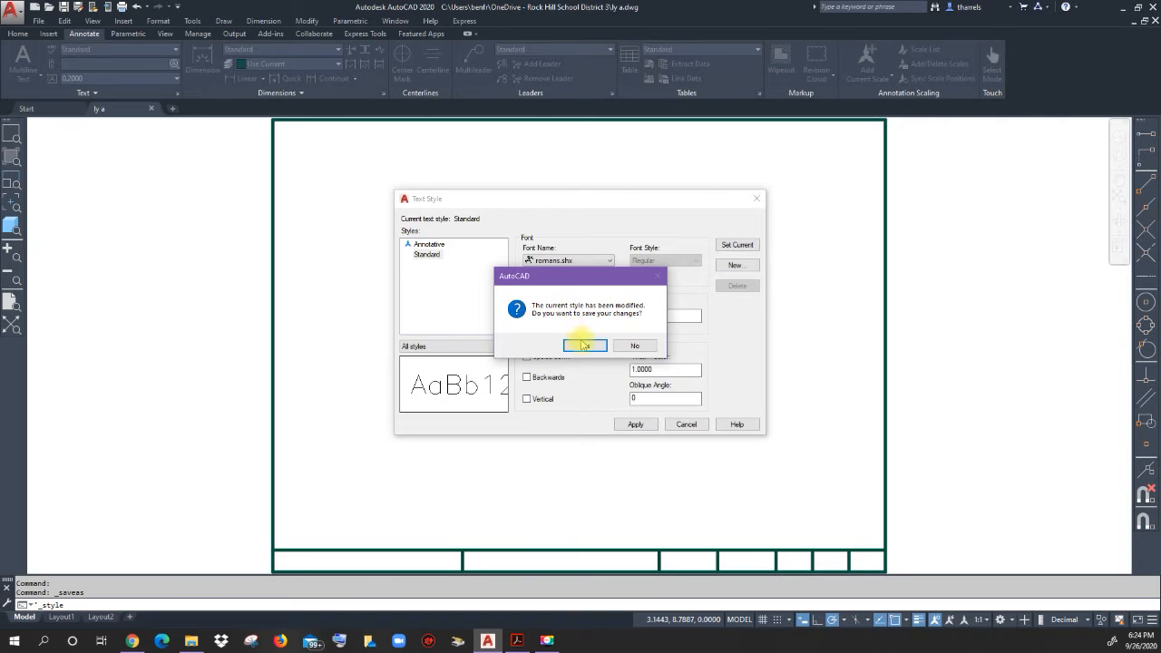
{"action": "left_click", "coordinate": [585, 346]}
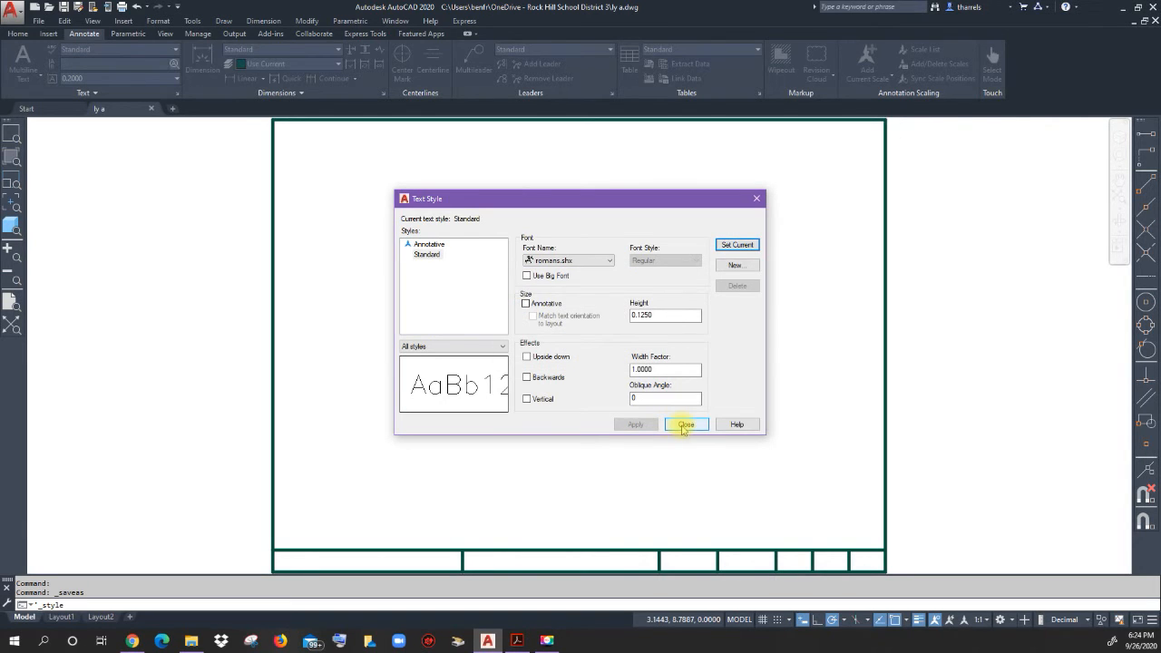
{"action": "left_click", "coordinate": [686, 424]}
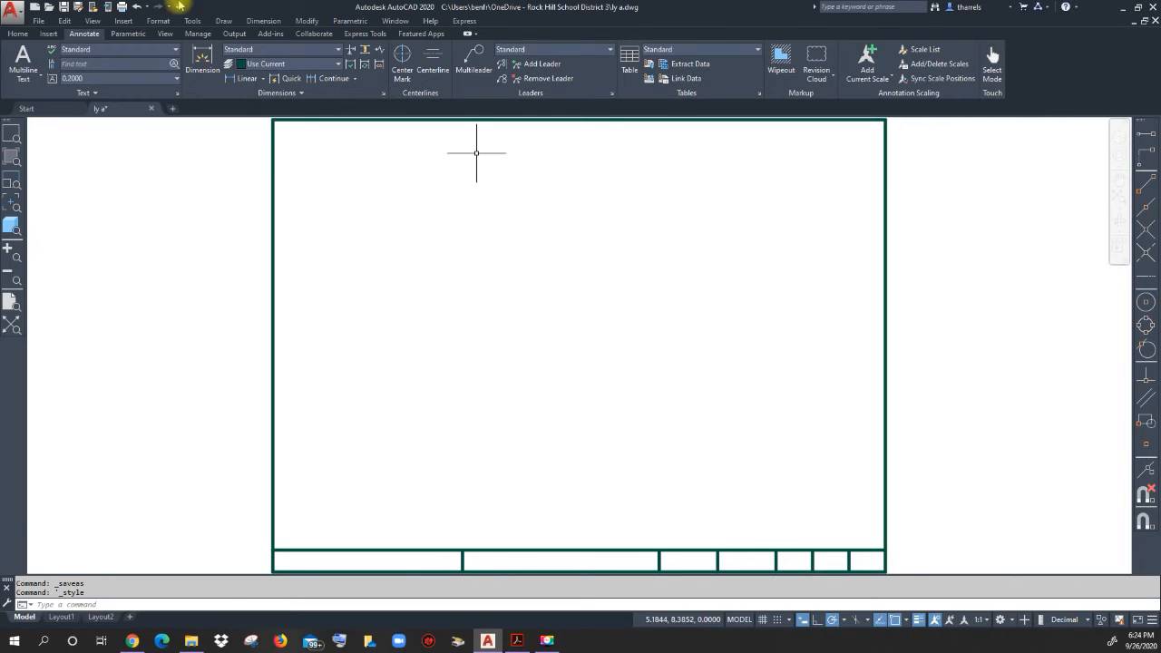
{"action": "left_click", "coordinate": [66, 9]}
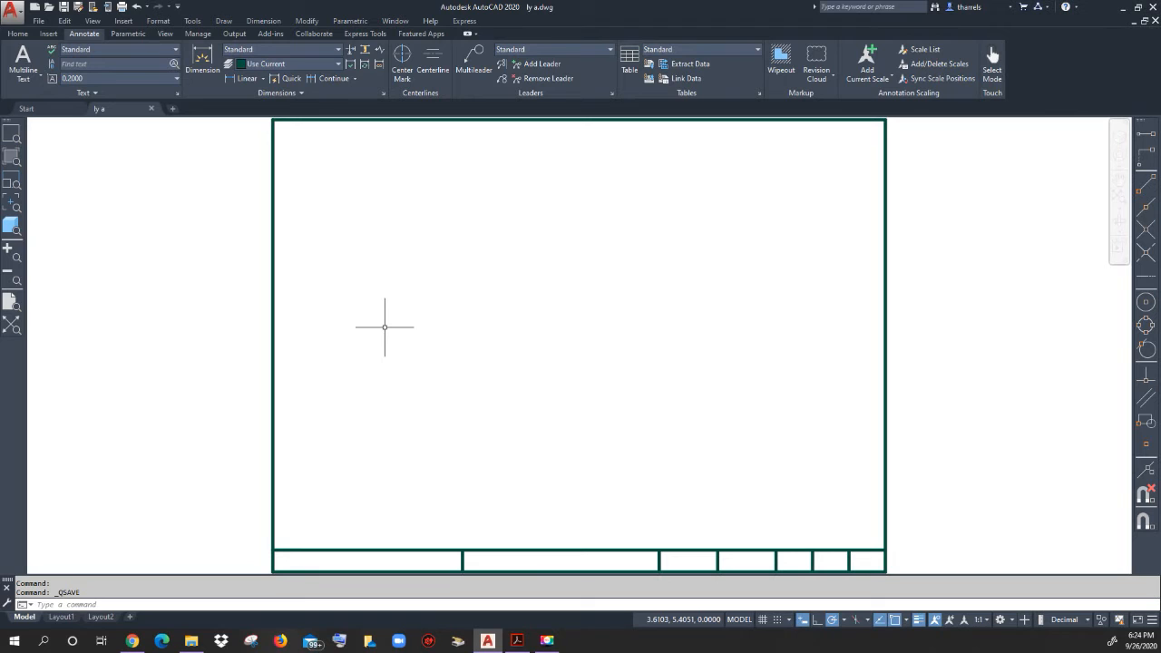
Offset the title strip's bottom line 0.125 upward to create the lower lettering guide line.
{"action": "middle_click_drag", "start_coordinate": [529, 418], "coordinate": [536, 195]}
{"action": "scroll", "coordinate": [505, 290], "scroll_direction": "up", "scroll_amount": 2}
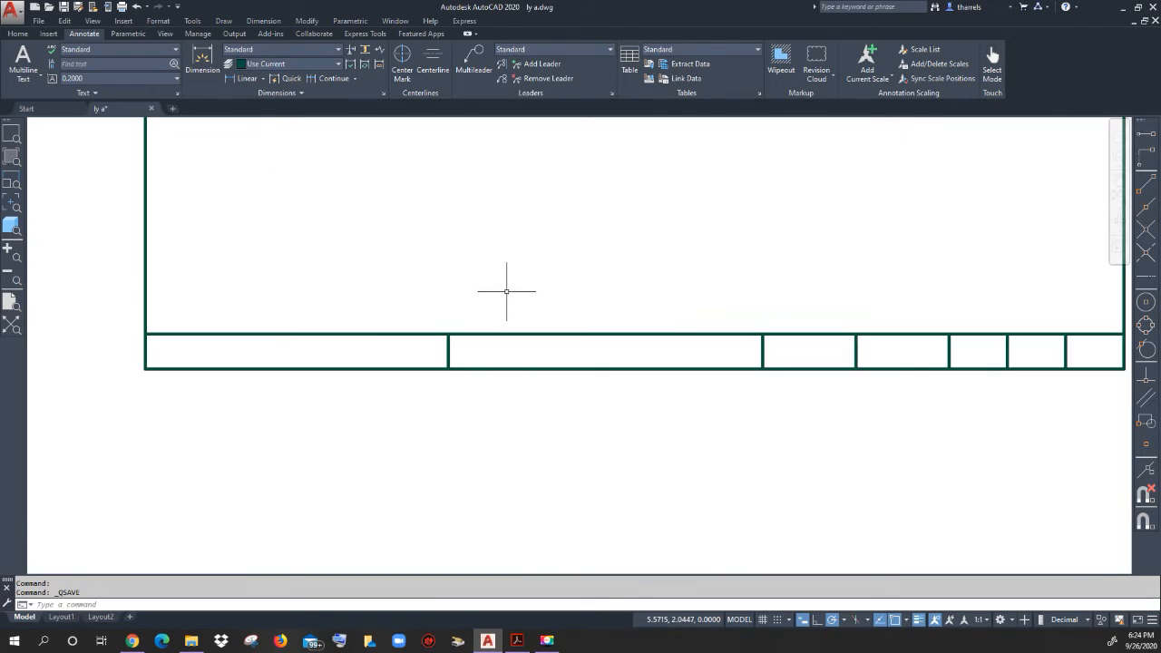
{"action": "mouse_move", "coordinate": [487, 293]}
{"action": "middle_mouse_down"}
{"action": "mouse_move", "coordinate": [467, 274]}
{"action": "mouse_move", "coordinate": [470, 260]}
{"action": "middle_mouse_up"}
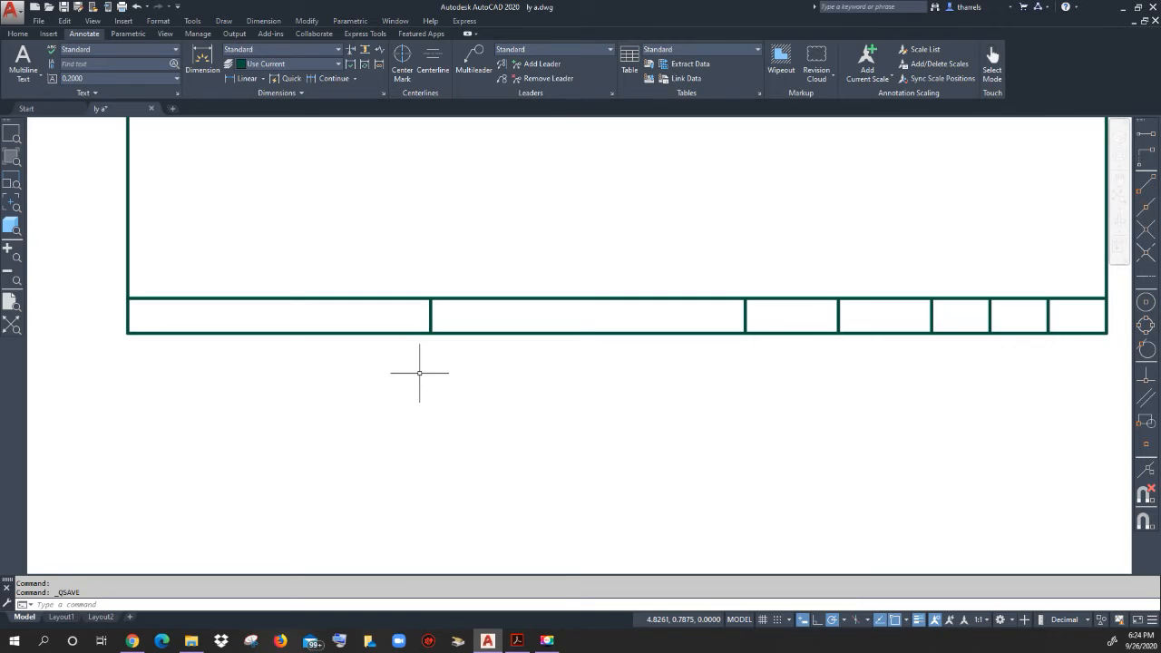
{"action": "left_click", "coordinate": [23, 35]}
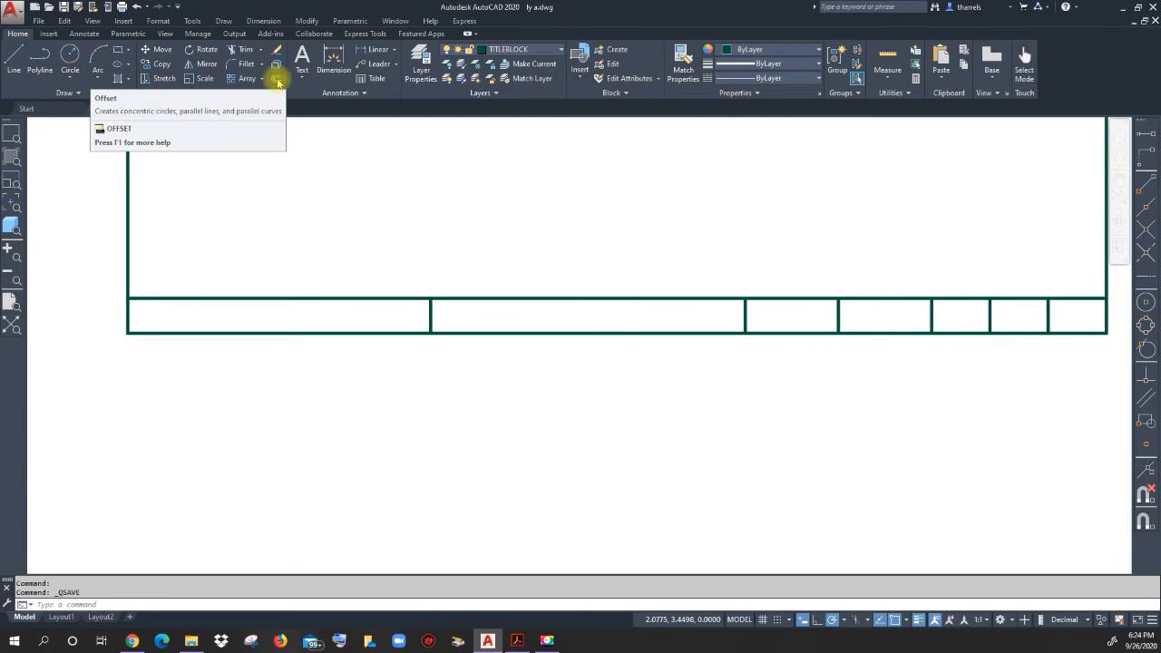
{"action": "left_click", "coordinate": [276, 80]}
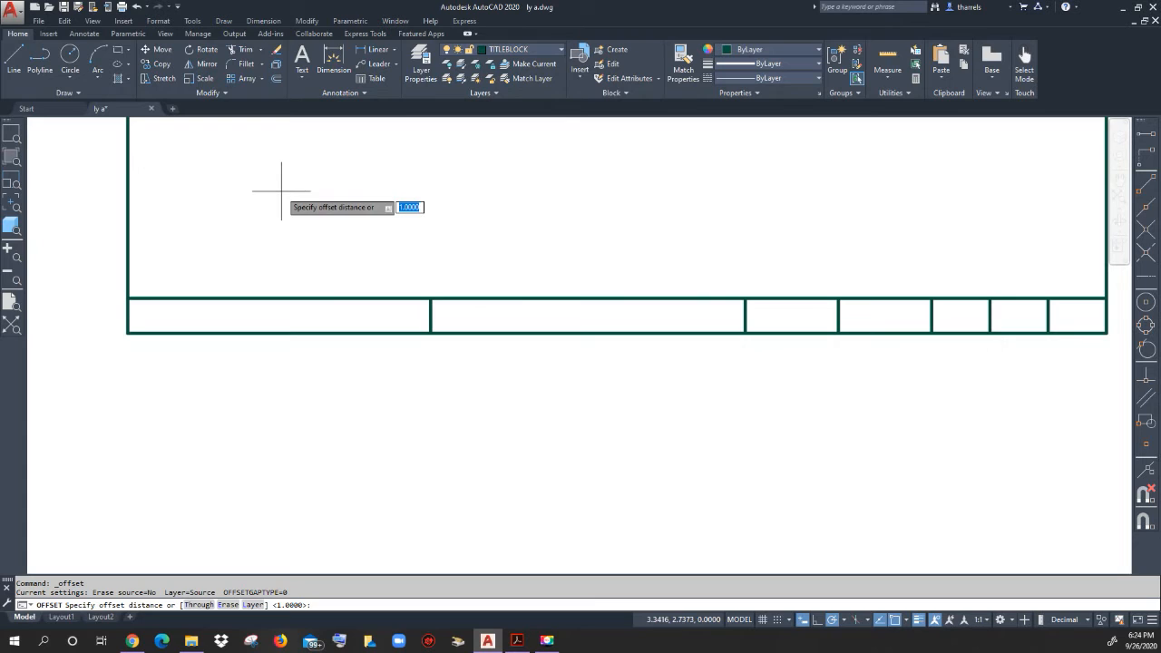
{"action": "type", "text": ".125"}
{"action": "key", "text": "Return"}
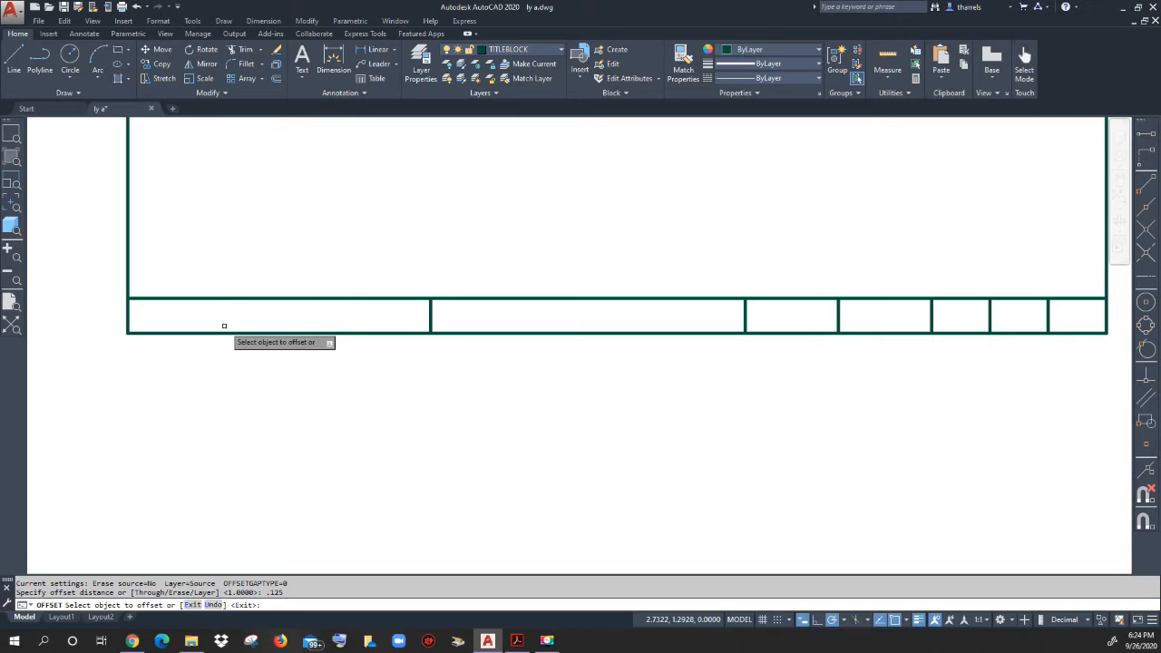
{"action": "left_click", "coordinate": [227, 331]}
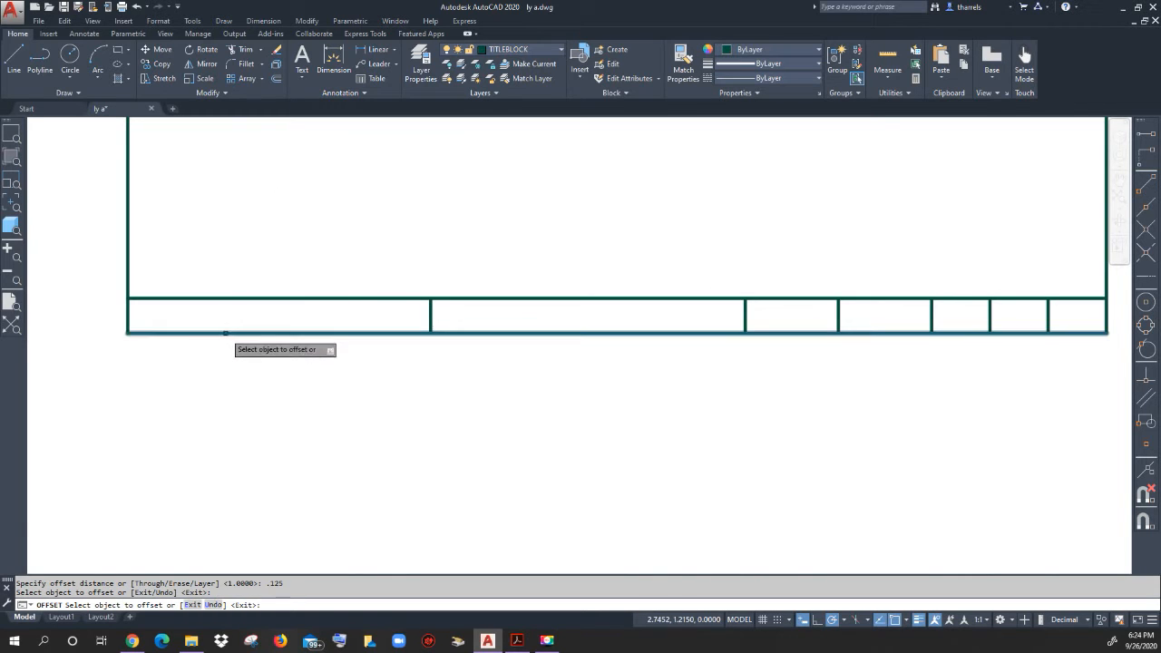
{"action": "left_click", "coordinate": [227, 285]}
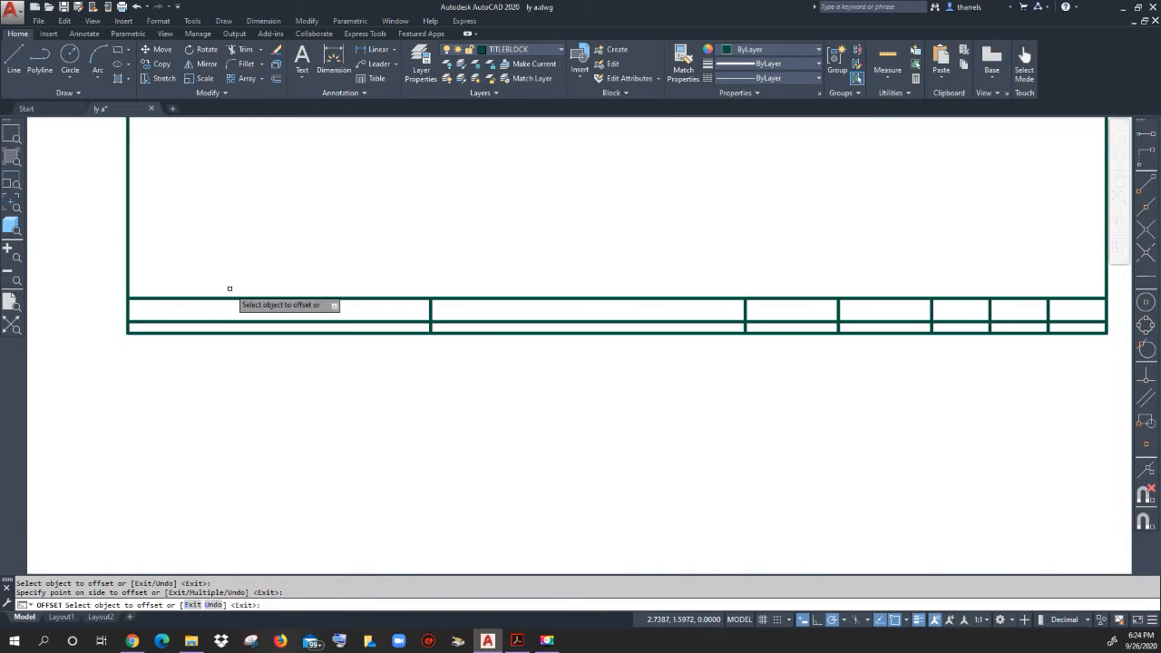
Offset the title strip's top line 0.125 downward as the upper guide line and end the Offset command.
{"action": "left_click", "coordinate": [234, 297]}
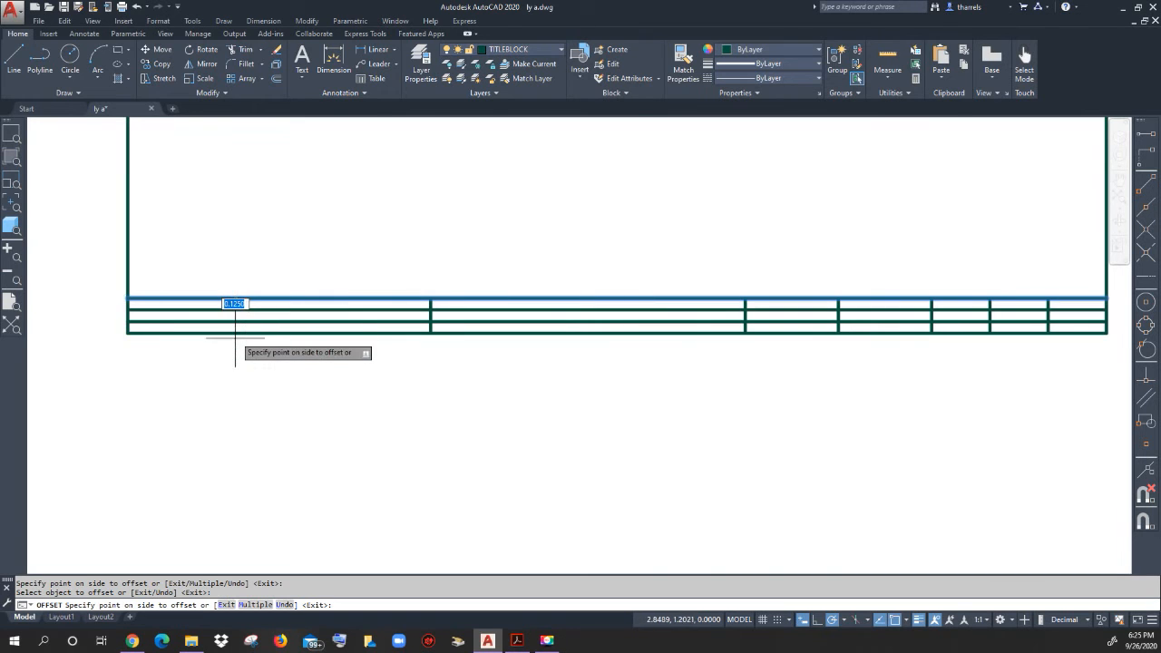
{"action": "left_click", "coordinate": [234, 305]}
{"action": "right_click", "coordinate": [303, 399]}
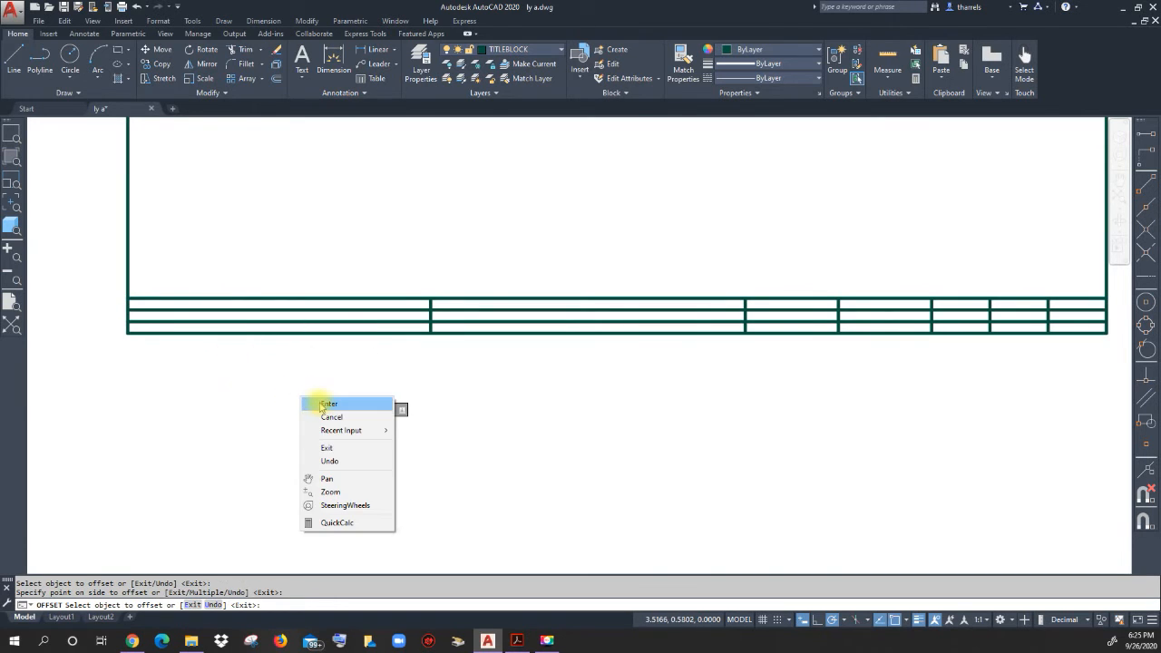
{"action": "left_click", "coordinate": [322, 403]}
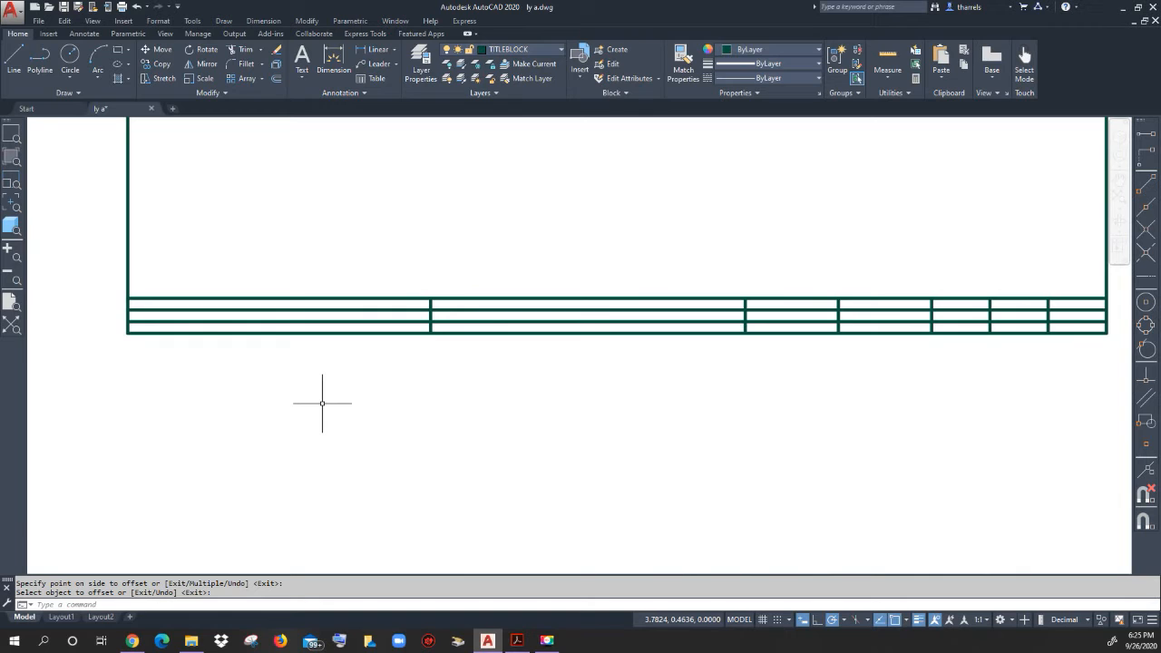
Move the two lettering guide lines inside the title strip to the CONSTRUCTION layer and clear the selection.
{"action": "left_click", "coordinate": [336, 317]}
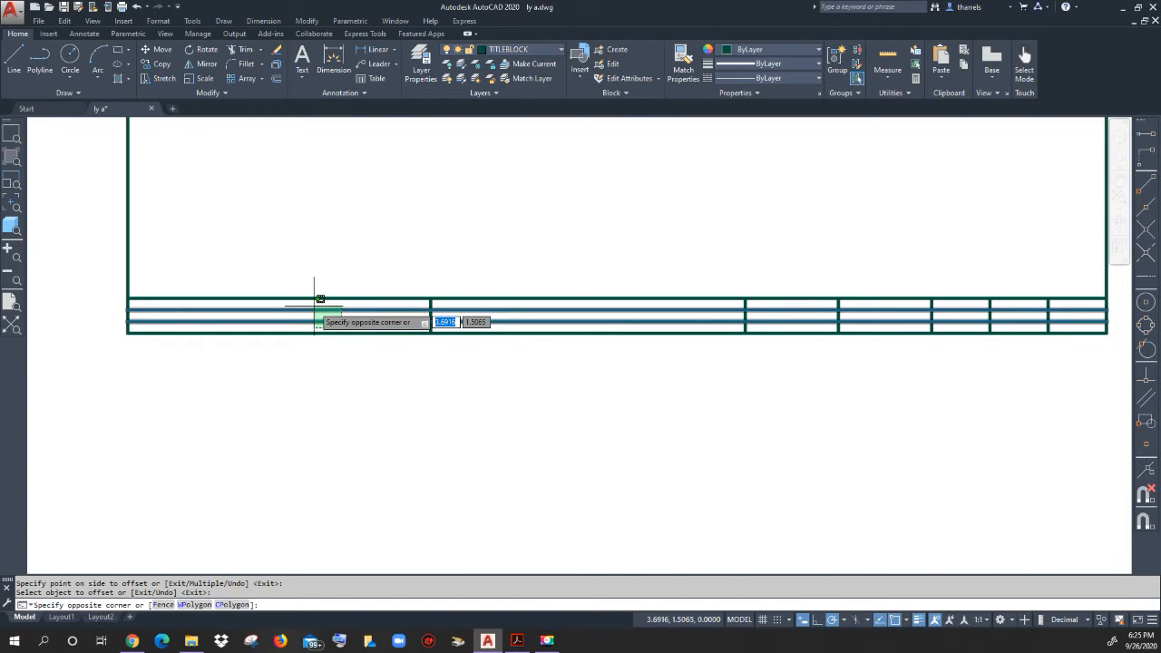
{"action": "left_click", "coordinate": [321, 298]}
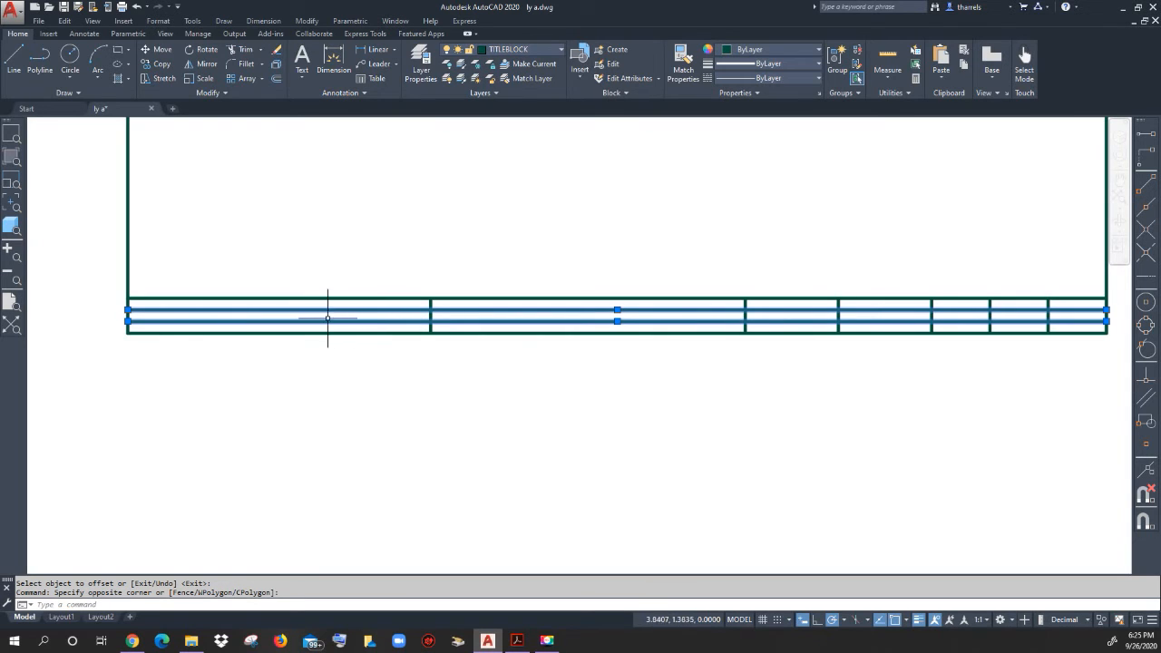
{"action": "left_click", "coordinate": [560, 53]}
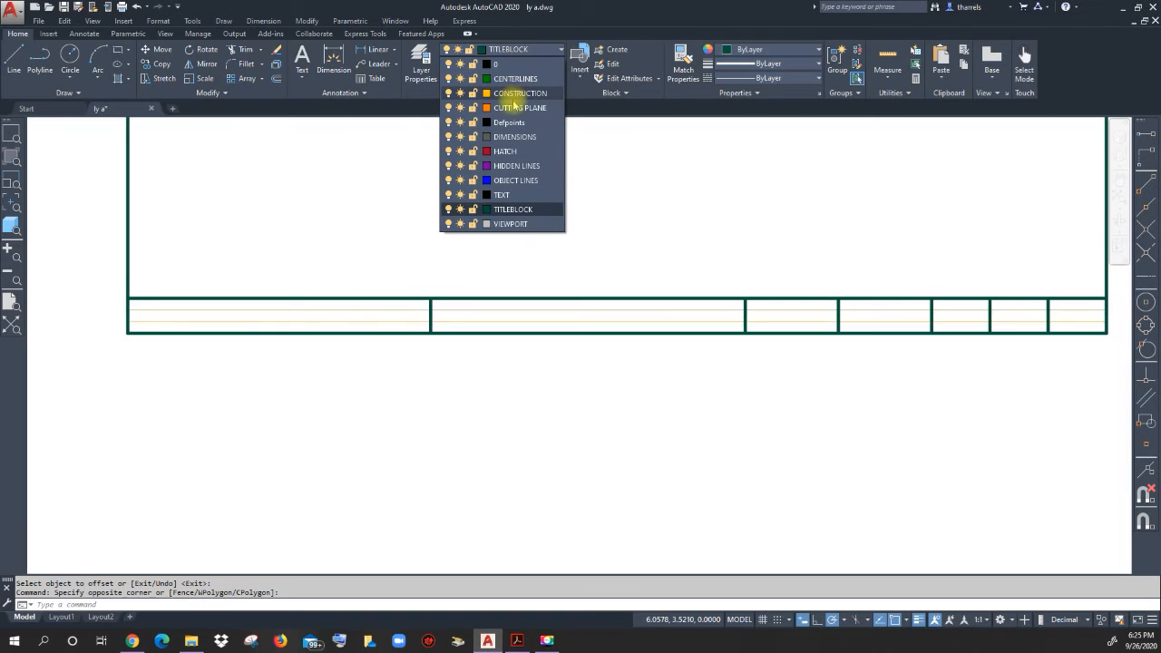
{"action": "left_click", "coordinate": [515, 93]}
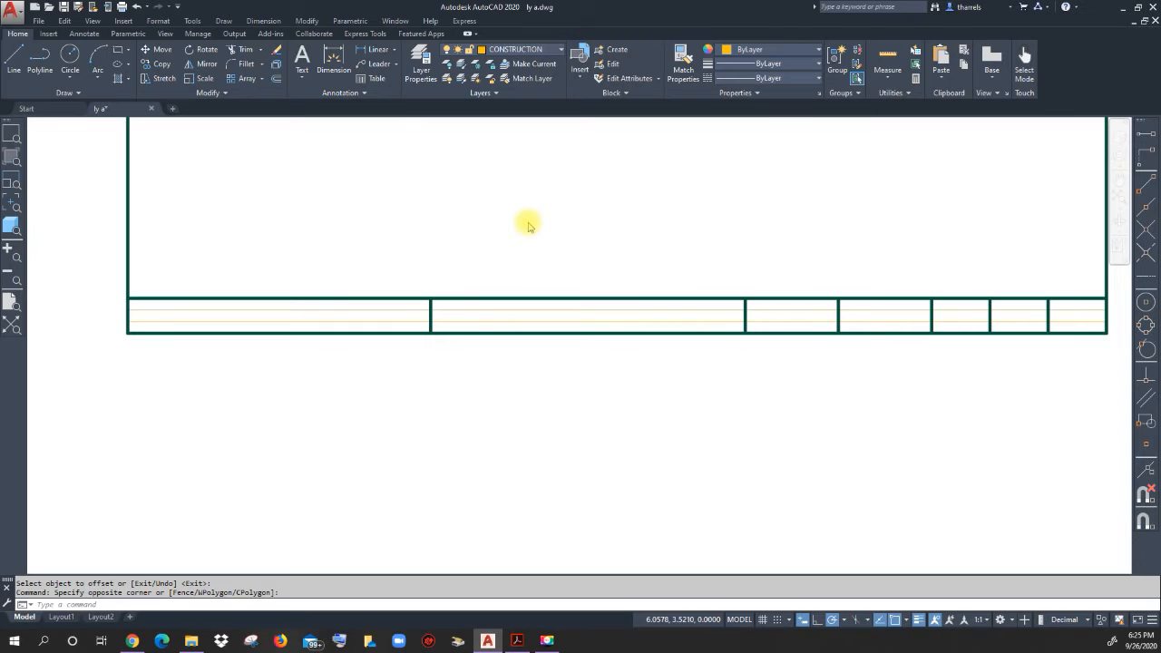
{"action": "key", "text": "Escape"}
{"action": "key", "text": "Escape"}
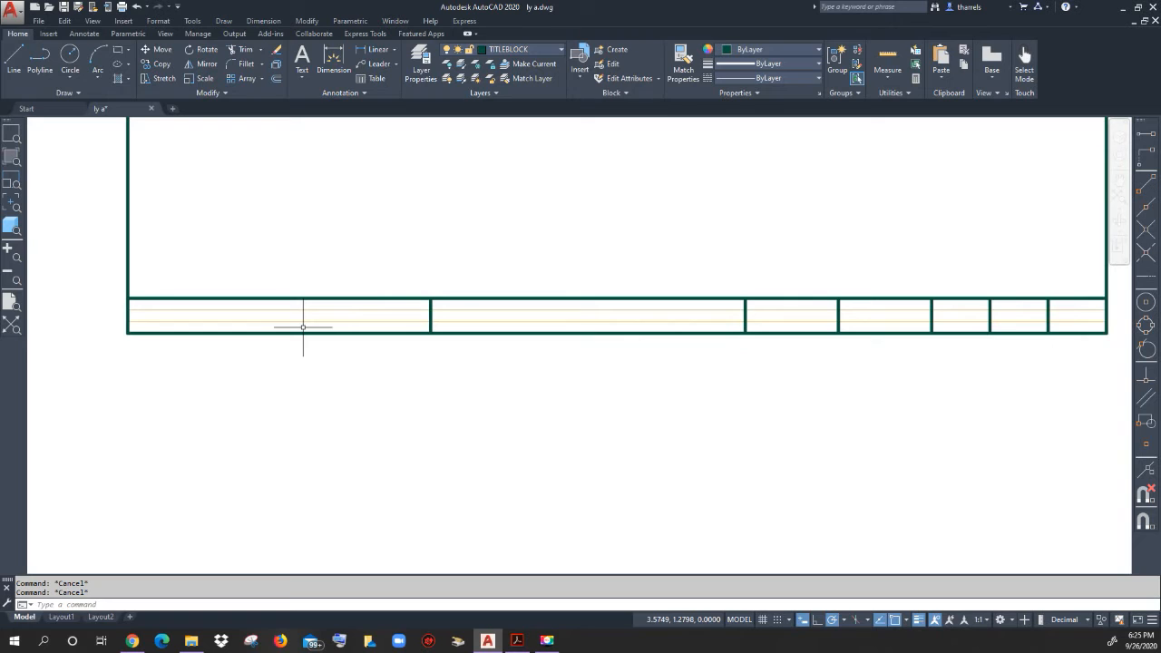
Switch to Title Blocks.pdf in Adobe Acrobat, examine the lettering in Layout A's title strip, and return to the AutoCAD drawing.
{"action": "scroll", "coordinate": [244, 341], "scroll_direction": "up", "scroll_amount": 1}
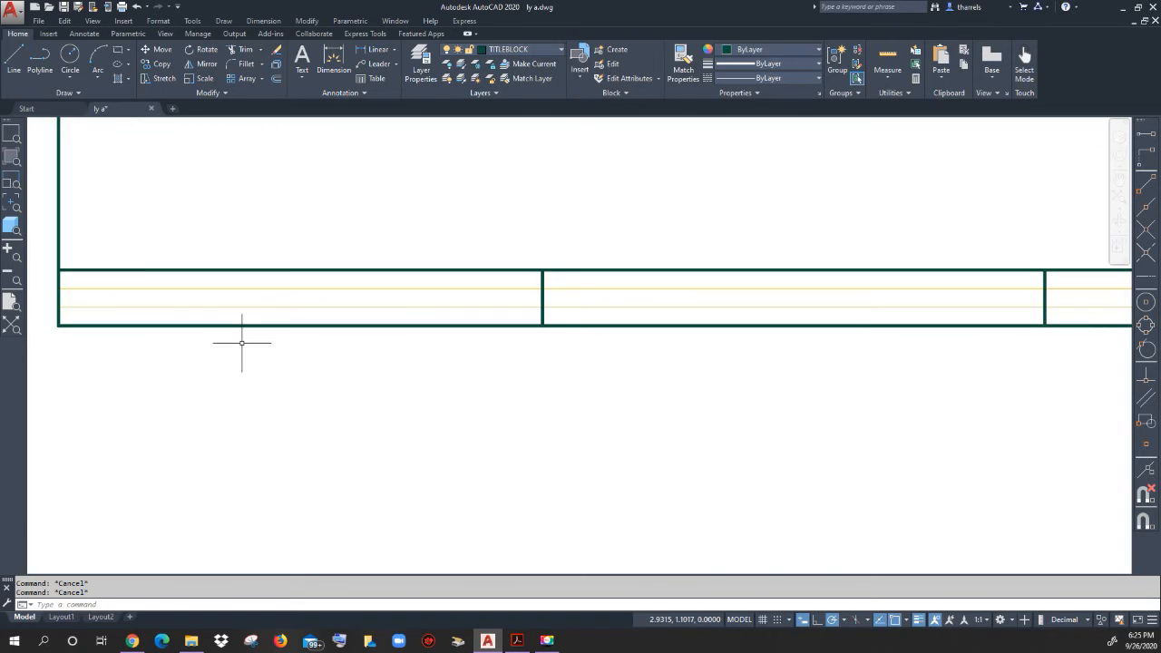
{"action": "middle_click_drag", "start_coordinate": [249, 322], "coordinate": [388, 309]}
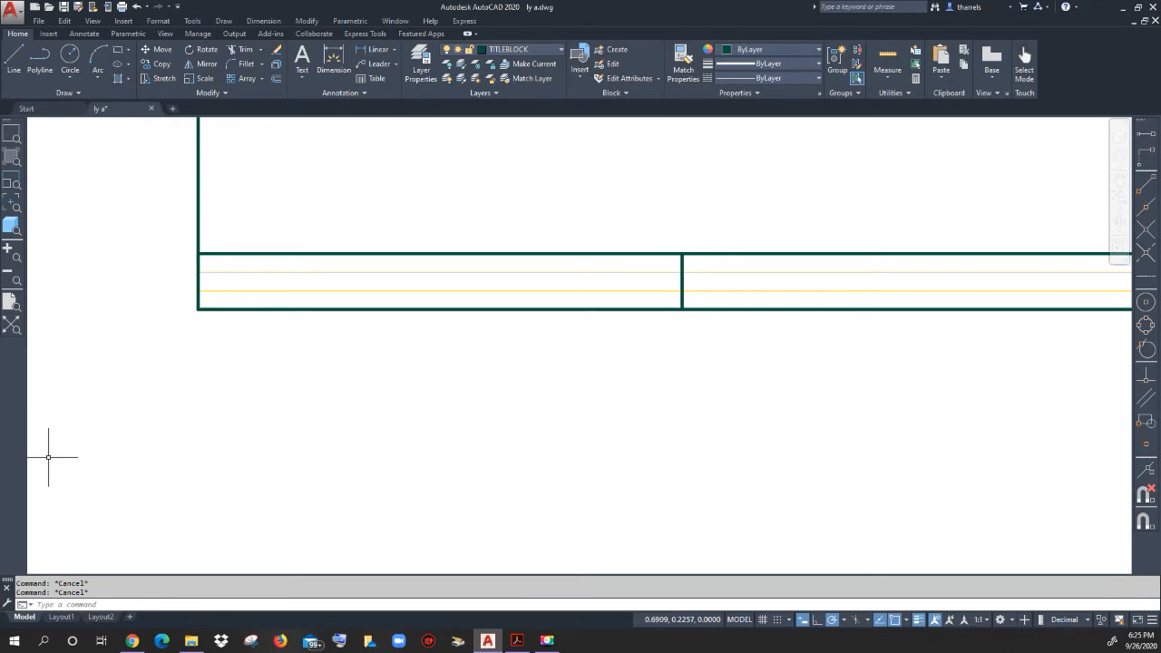
{"action": "left_click_drag", "start_coordinate": [0, 54], "coordinate": [728, 1]}
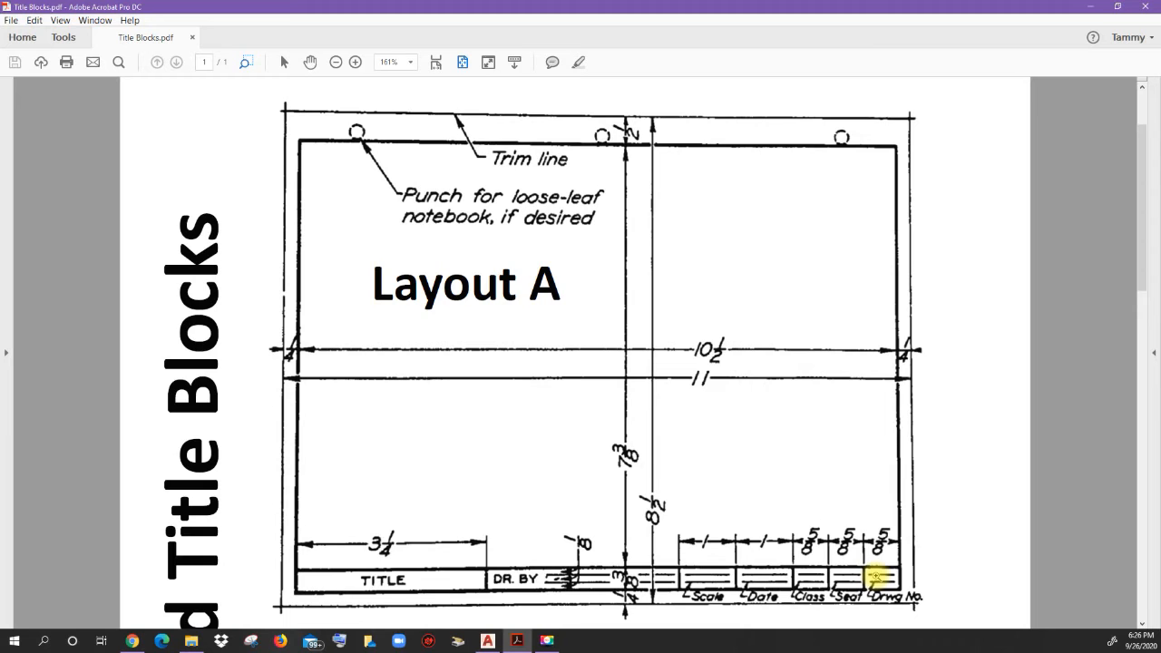
{"action": "double_click", "coordinate": [1038, 6]}
{"action": "left_click_drag", "start_coordinate": [561, 250], "coordinate": [0, 367]}
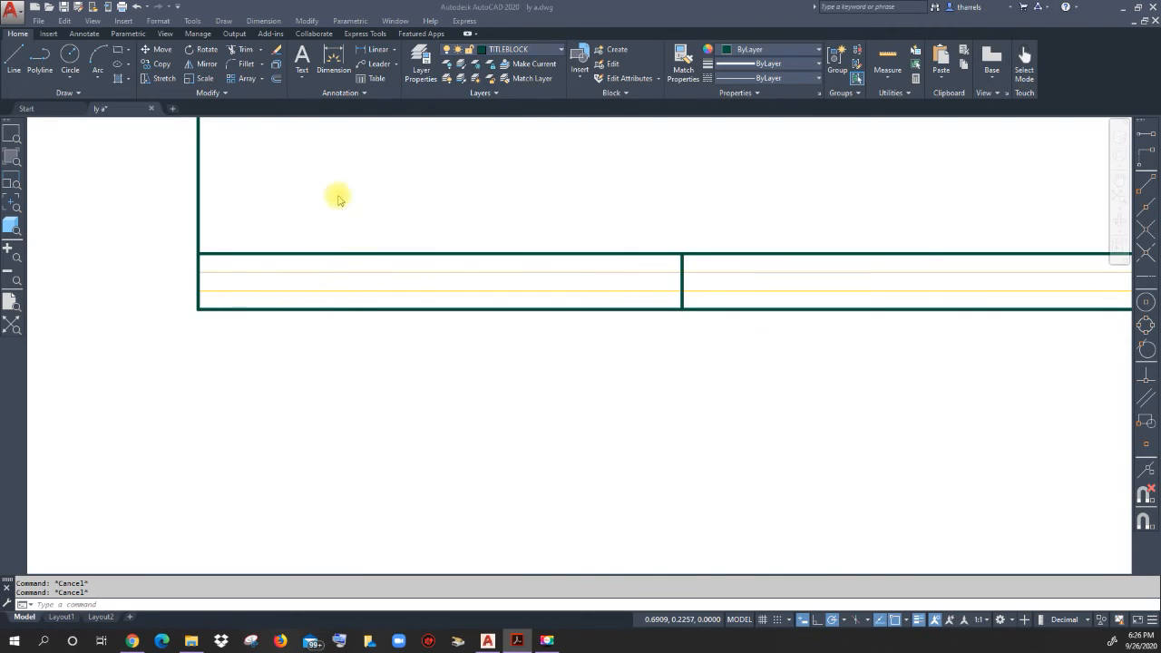
Add the multiline text "TITLE" between the guide lines of the first title strip cell, starting about 0.19 from the left border.
{"action": "left_click", "coordinate": [303, 57]}
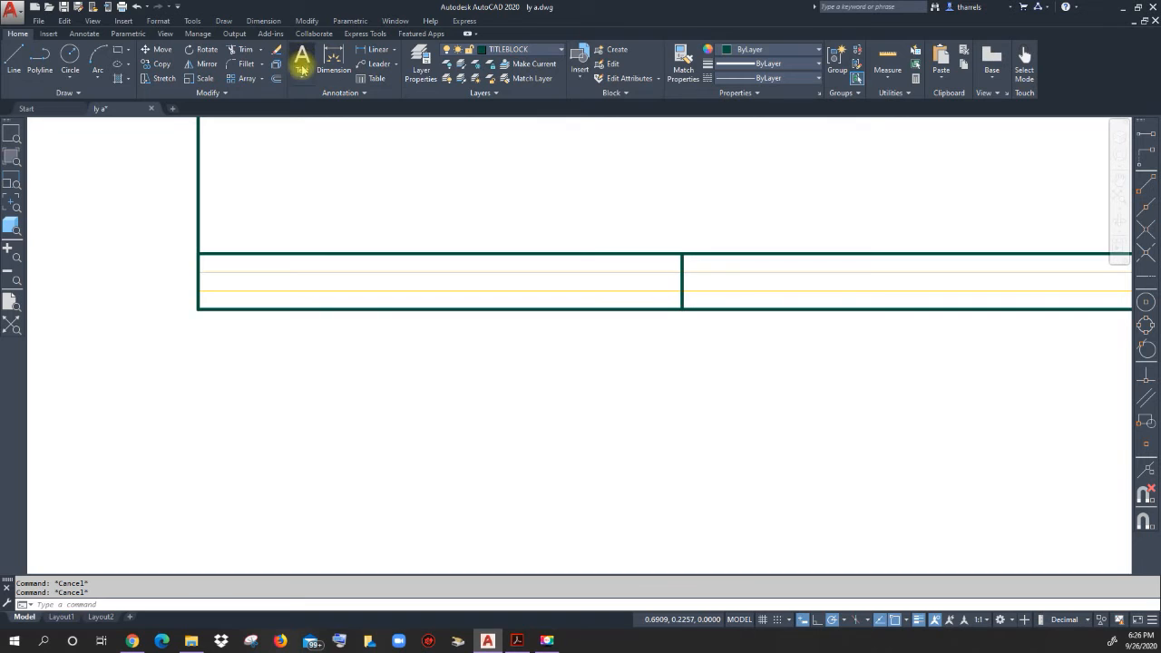
{"action": "left_click", "coordinate": [301, 62]}
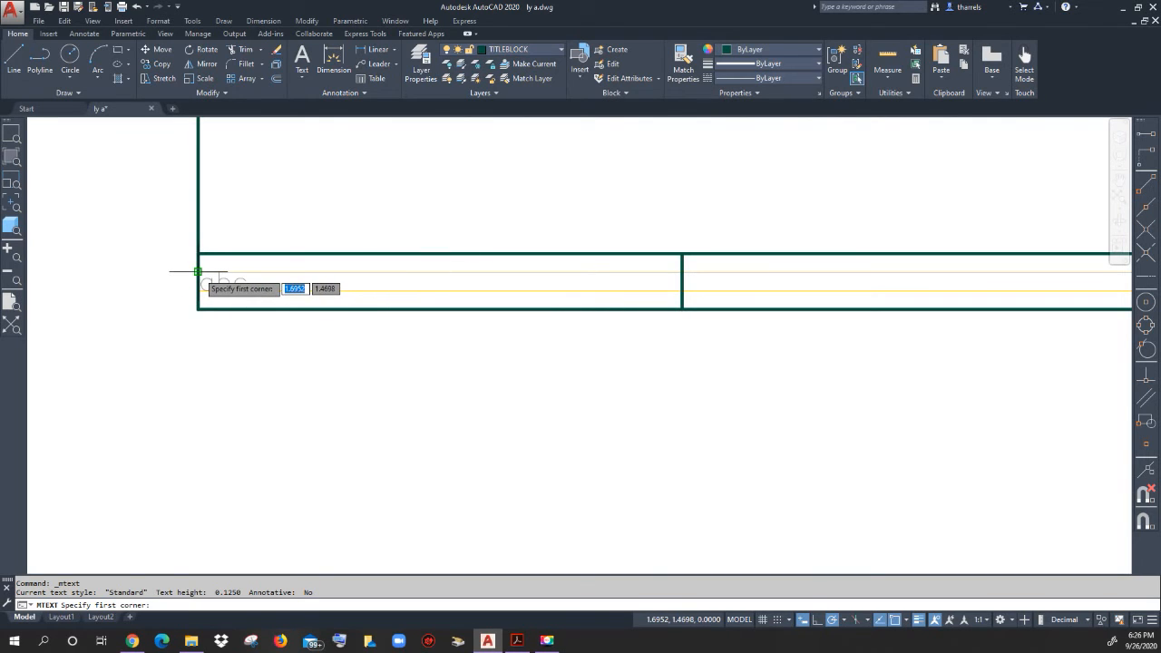
{"action": "scroll", "coordinate": [189, 272], "scroll_direction": "up", "scroll_amount": 2}
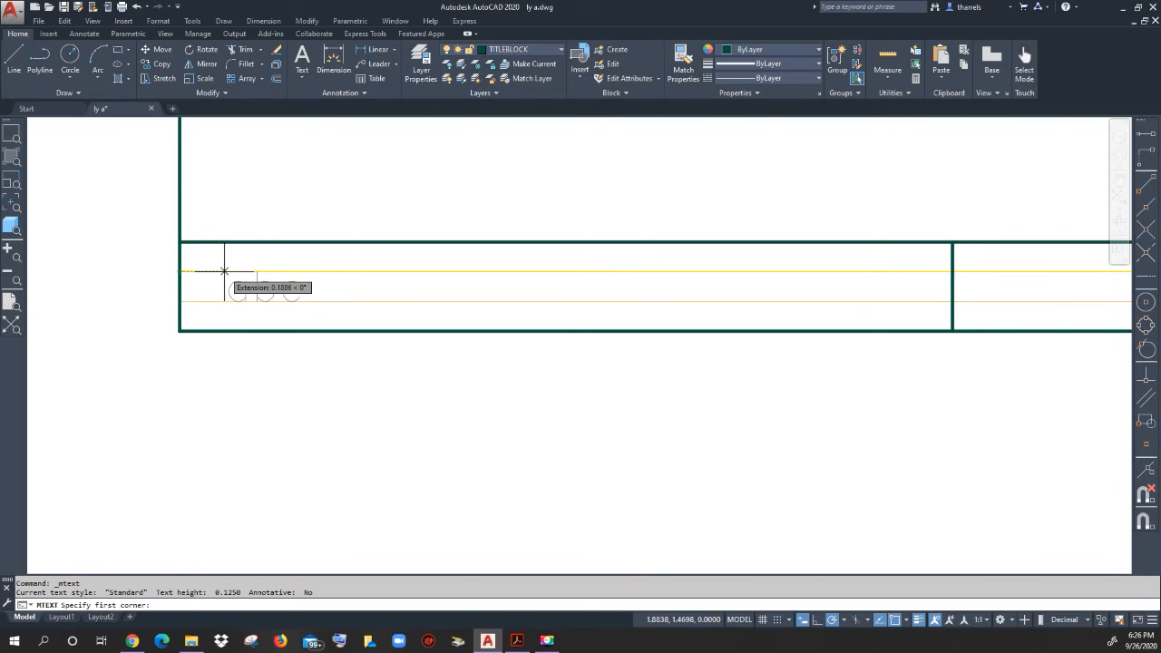
{"action": "left_click", "coordinate": [224, 270]}
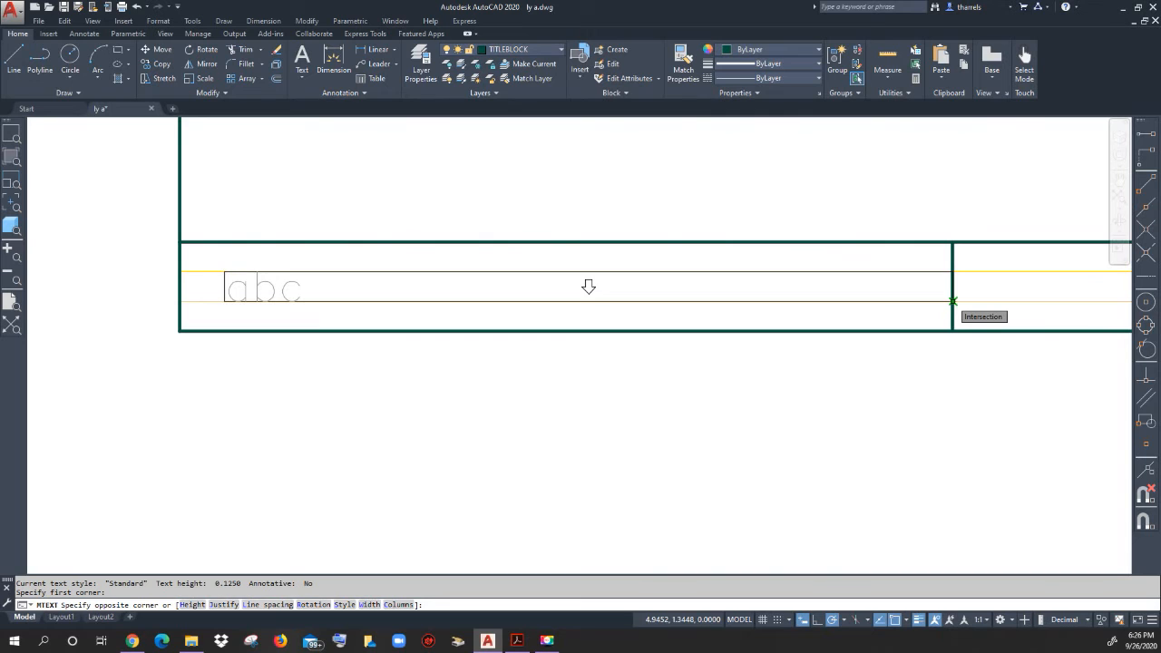
{"action": "left_click", "coordinate": [953, 301]}
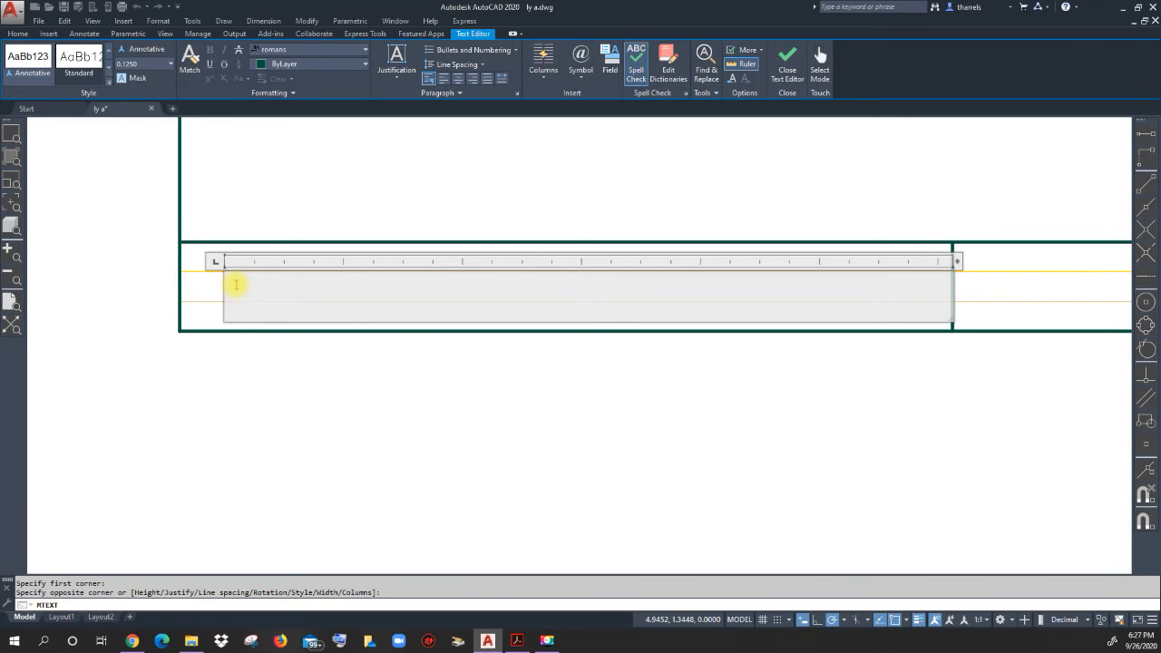
{"action": "type", "text": "TITLE"}
{"action": "left_click", "coordinate": [395, 382]}
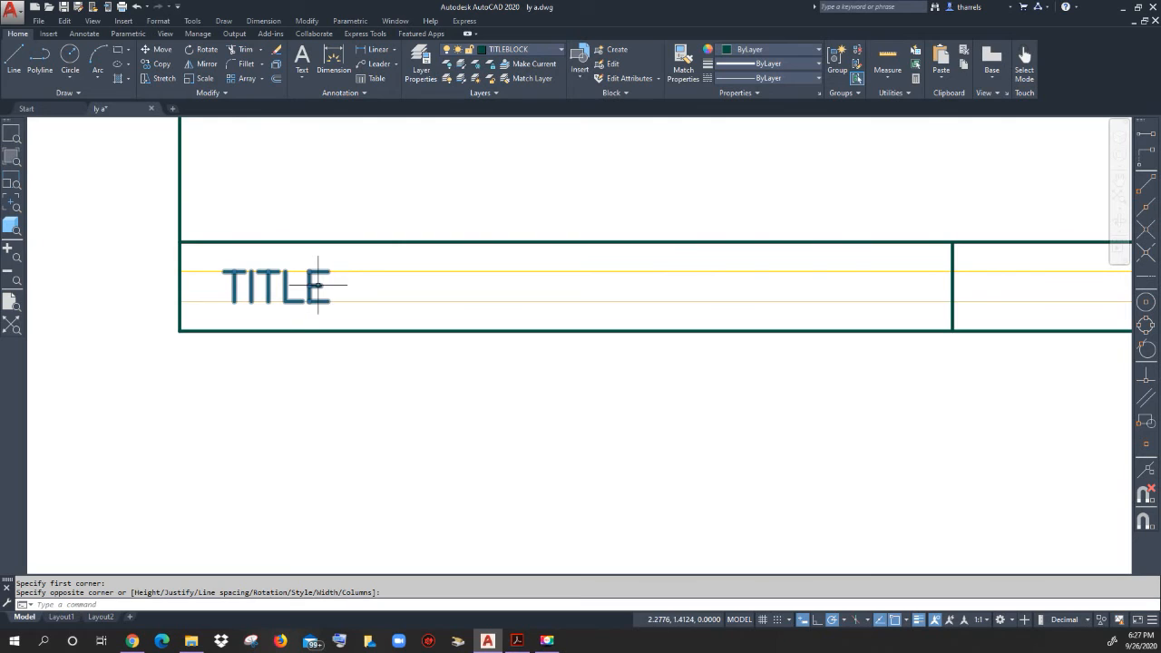
Move the "TITLE" text to the TEXT layer and clear the selection.
{"action": "left_click", "coordinate": [317, 285]}
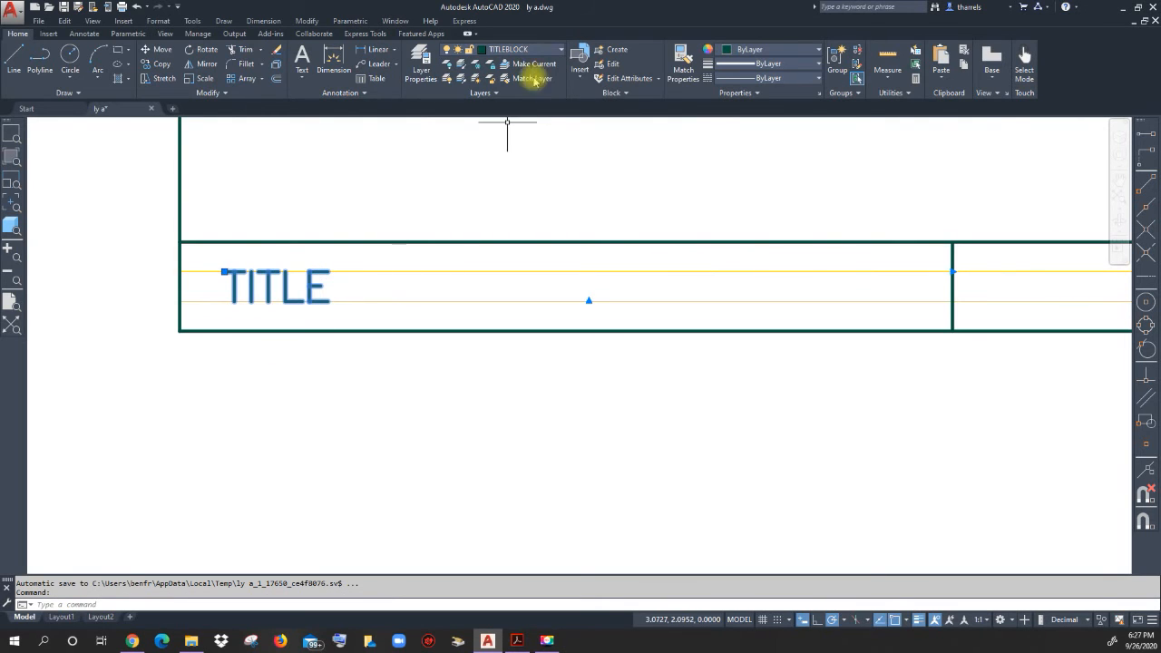
{"action": "left_click", "coordinate": [548, 53]}
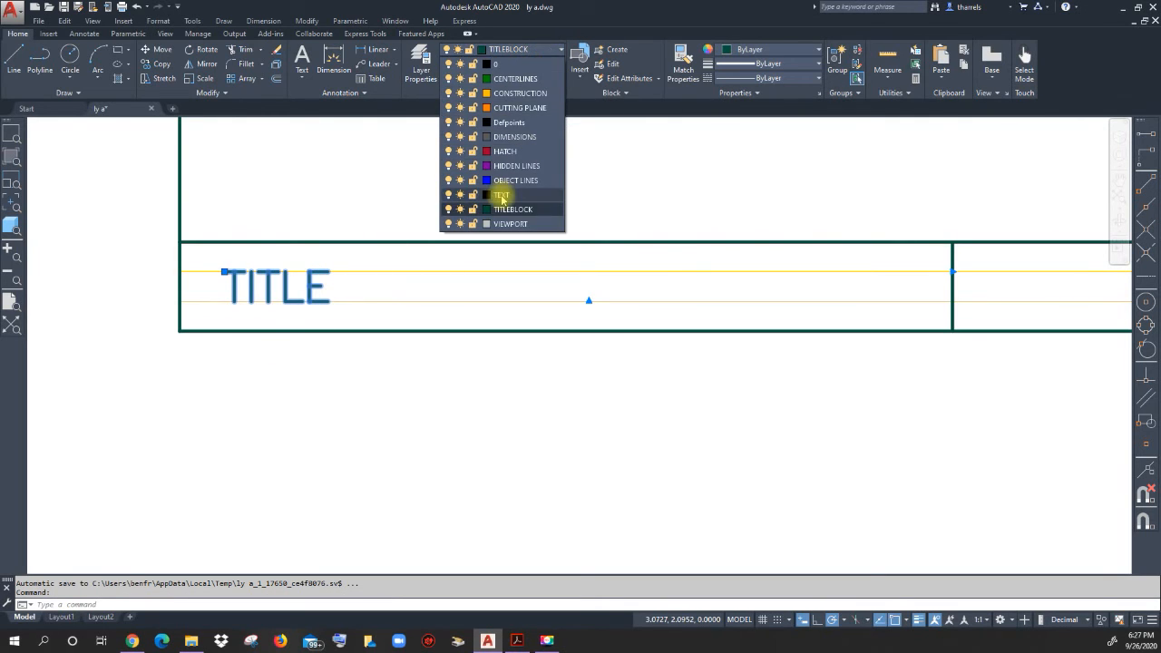
{"action": "left_click", "coordinate": [501, 195]}
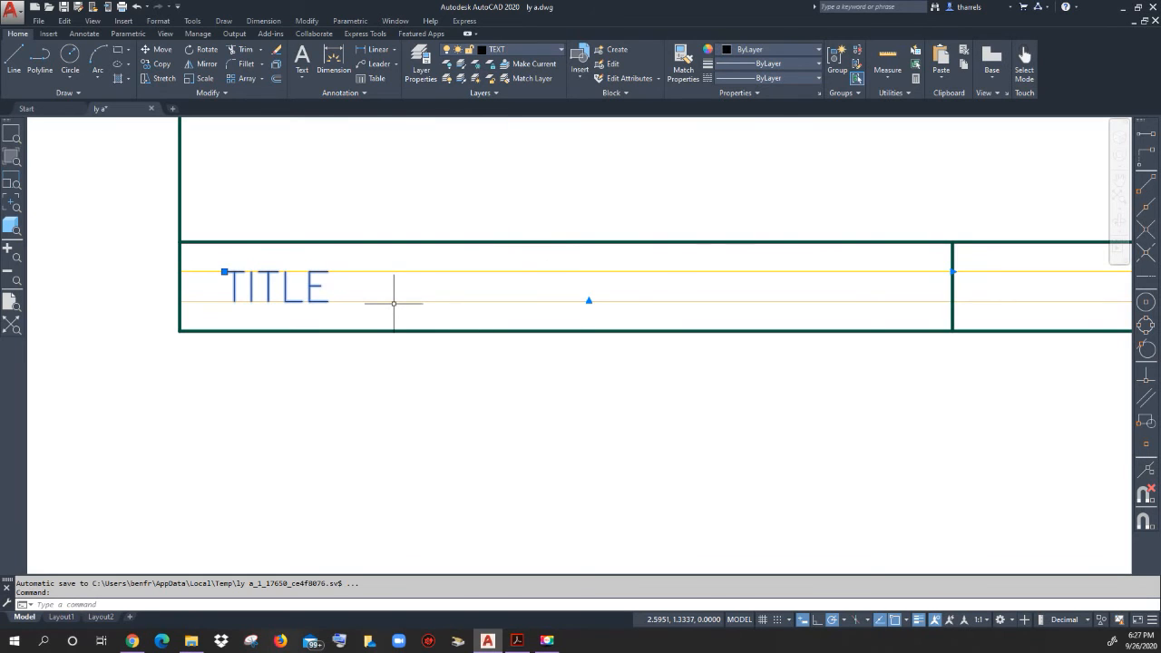
{"action": "key", "text": "Escape"}
{"action": "key", "text": "Escape"}
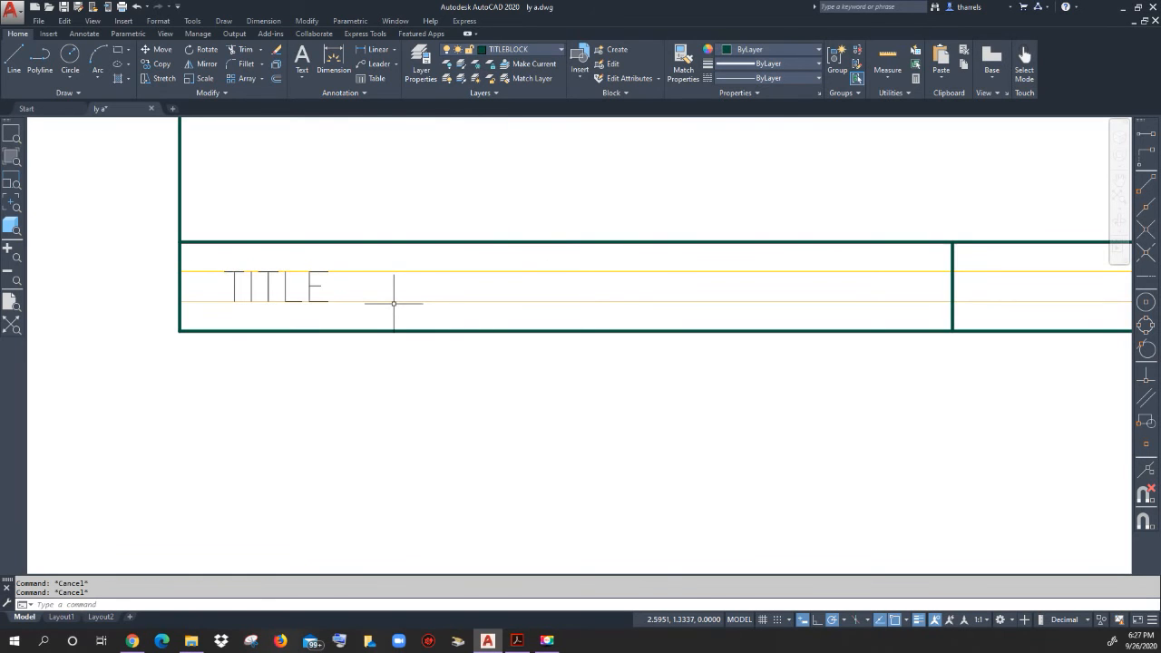
Make TEXT the current layer for the remaining title strip lettering.
{"action": "left_click", "coordinate": [560, 52]}
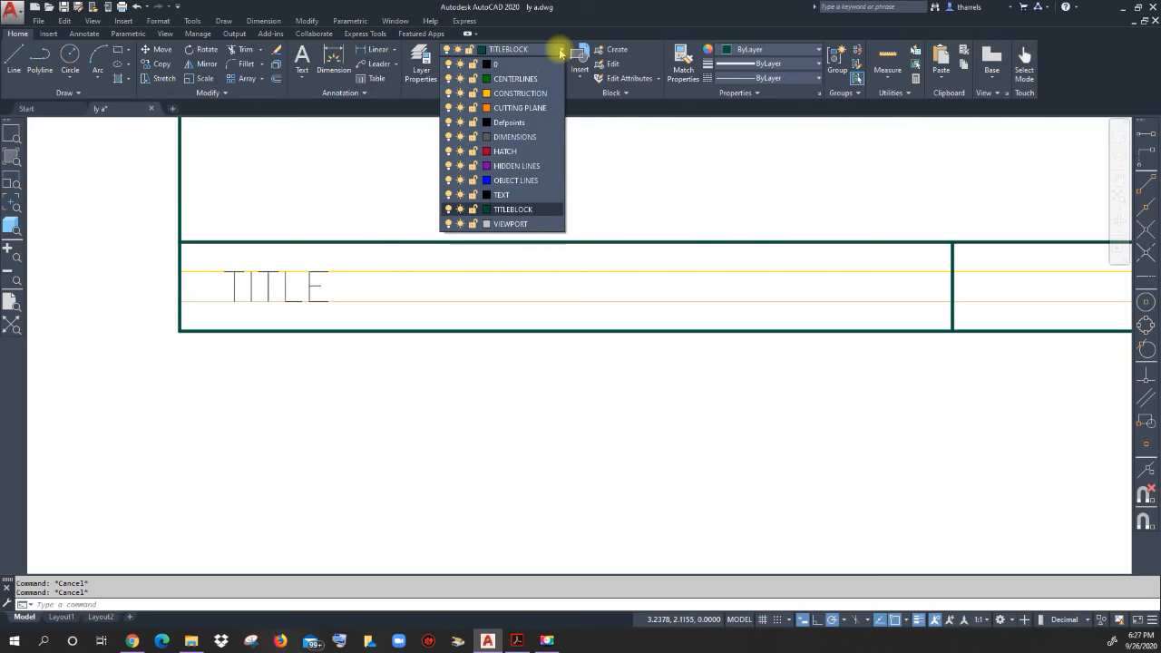
{"action": "left_click", "coordinate": [508, 195]}
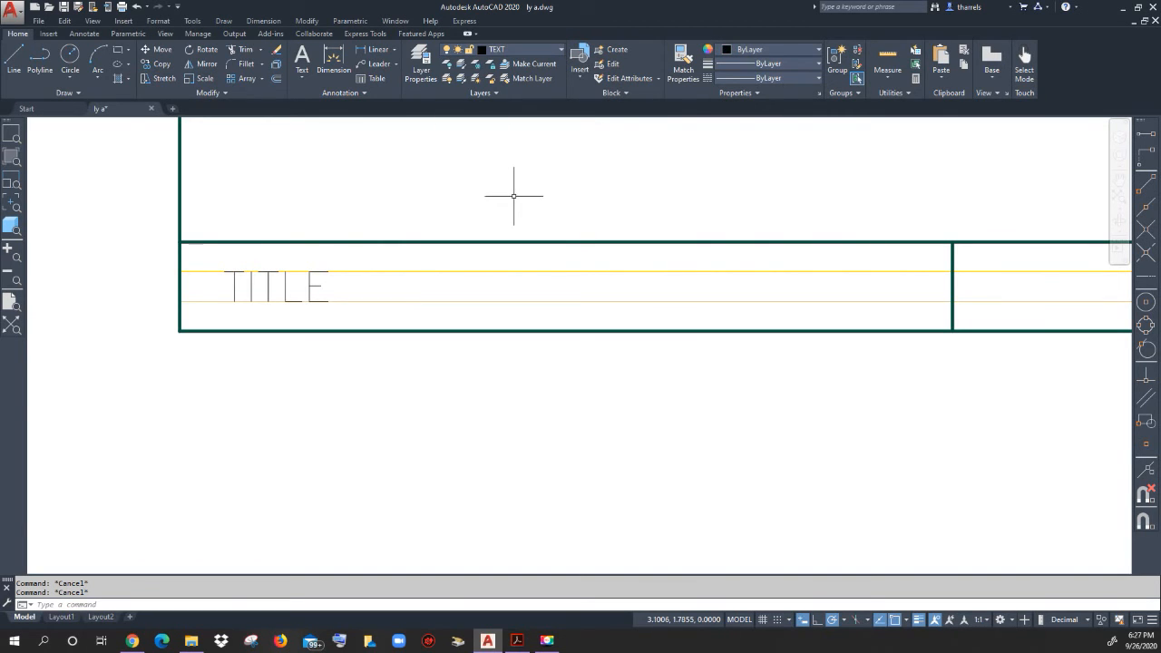
{"action": "left_click", "coordinate": [552, 299]}
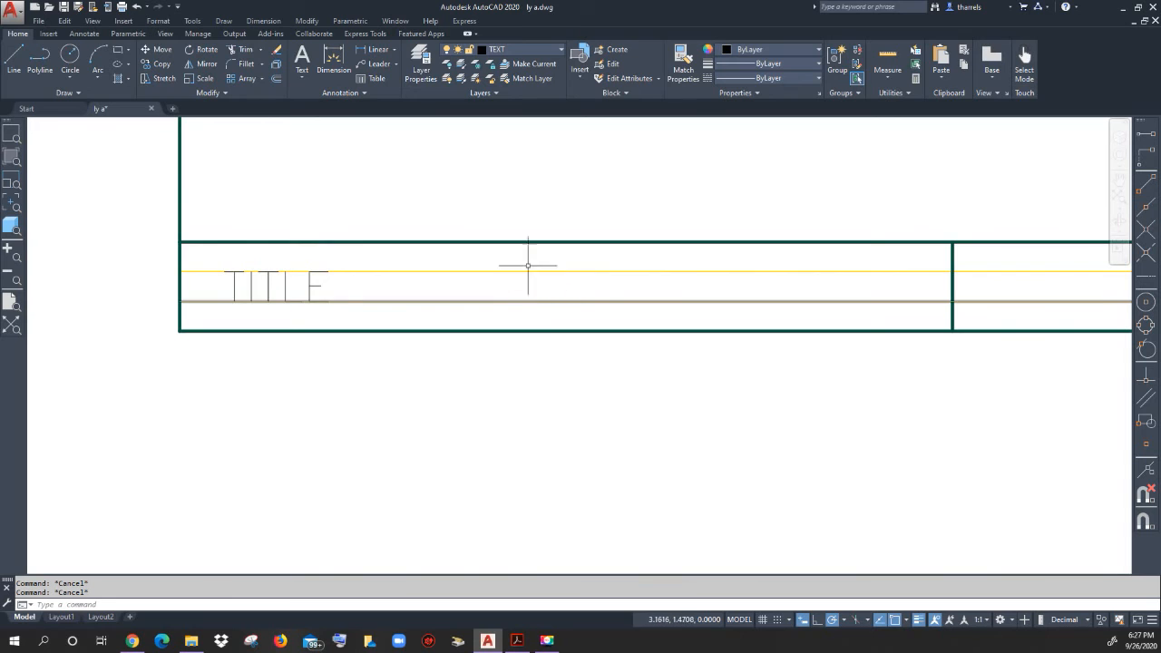
Add multiline text reading "DR. BY:" and the drafter's full name between the second cell's guide lines, starting about 0.15 from its left divider.
{"action": "scroll", "coordinate": [530, 263], "scroll_direction": "down", "scroll_amount": 2}
{"action": "middle_click_drag", "start_coordinate": [625, 321], "coordinate": [394, 312]}
{"action": "scroll", "coordinate": [622, 308], "scroll_direction": "up", "scroll_amount": 2}
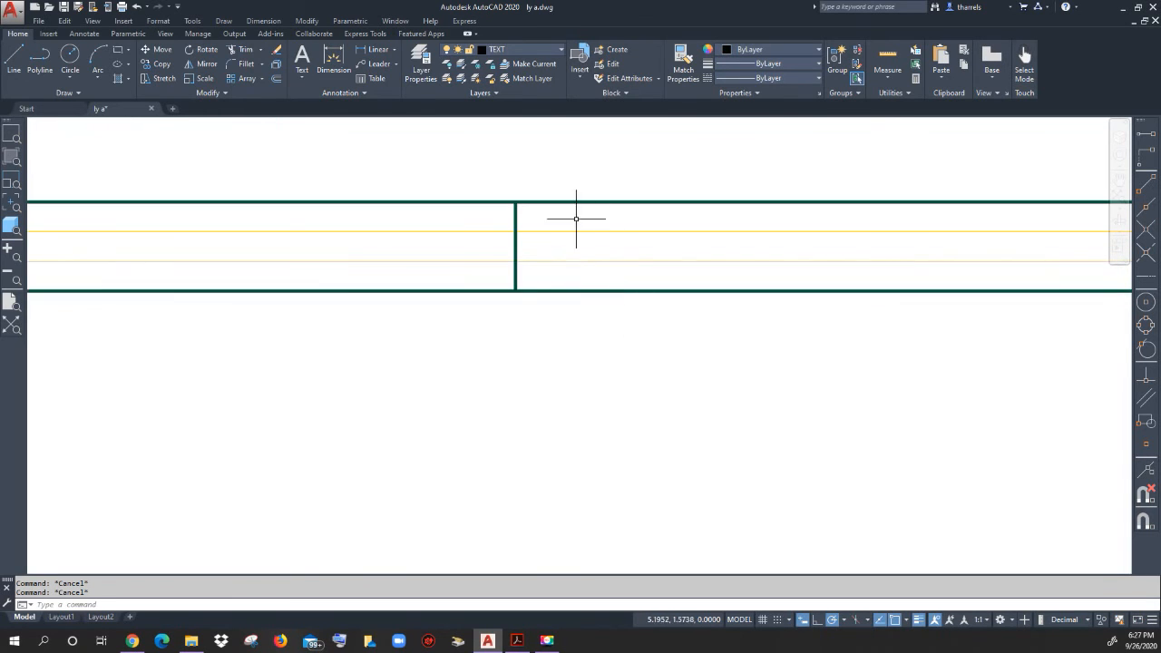
{"action": "scroll", "coordinate": [607, 267], "scroll_direction": "down", "scroll_amount": 2}
{"action": "middle_click_drag", "start_coordinate": [617, 259], "coordinate": [389, 259]}
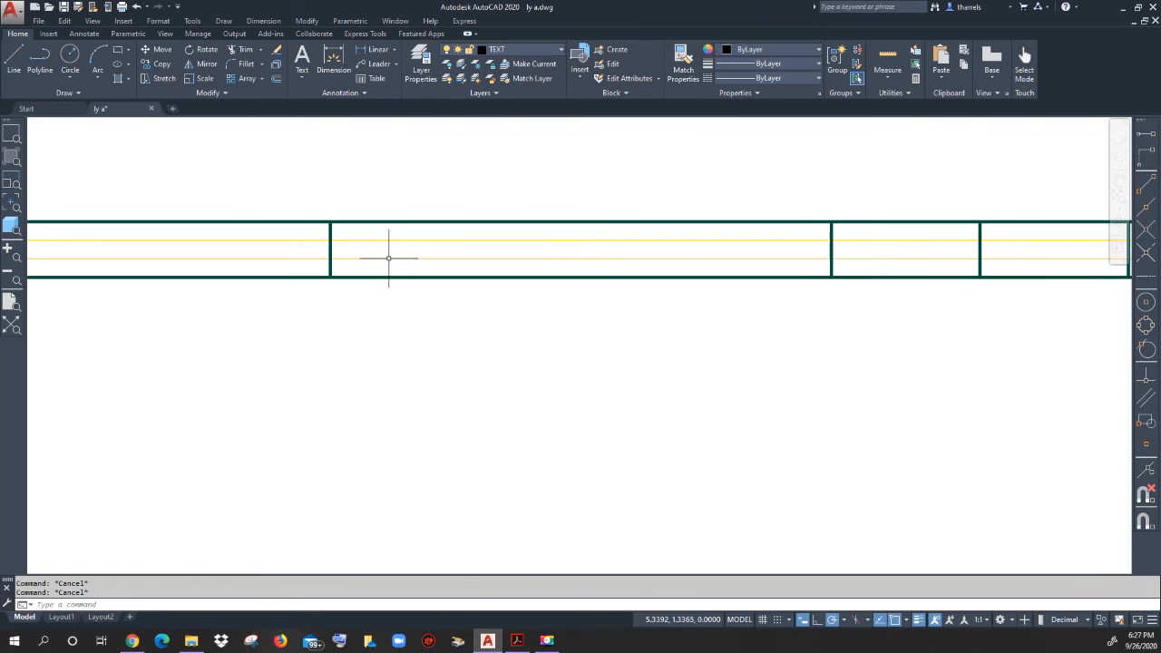
{"action": "left_click", "coordinate": [299, 69]}
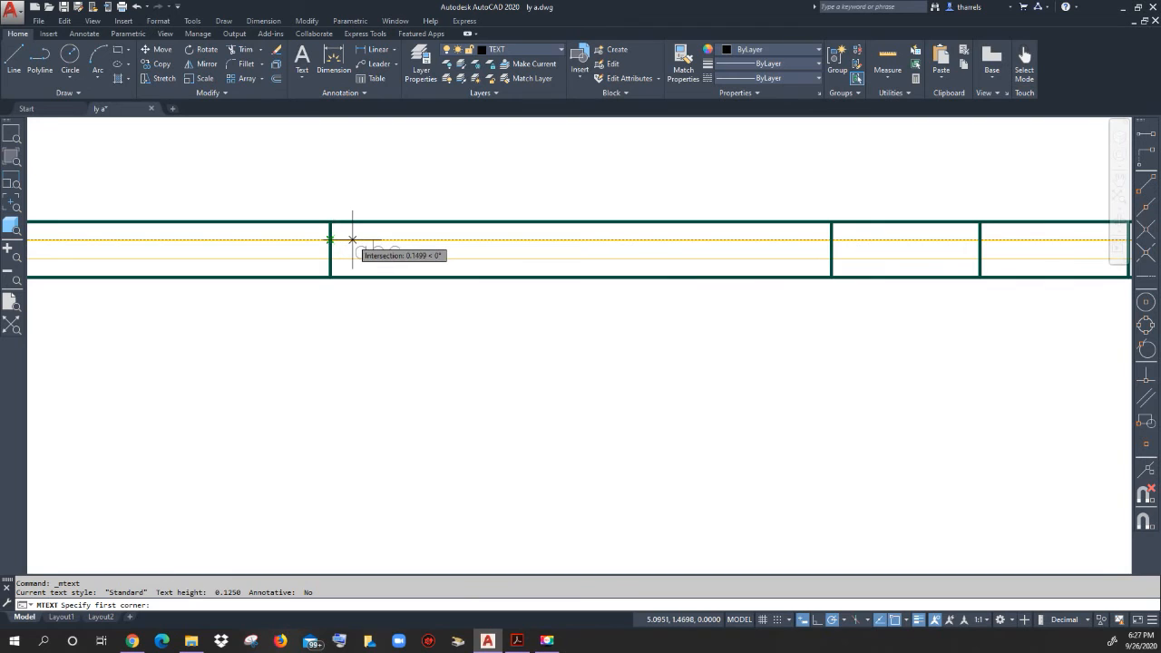
{"action": "left_click", "coordinate": [352, 240]}
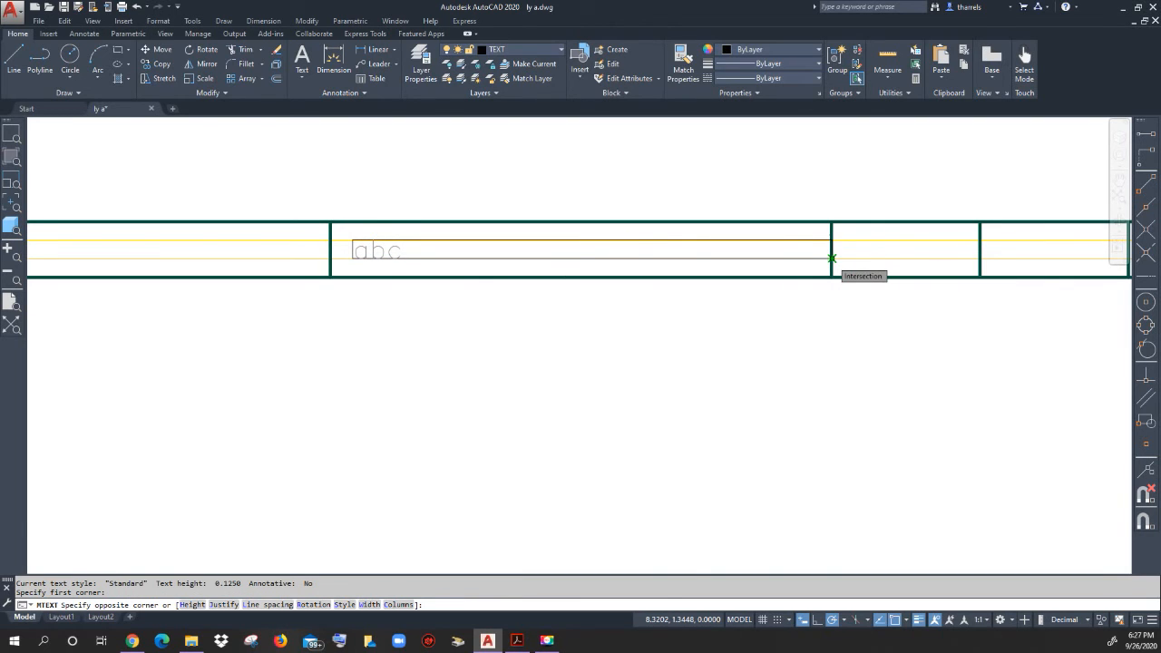
{"action": "left_click", "coordinate": [832, 259]}
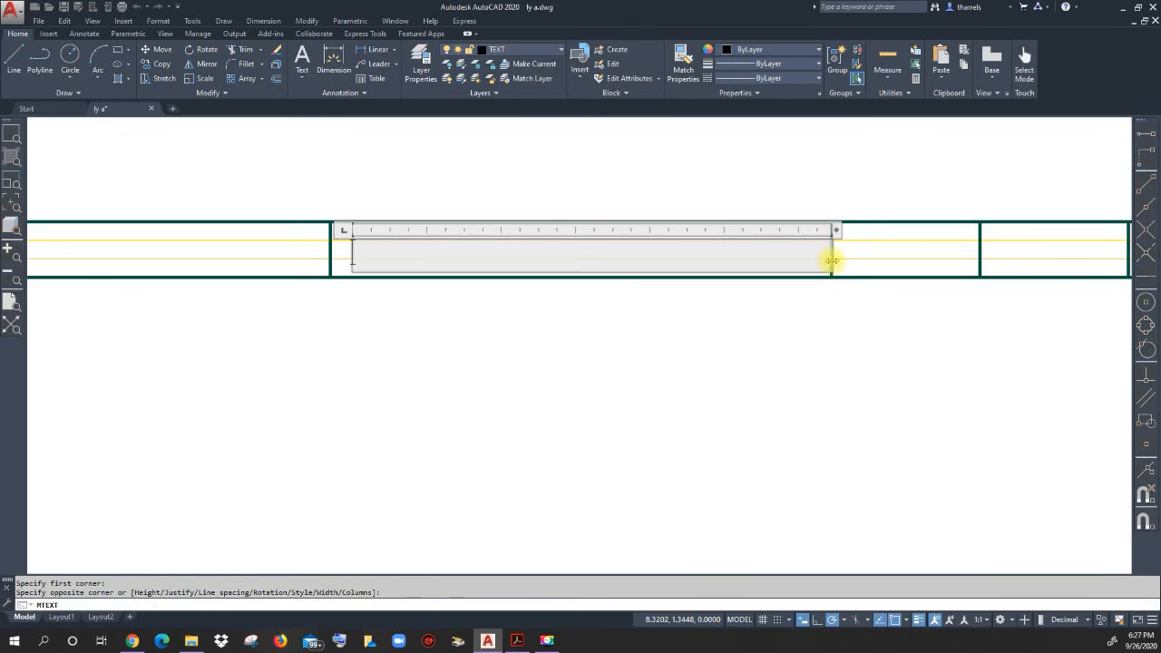
{"action": "type", "text": "DR. BY"}
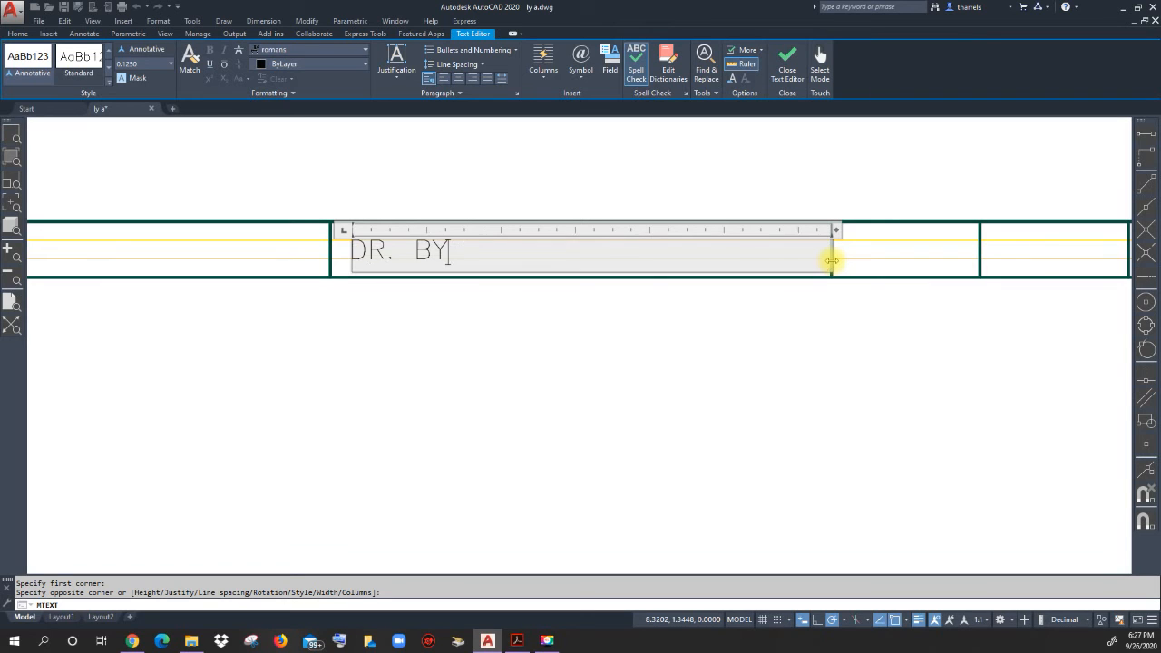
{"action": "type", "text": ": TAMMY H"}
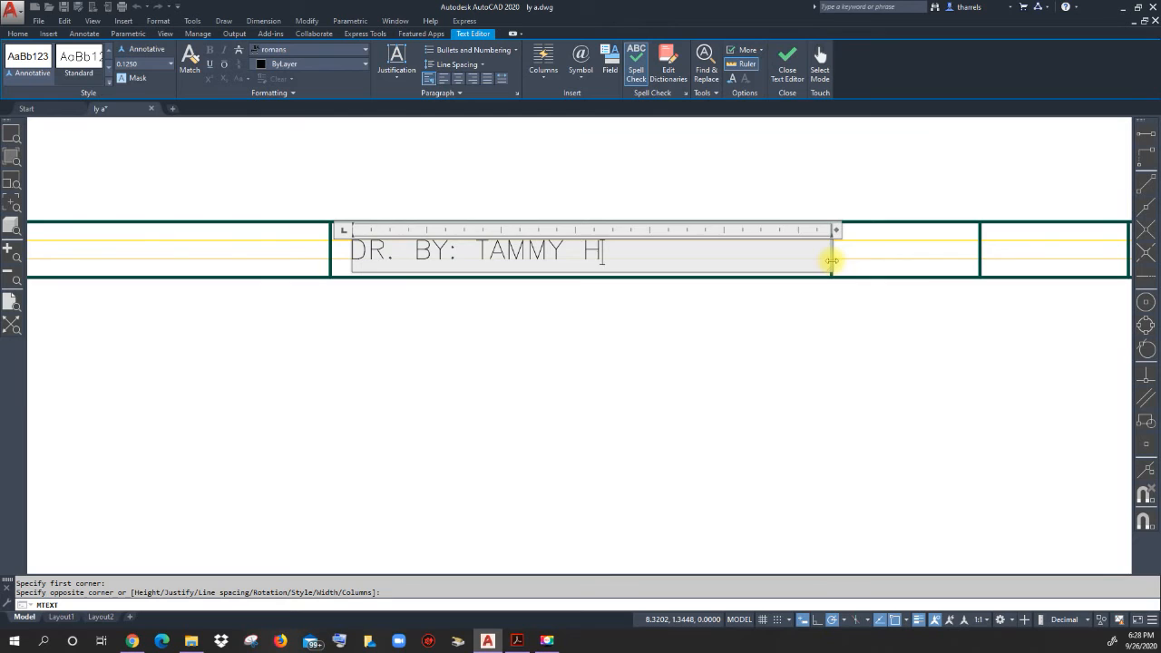
{"action": "type", "text": "ARRELSON"}
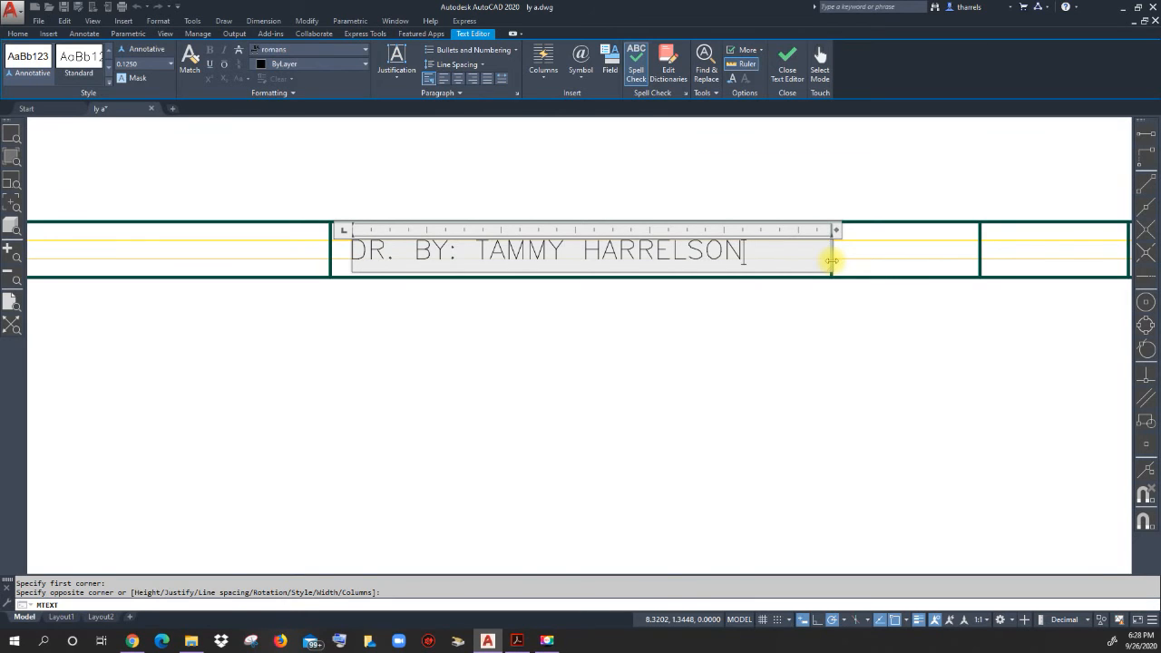
{"action": "left_click", "coordinate": [827, 326]}
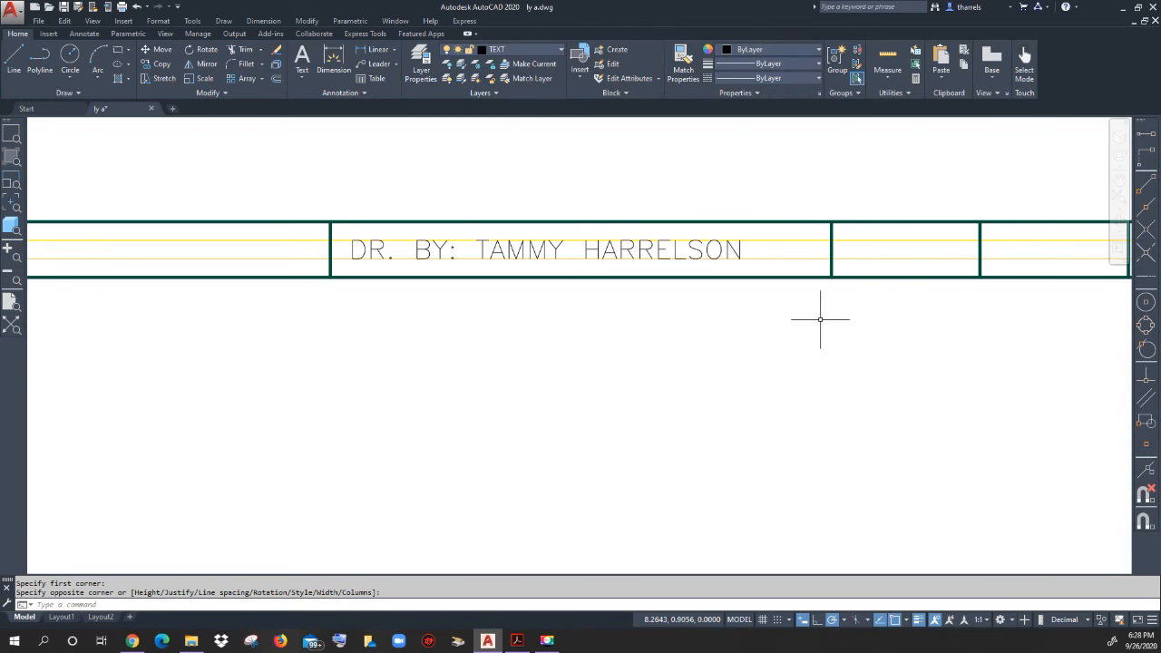
Add the multiline text "1 TO 1" between the guide lines of the third title strip cell, just inside its left divider.
{"action": "mouse_move", "coordinate": [894, 336]}
{"action": "middle_mouse_down"}
{"action": "mouse_move", "coordinate": [767, 319]}
{"action": "mouse_move", "coordinate": [495, 332]}
{"action": "middle_mouse_up"}
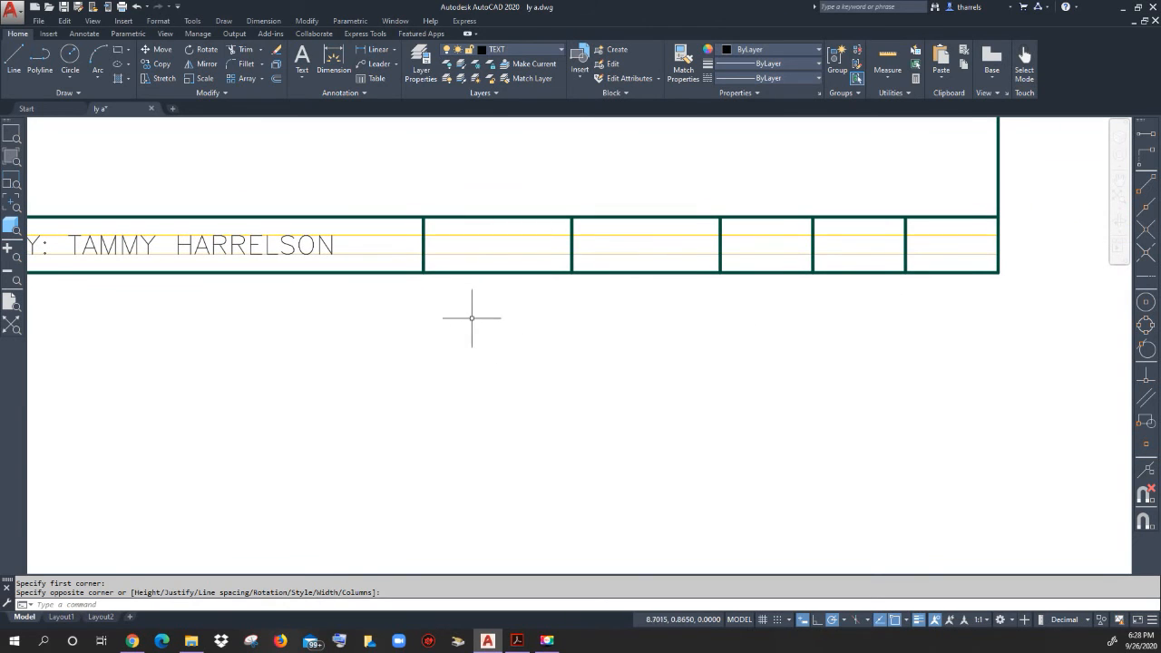
{"action": "left_click", "coordinate": [301, 60]}
{"action": "left_click", "coordinate": [436, 235]}
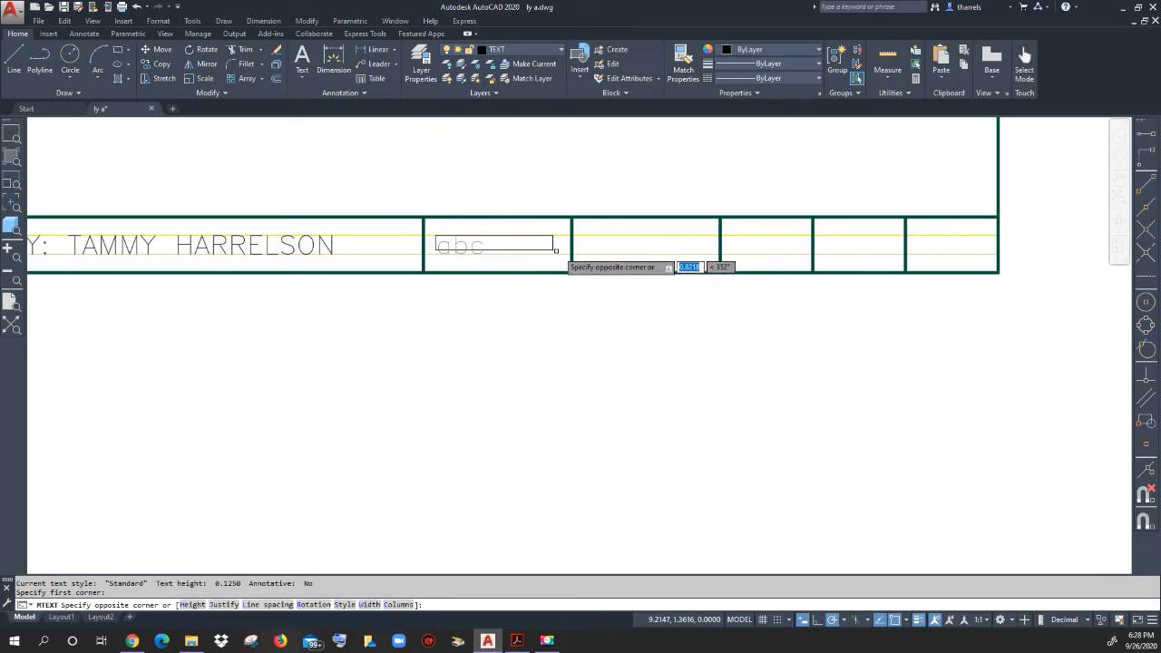
{"action": "left_click", "coordinate": [571, 254]}
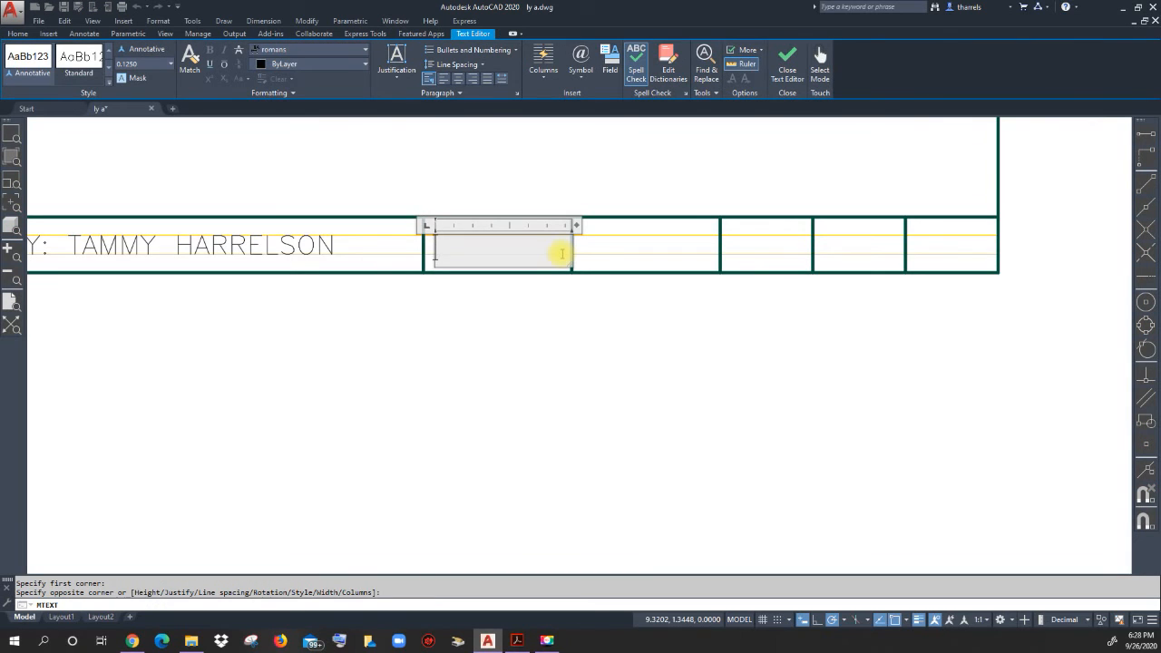
{"action": "type", "text": "1 TO 1"}
{"action": "left_click", "coordinate": [514, 336]}
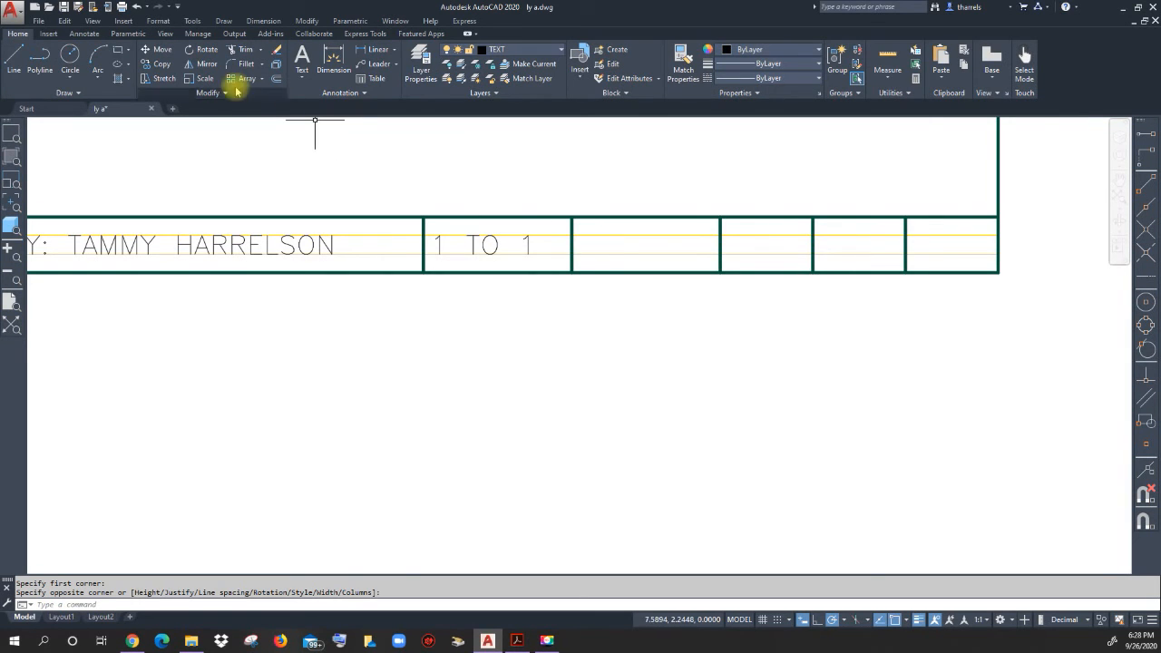
Add multiline text between the fourth cell's guide lines containing a Date field from the Date & Time category in M.d.yyyy format.
{"action": "left_click", "coordinate": [302, 55]}
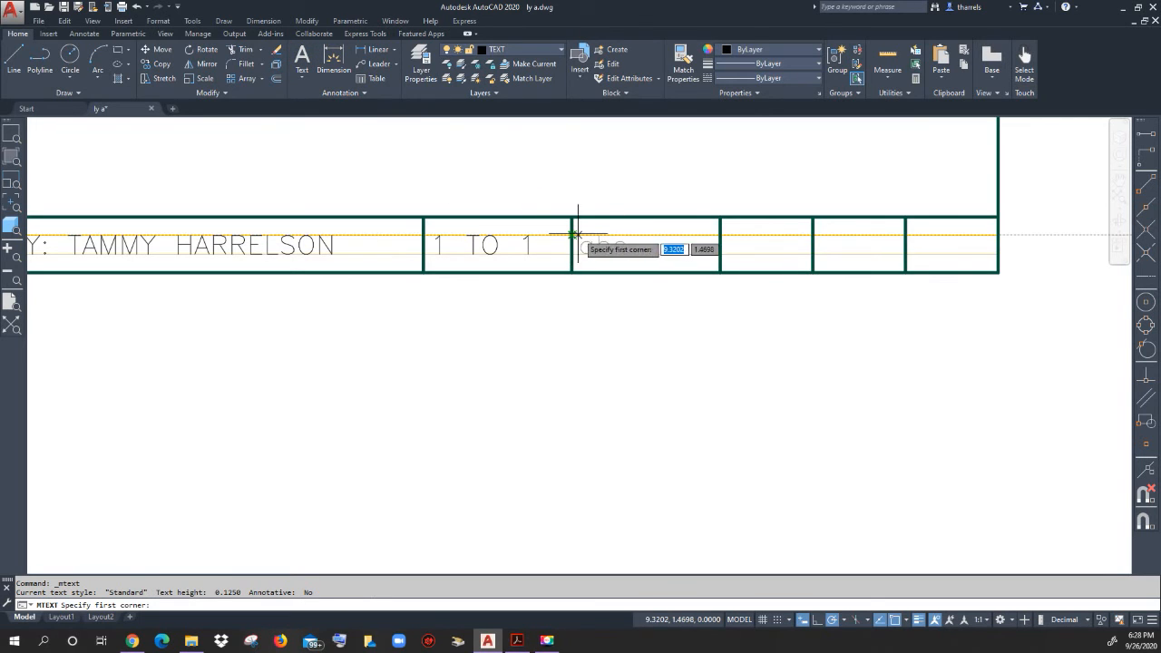
{"action": "left_click", "coordinate": [577, 234]}
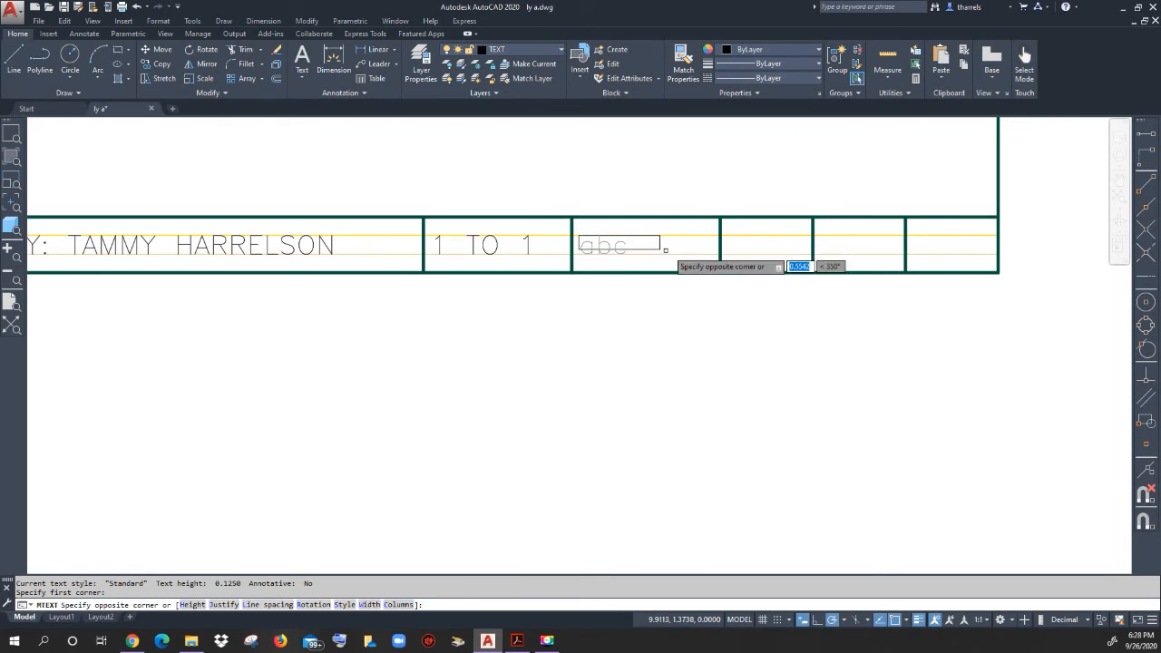
{"action": "left_click", "coordinate": [720, 254]}
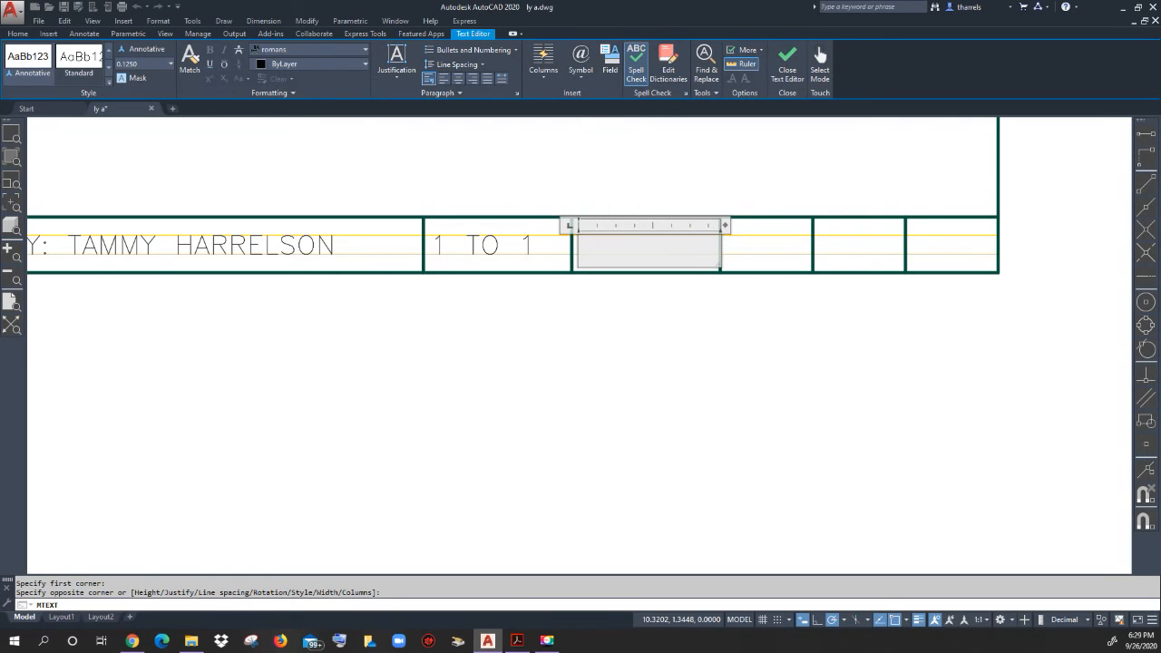
{"action": "left_click", "coordinate": [612, 62]}
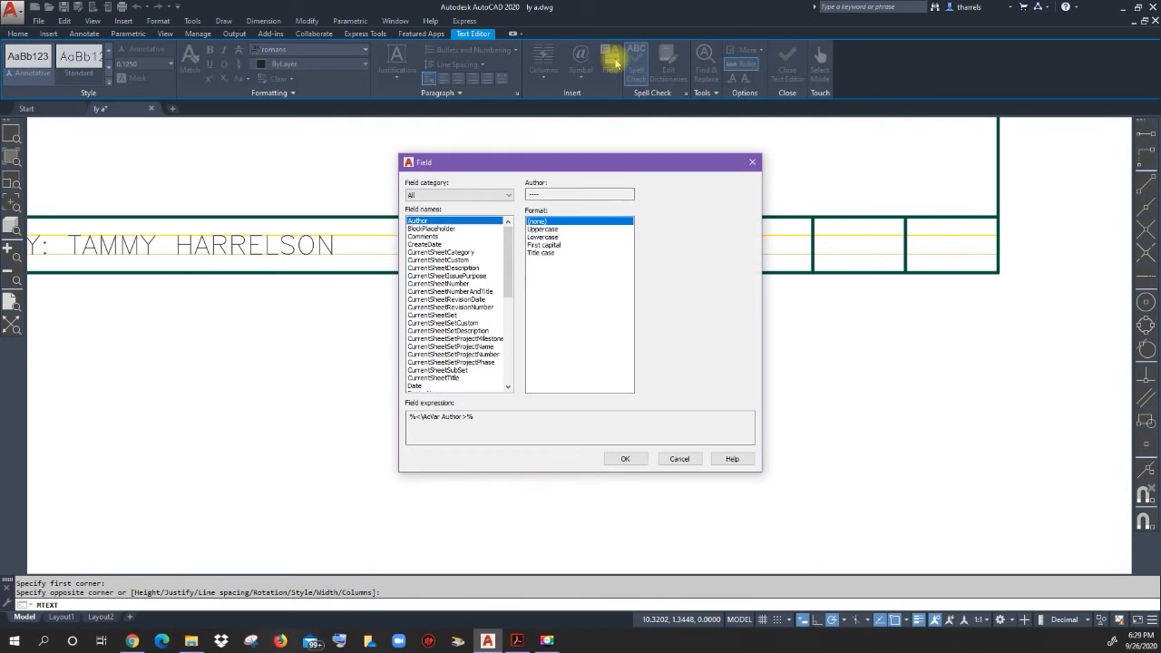
{"action": "left_click", "coordinate": [508, 195]}
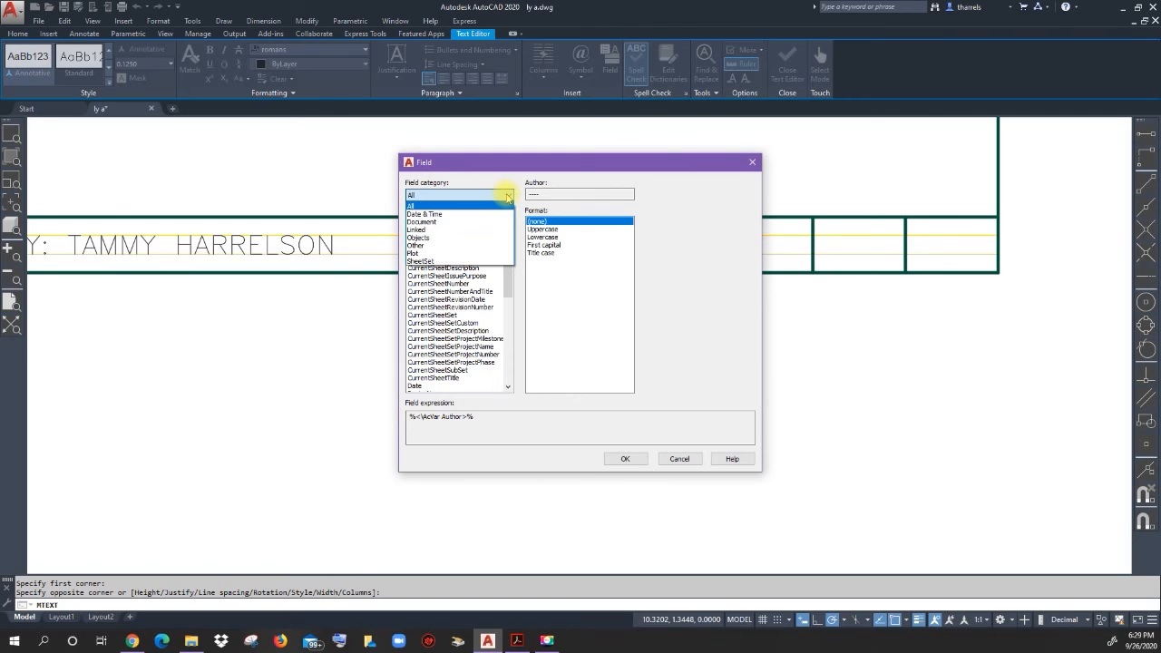
{"action": "left_click", "coordinate": [446, 217]}
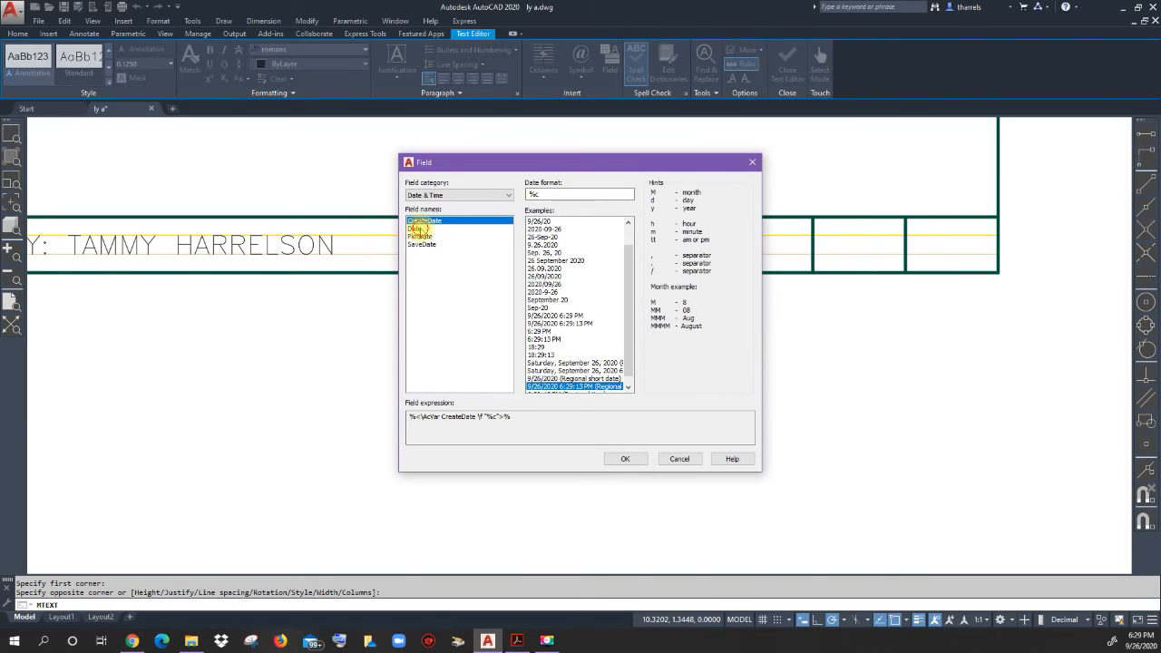
{"action": "left_click", "coordinate": [418, 228]}
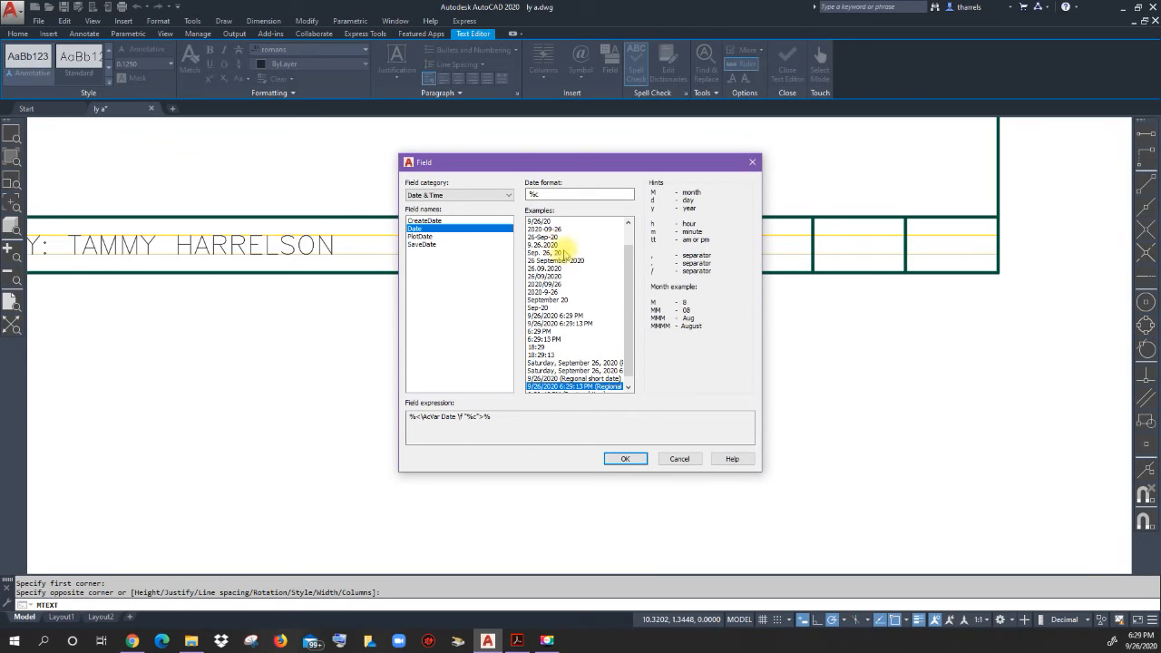
{"action": "left_click", "coordinate": [544, 245]}
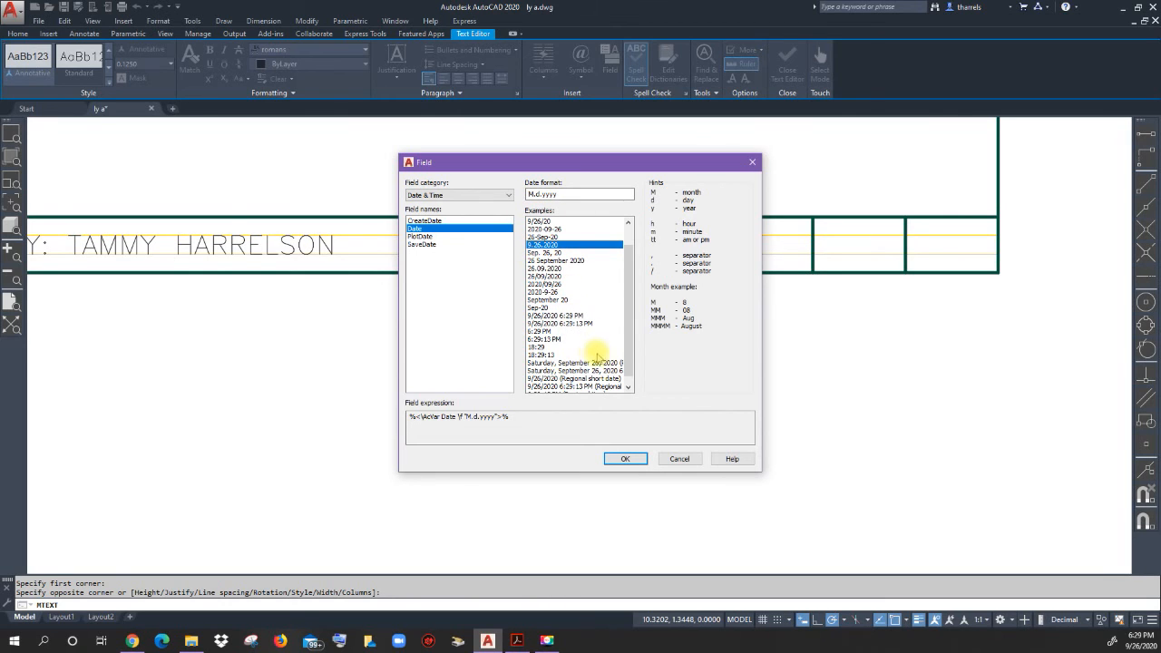
{"action": "left_click", "coordinate": [624, 459]}
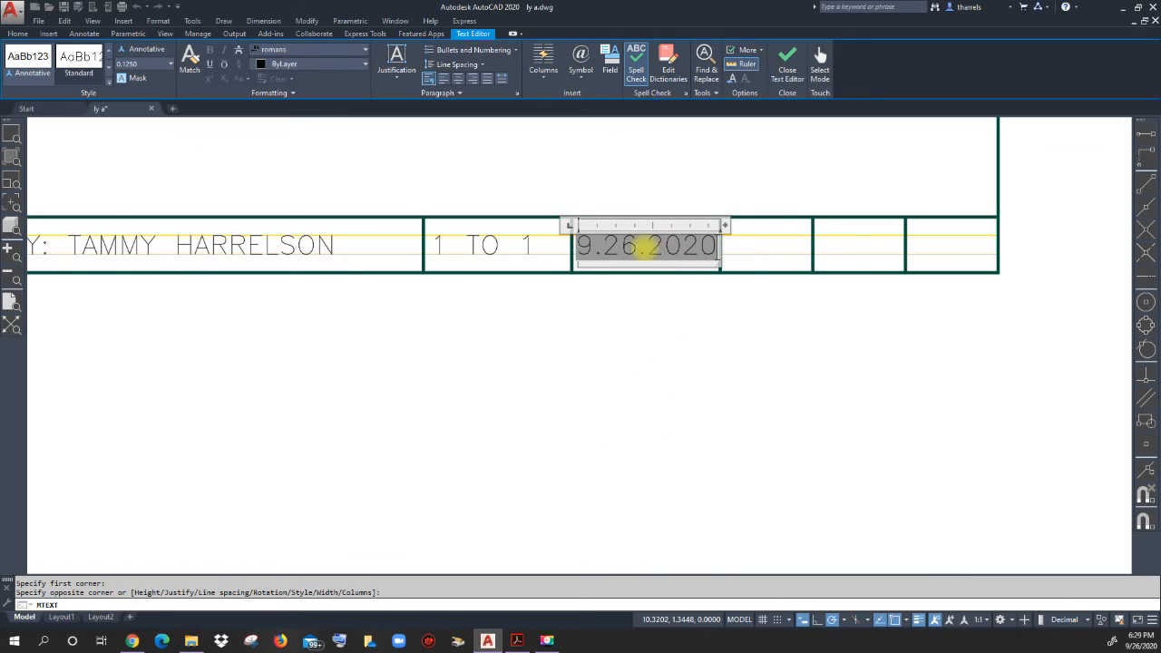
{"action": "left_click", "coordinate": [666, 355]}
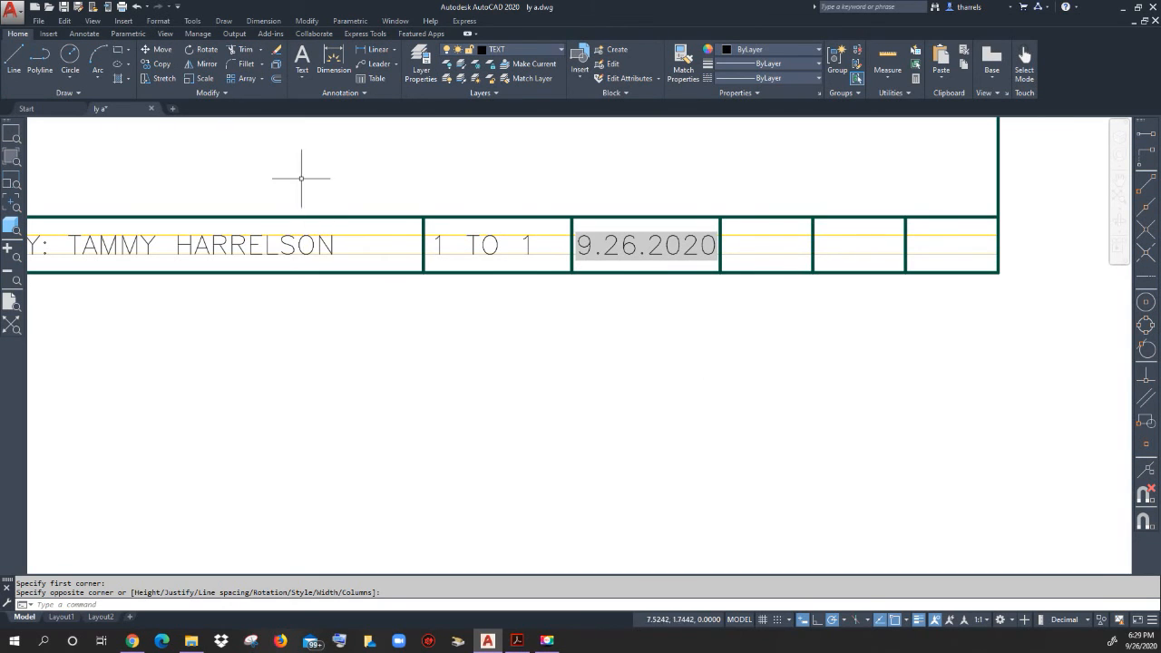
Add the multiline text "BLK4" between the guide lines of the fifth title strip cell, just inside its left divider.
{"action": "left_click", "coordinate": [302, 65]}
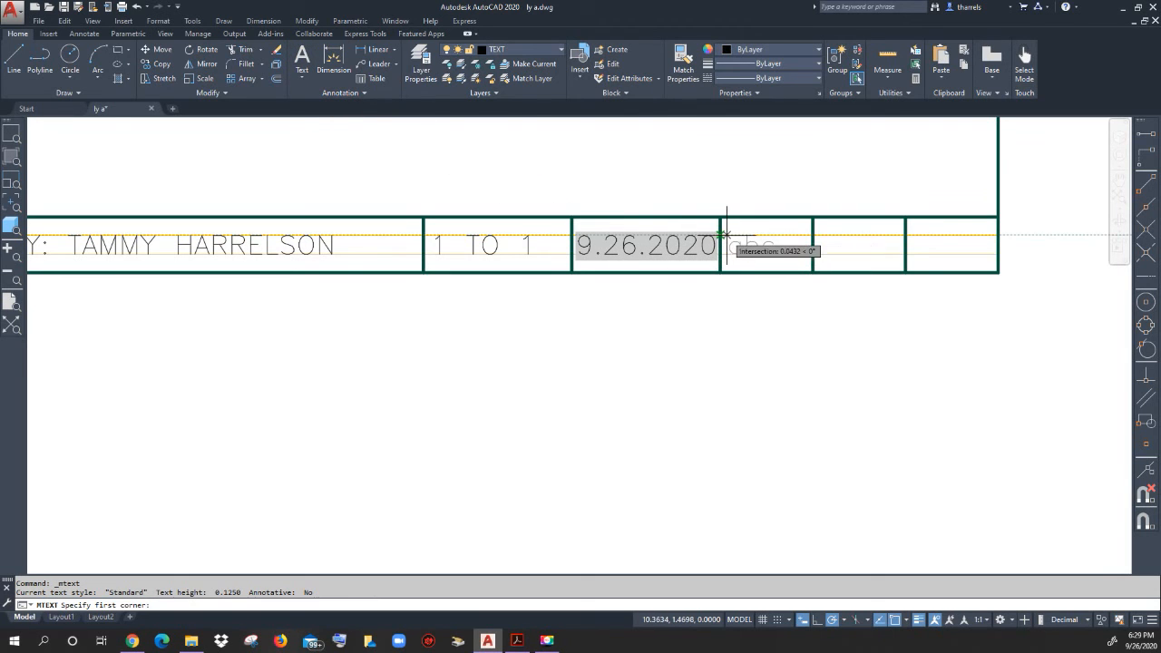
{"action": "left_click", "coordinate": [728, 234]}
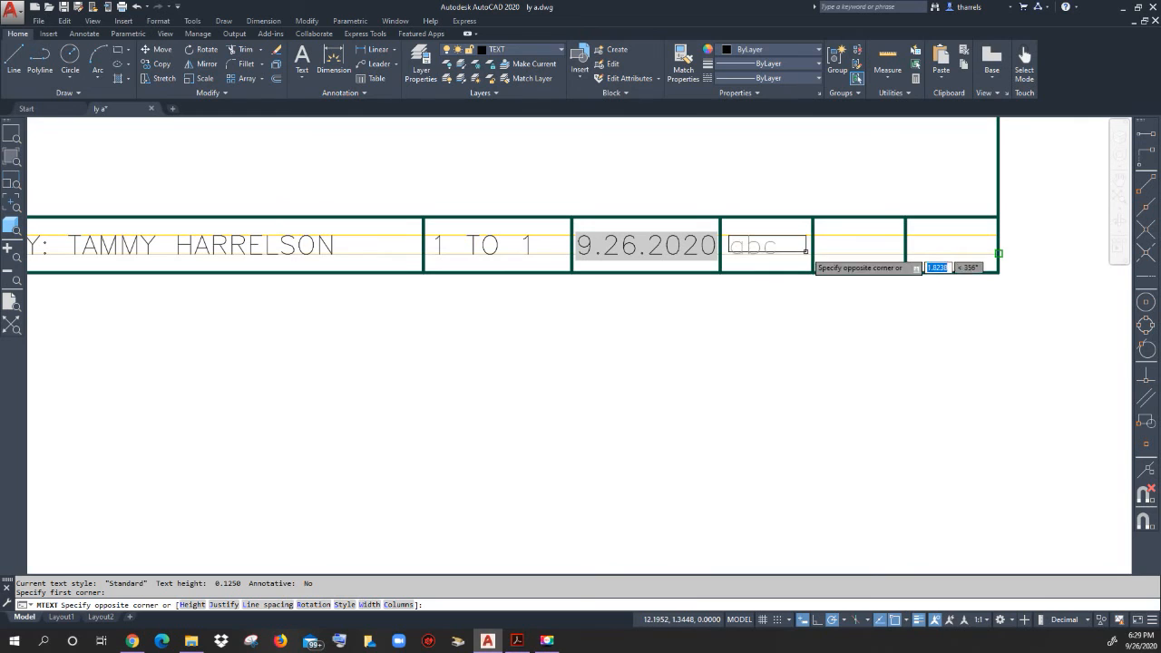
{"action": "left_click", "coordinate": [813, 253]}
{"action": "left_click", "coordinate": [813, 253]}
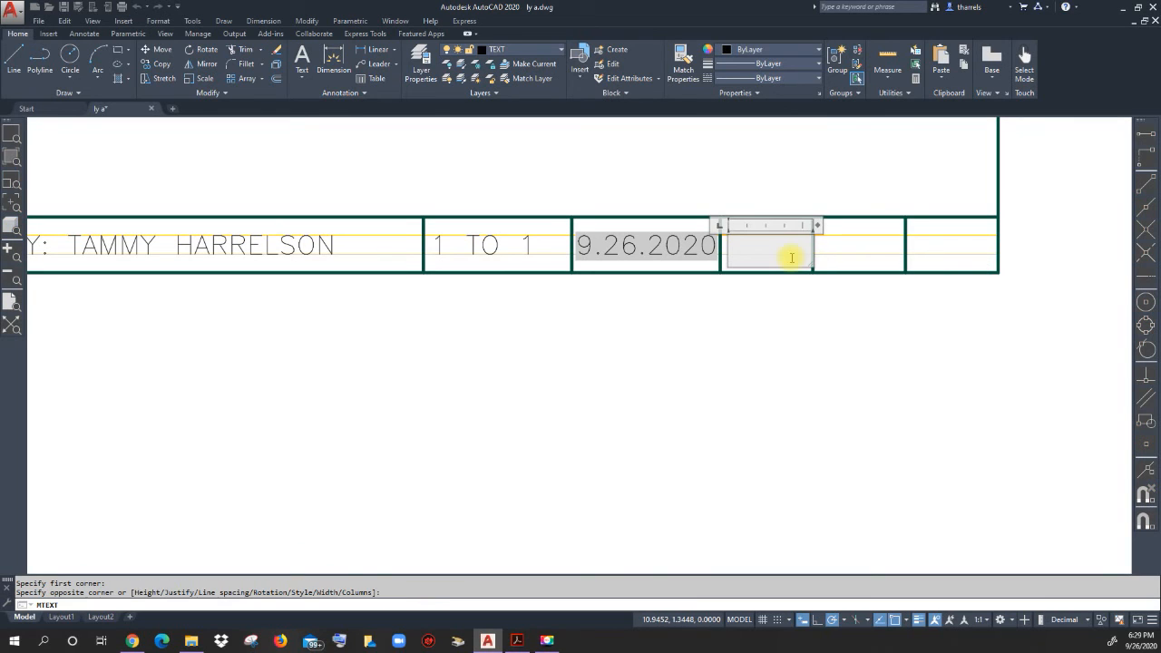
{"action": "type", "text": "BLK4"}
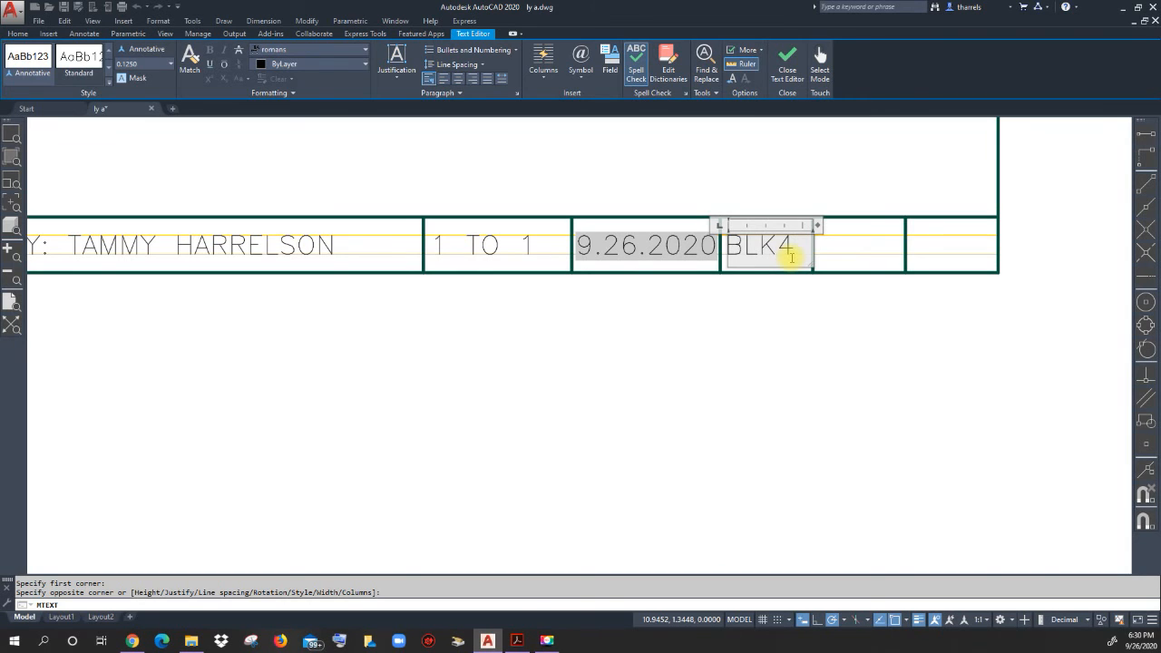
{"action": "left_click", "coordinate": [786, 292]}
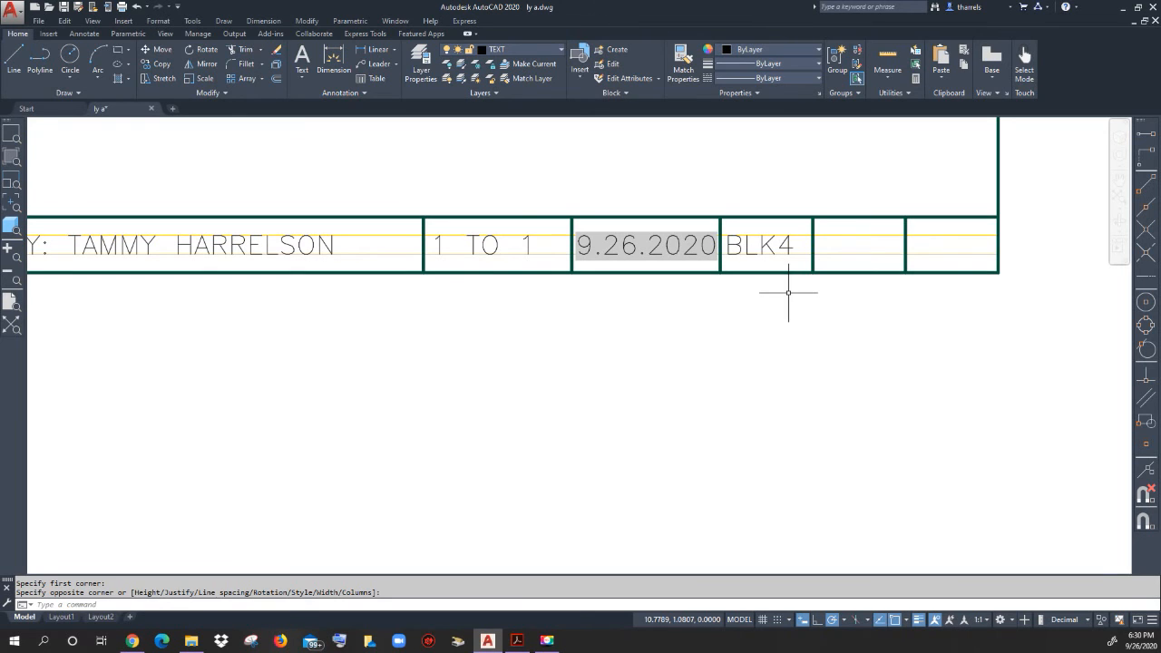
Add the multiline text "30" between the guide lines of the sixth title strip cell.
{"action": "left_click", "coordinate": [302, 60]}
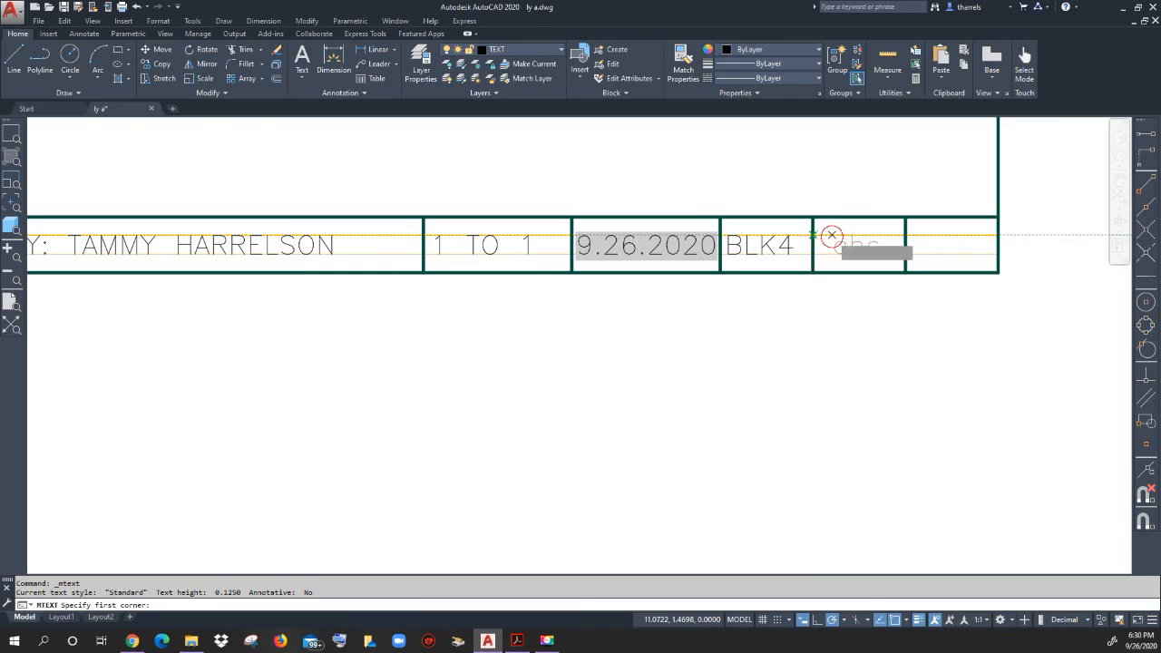
{"action": "left_click", "coordinate": [831, 234]}
{"action": "left_click", "coordinate": [904, 254]}
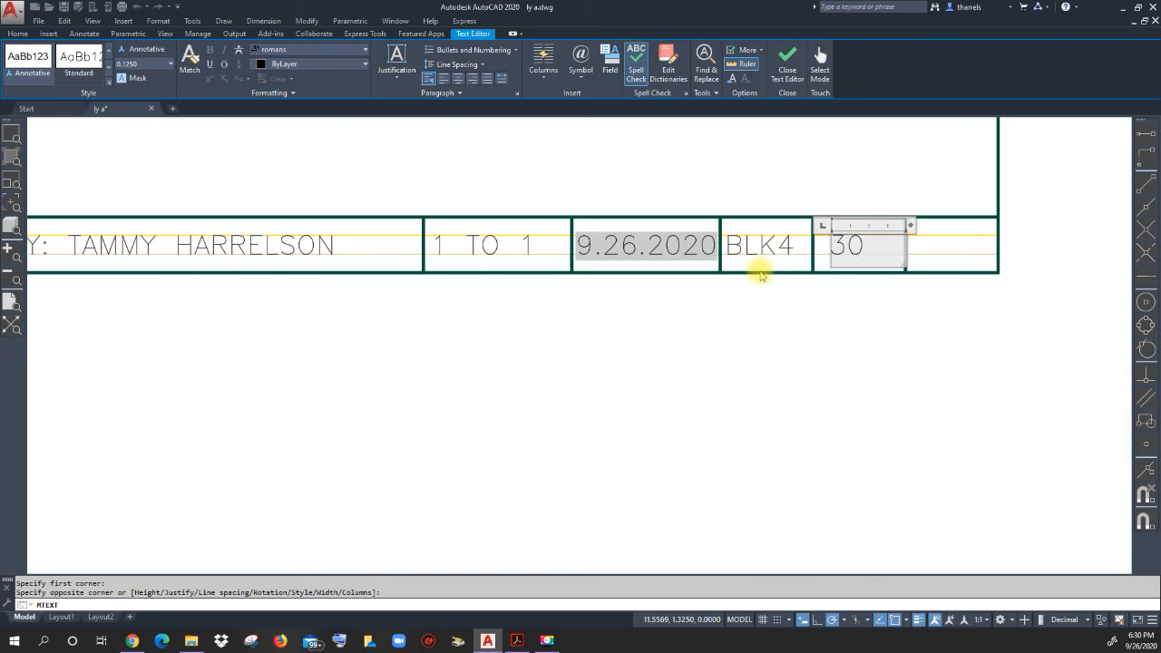
{"action": "left_click", "coordinate": [790, 329]}
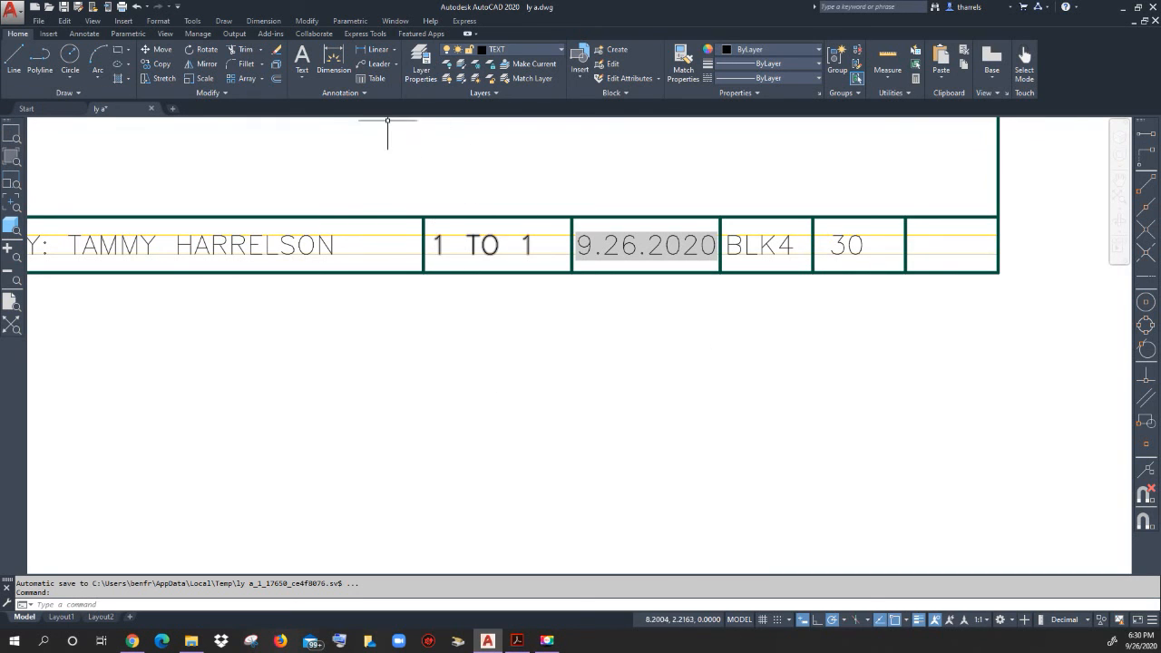
Add multiline text between the last cell's guide lines containing a Document Filename field in Uppercase, filename only, without the file extension.
{"action": "left_click", "coordinate": [306, 58]}
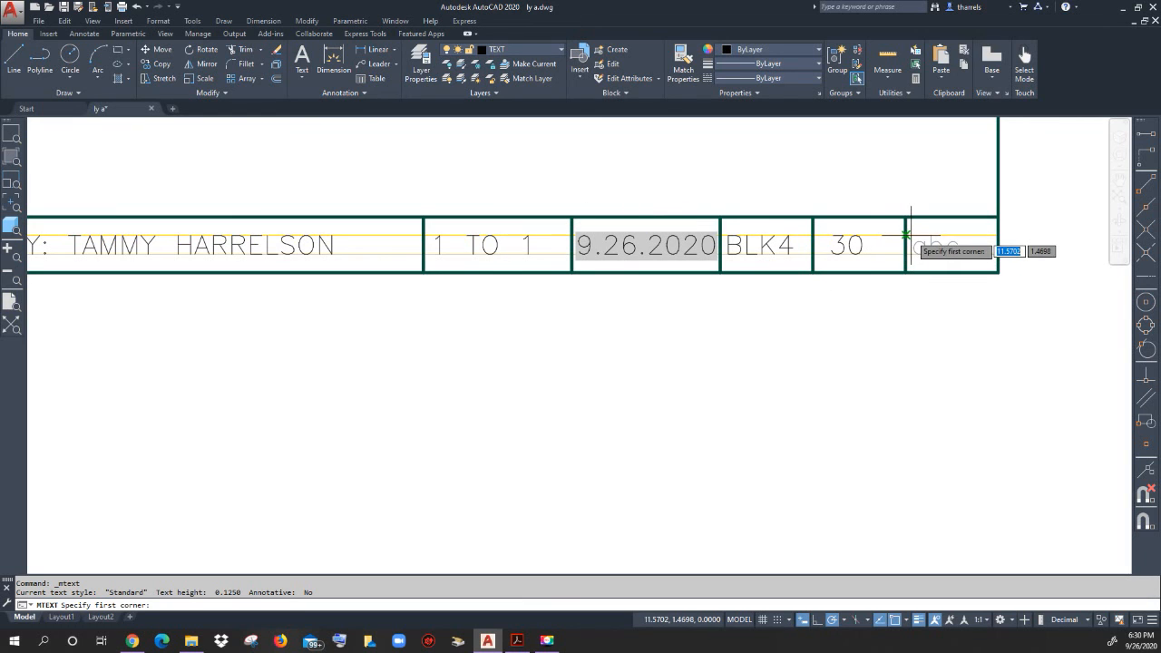
{"action": "scroll", "coordinate": [909, 234], "scroll_direction": "up", "scroll_amount": 2}
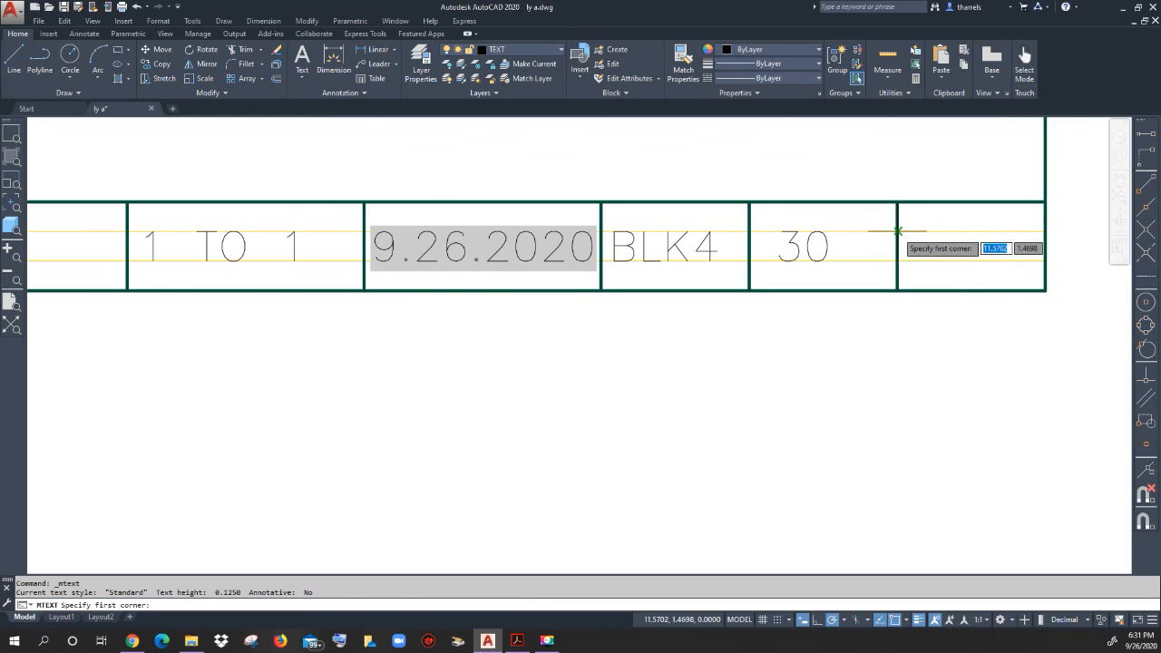
{"action": "left_click", "coordinate": [898, 232]}
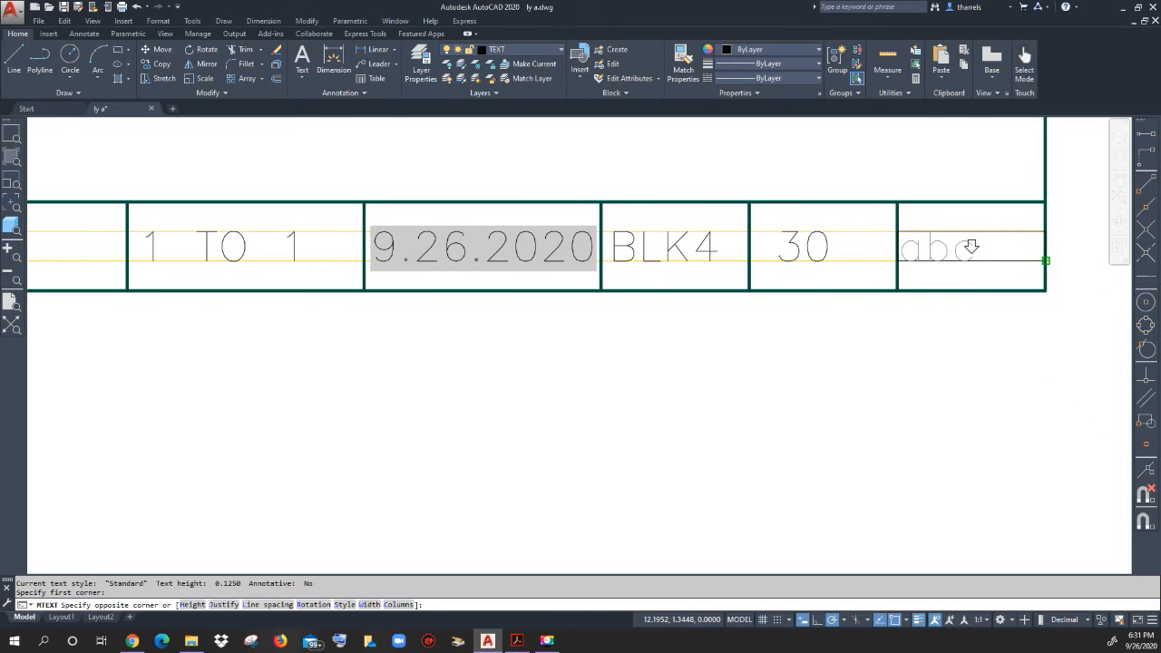
{"action": "left_click", "coordinate": [970, 246]}
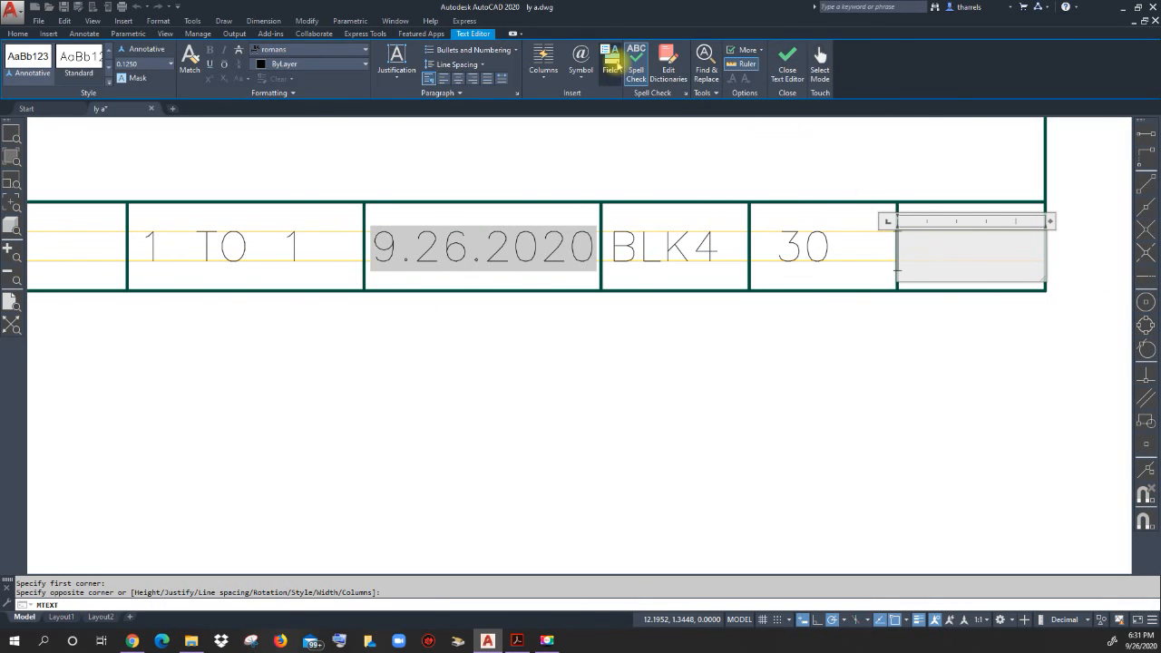
{"action": "left_click", "coordinate": [610, 63]}
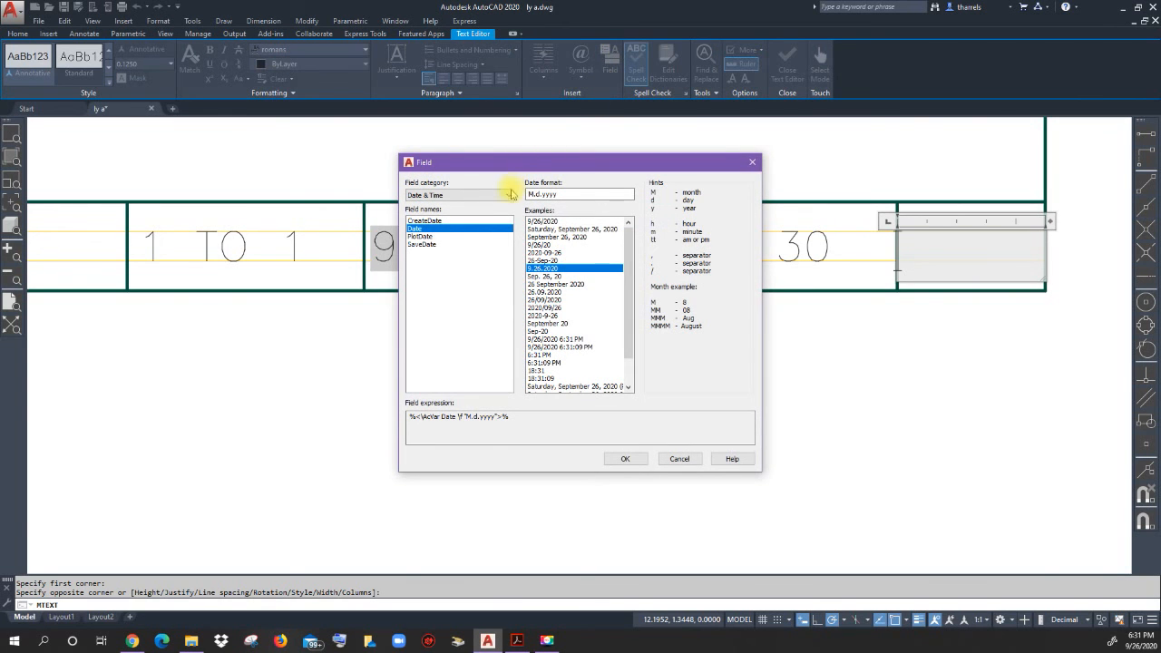
{"action": "left_click", "coordinate": [509, 196]}
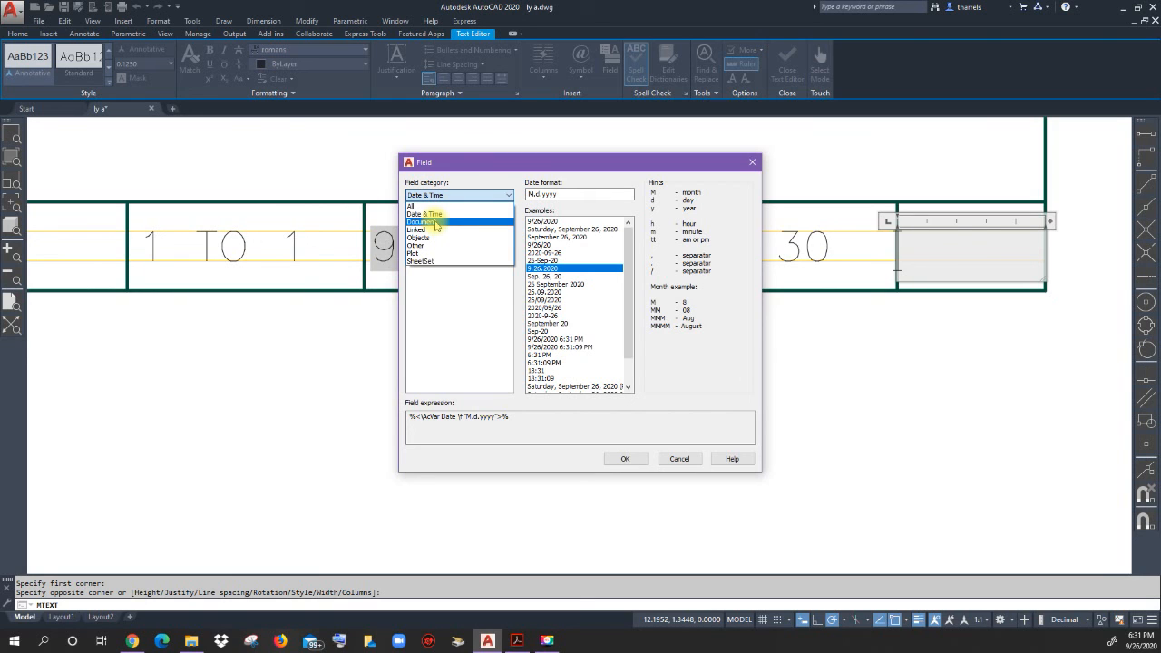
{"action": "left_click", "coordinate": [436, 224]}
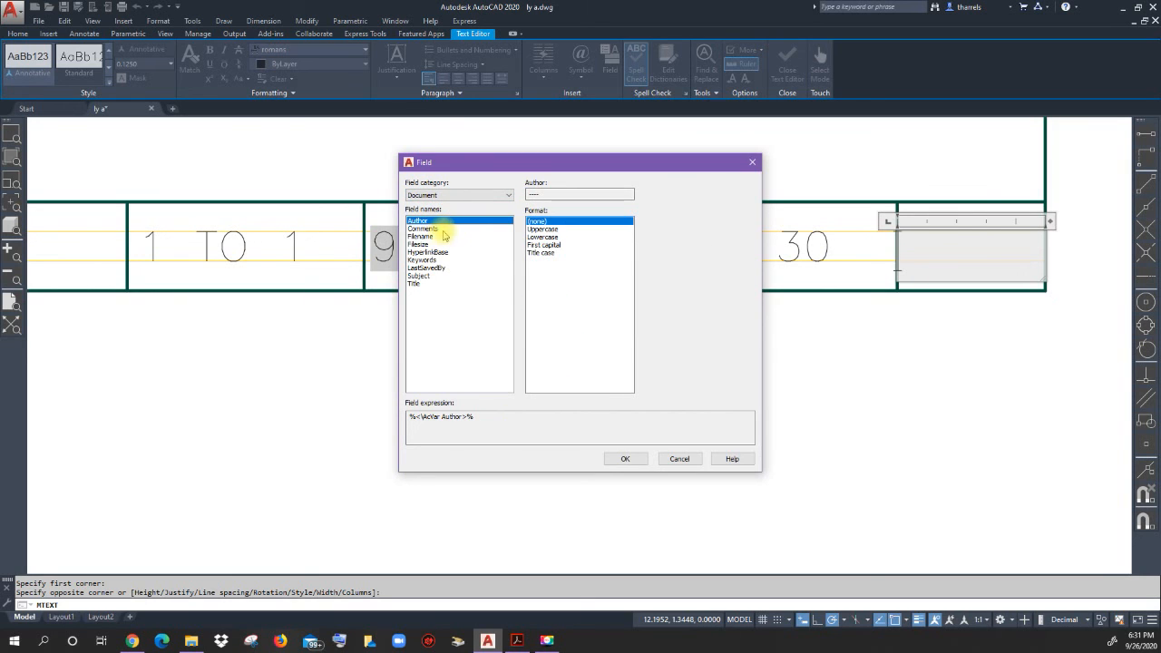
{"action": "left_click", "coordinate": [422, 237]}
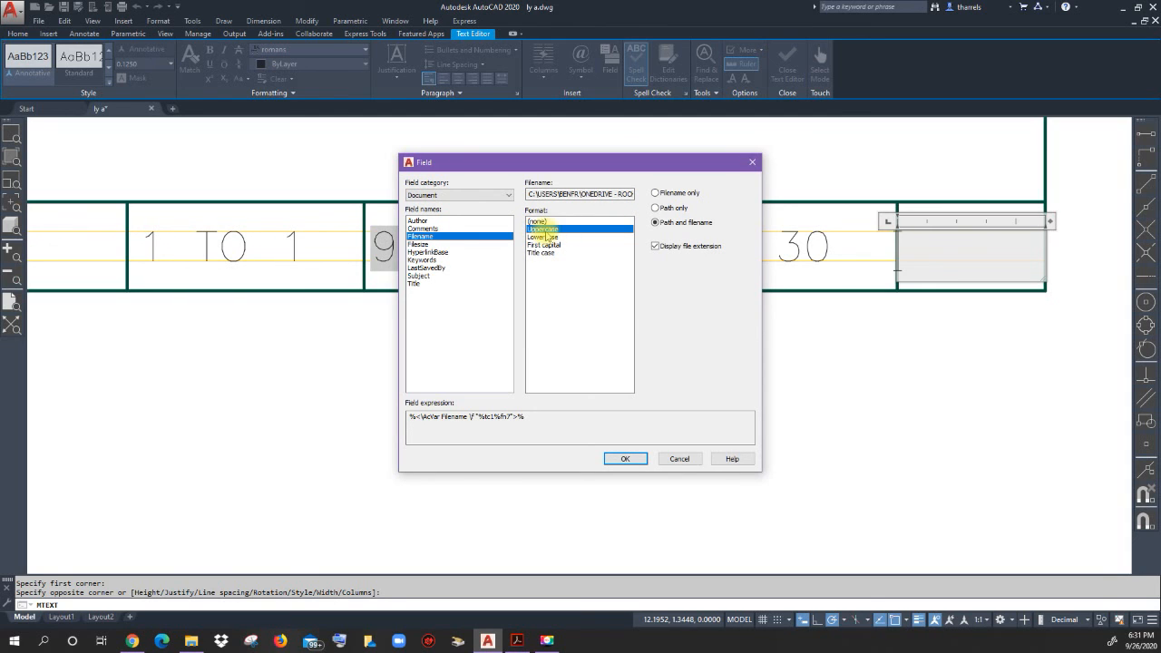
{"action": "left_click", "coordinate": [655, 194]}
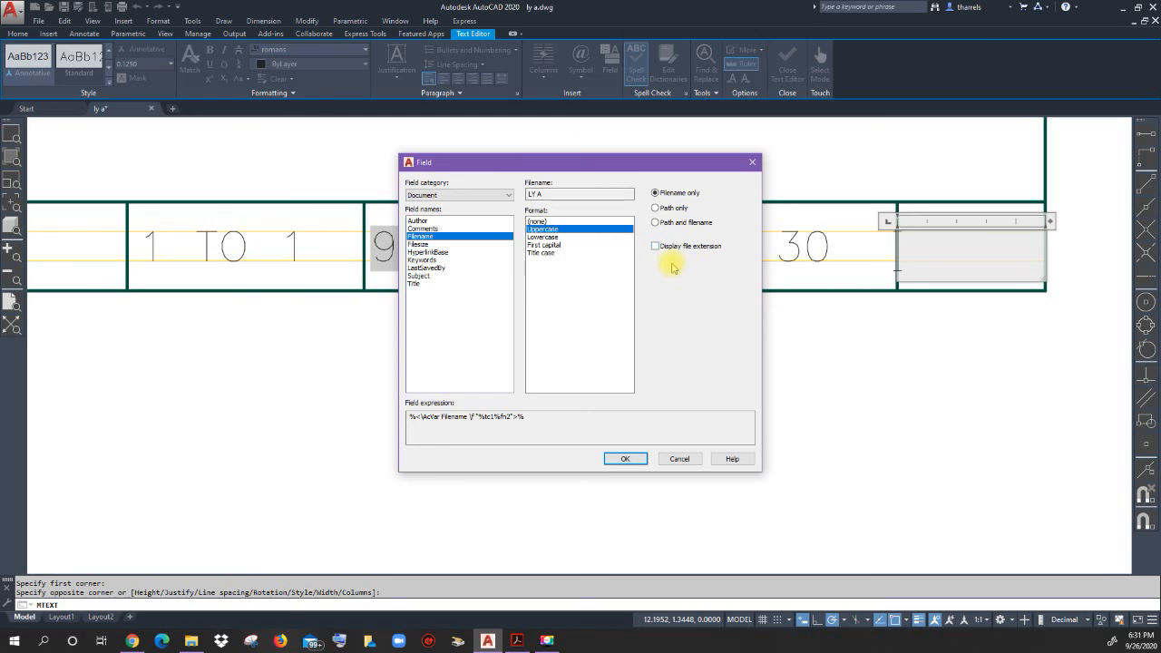
{"action": "left_click", "coordinate": [624, 458]}
{"action": "left_click", "coordinate": [894, 376]}
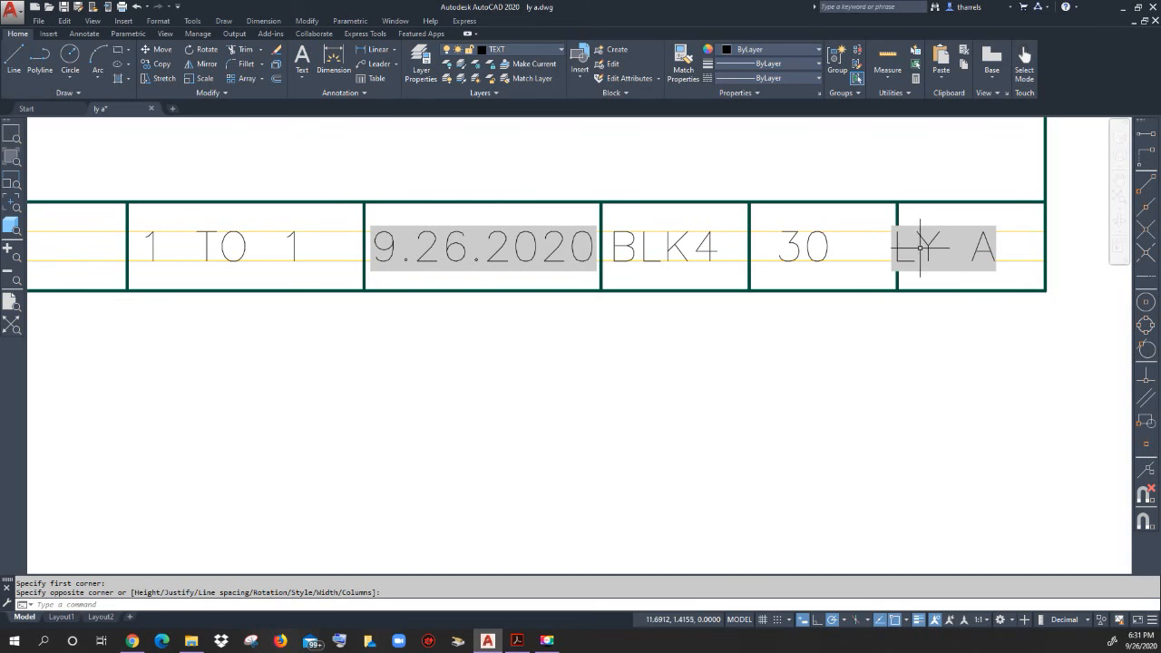
Shift the filename text about 0.03 right along the upper guide line, clear of the last cell's left divider.
{"action": "scroll", "coordinate": [929, 266], "scroll_direction": "up", "scroll_amount": 2}
{"action": "scroll", "coordinate": [943, 262], "scroll_direction": "up", "scroll_amount": 2}
{"action": "middle_click_drag", "start_coordinate": [946, 259], "coordinate": [614, 260]}
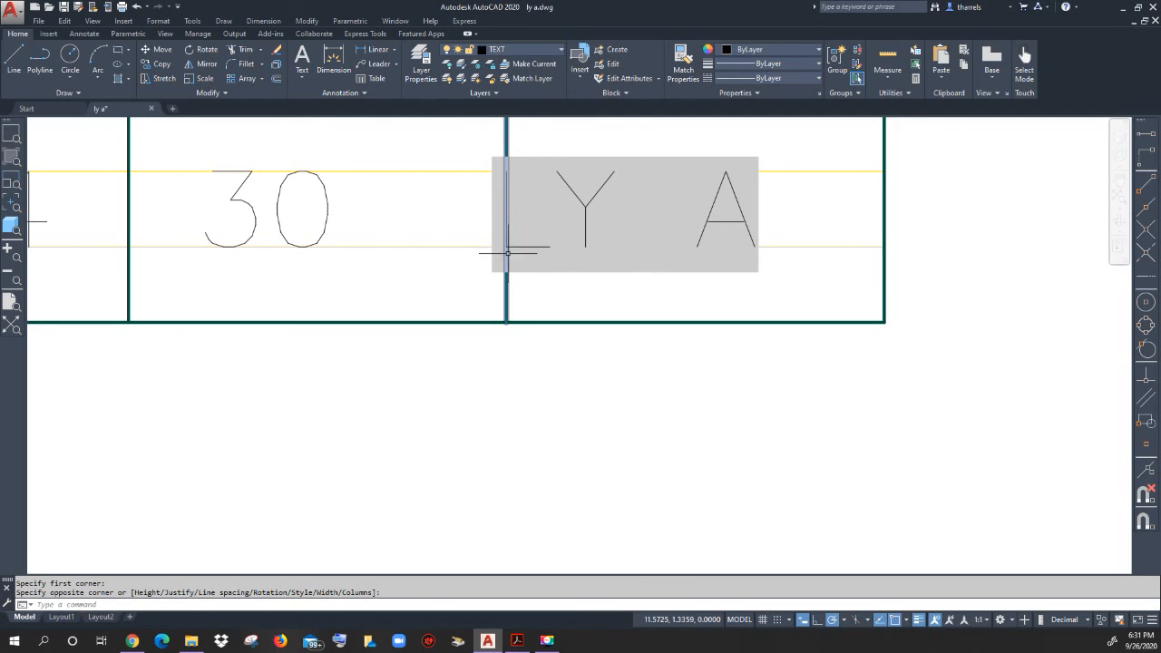
{"action": "left_click", "coordinate": [569, 183]}
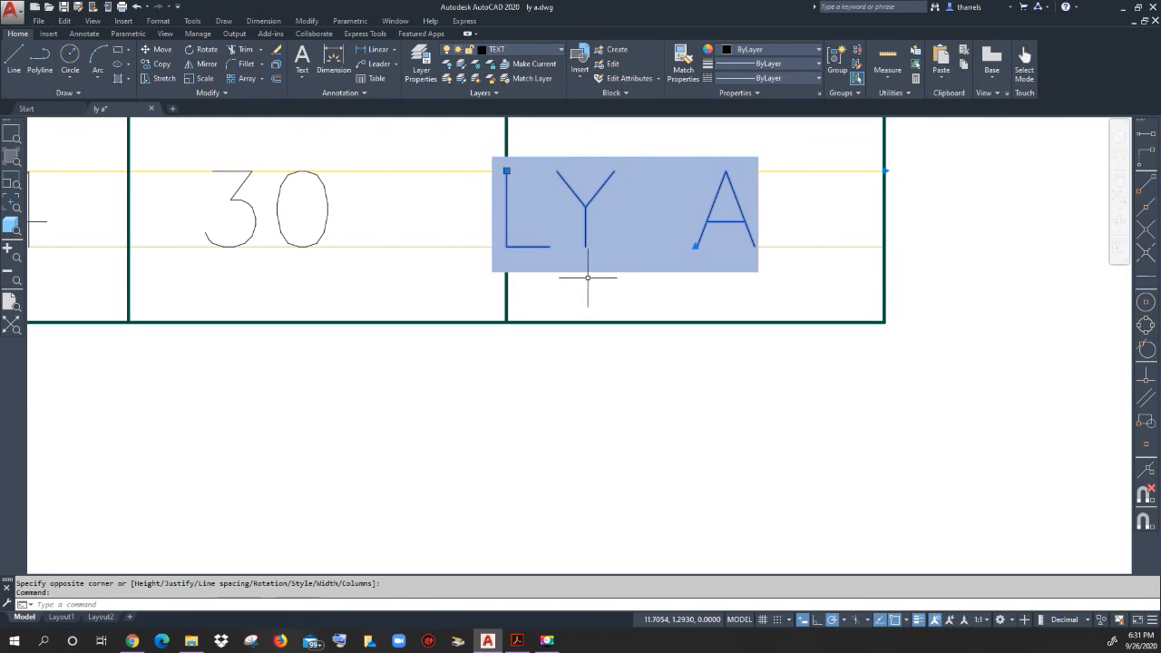
{"action": "scroll", "coordinate": [539, 172], "scroll_direction": "up", "scroll_amount": 2}
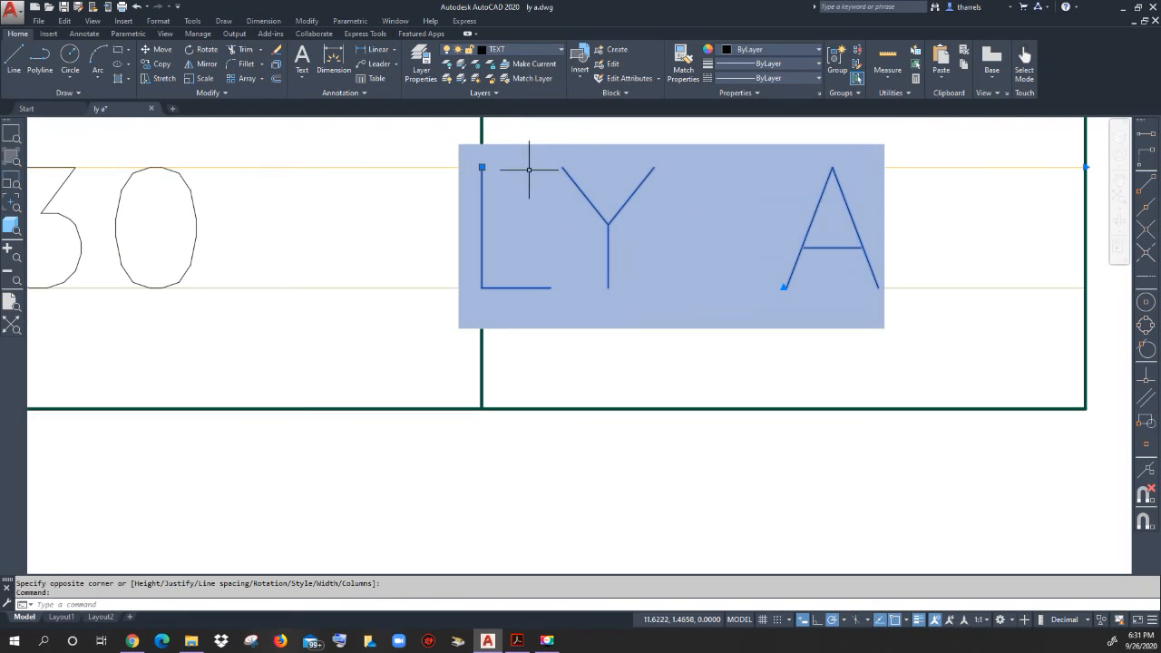
{"action": "left_click", "coordinate": [481, 167]}
{"action": "left_click", "coordinate": [512, 167]}
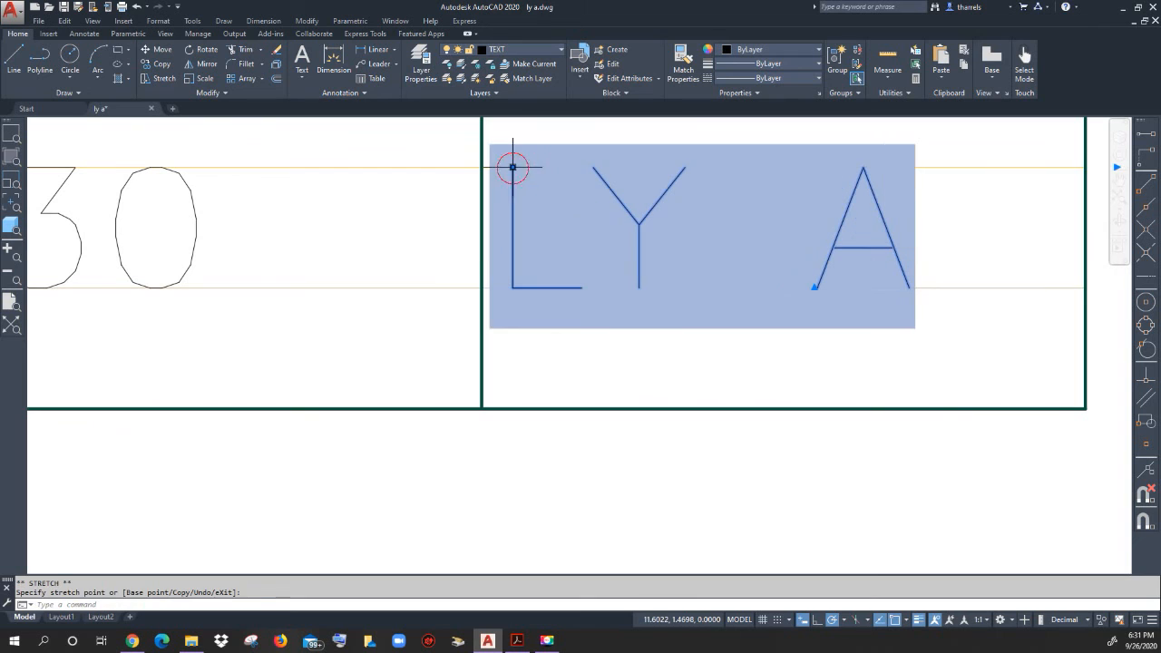
Shift the text "30" slightly right along the upper guide line to sit nearer the middle of the sixth cell.
{"action": "scroll", "coordinate": [512, 166], "scroll_direction": "down", "scroll_amount": 5}
{"action": "mouse_move", "coordinate": [493, 259]}
{"action": "middle_mouse_down"}
{"action": "mouse_move", "coordinate": [532, 251]}
{"action": "mouse_move", "coordinate": [657, 273]}
{"action": "middle_mouse_up"}
{"action": "scroll", "coordinate": [598, 246], "scroll_direction": "up", "scroll_amount": 2}
{"action": "left_click", "coordinate": [594, 243]}
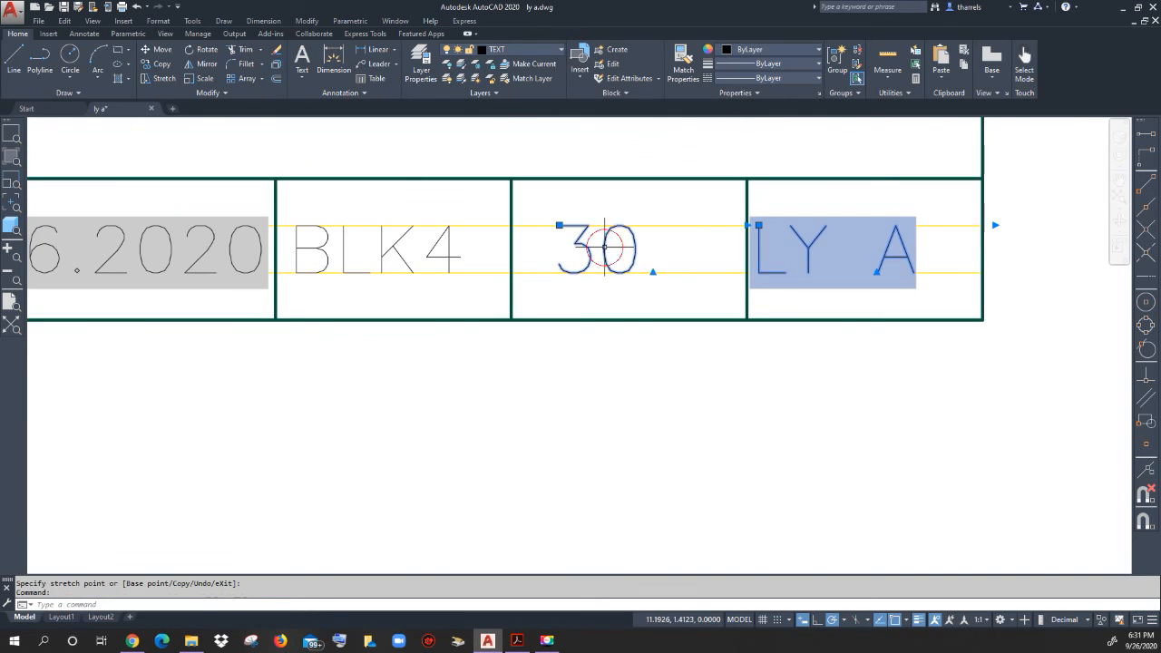
{"action": "scroll", "coordinate": [570, 227], "scroll_direction": "up", "scroll_amount": 1}
{"action": "left_click", "coordinate": [546, 218]}
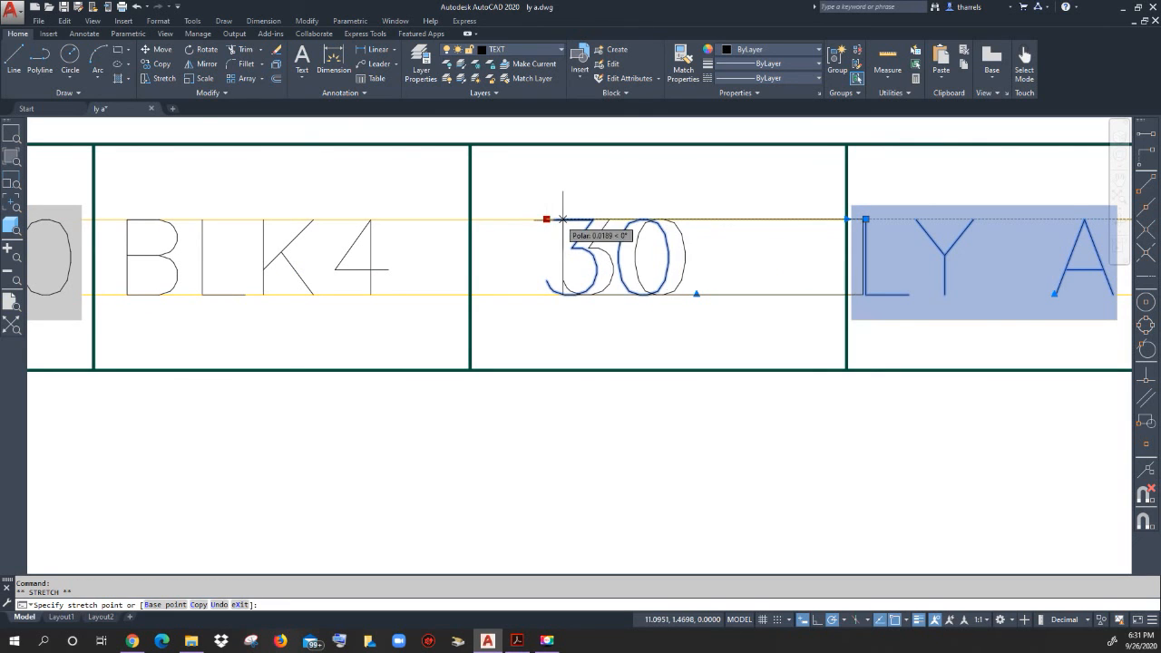
{"action": "left_click", "coordinate": [576, 218]}
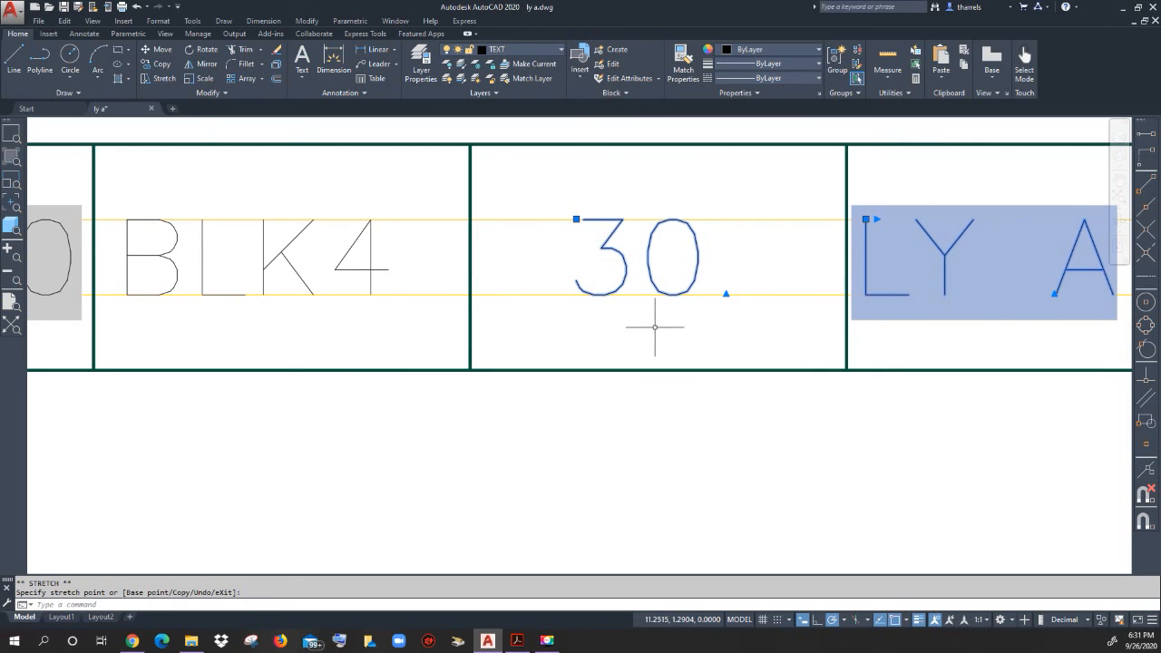
{"action": "key", "text": "Escape"}
{"action": "key", "text": "Escape"}
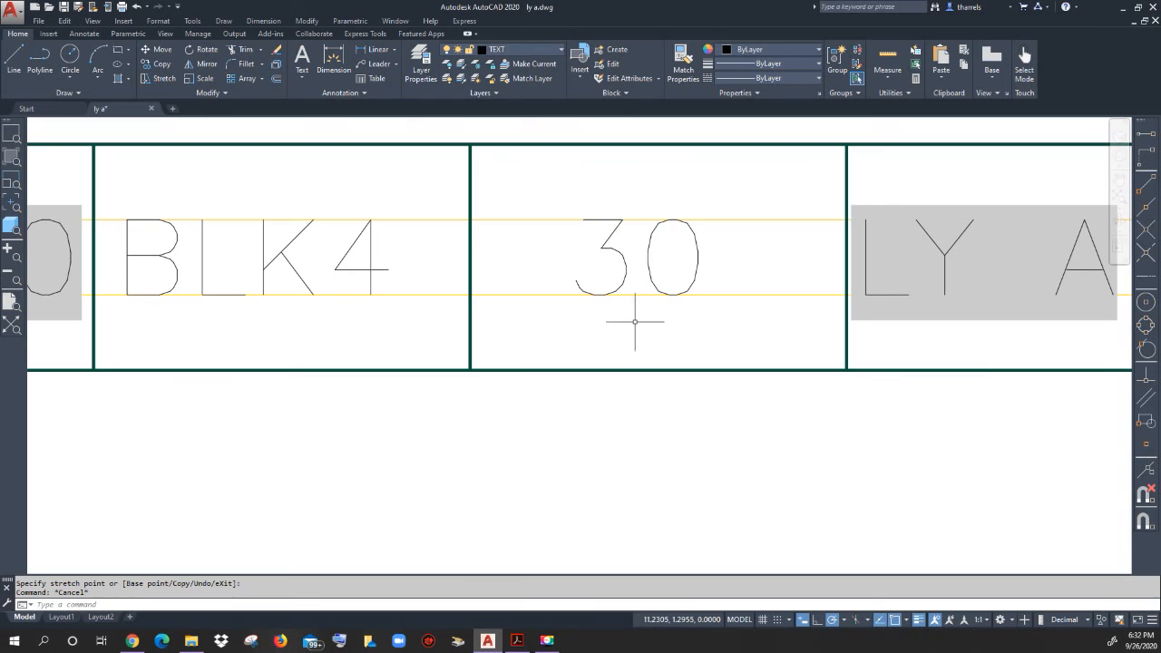
Shift the text "BLK4" slightly right along the upper guide line within the fifth cell.
{"action": "scroll", "coordinate": [567, 309], "scroll_direction": "down", "scroll_amount": 2}
{"action": "scroll", "coordinate": [505, 289], "scroll_direction": "up", "scroll_amount": 3}
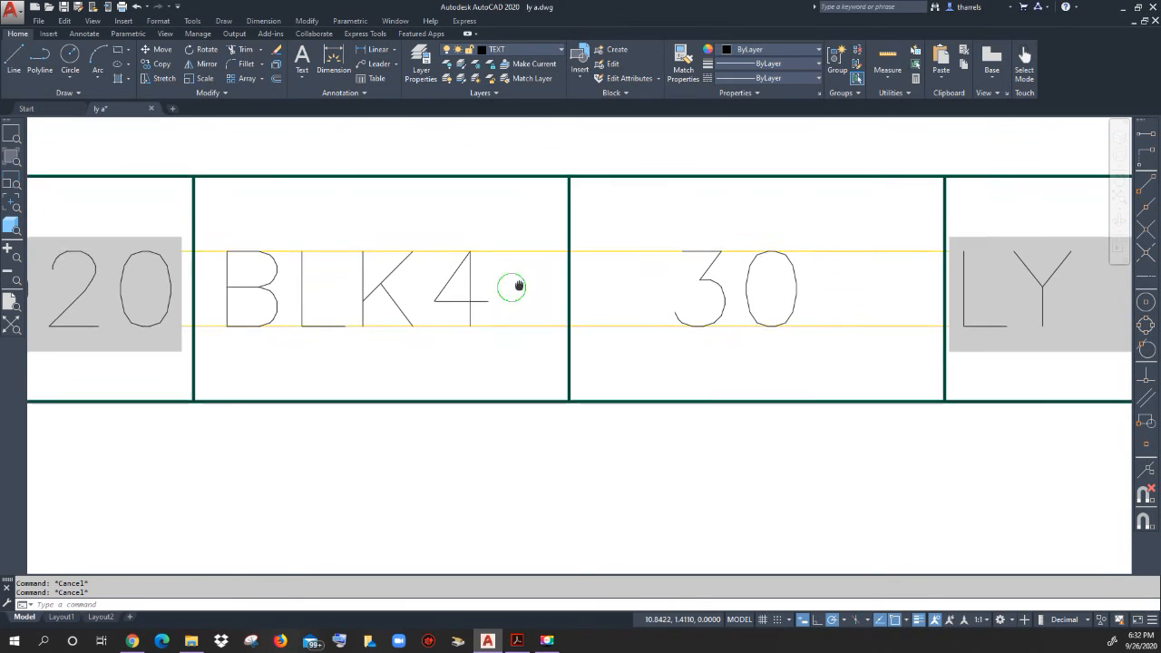
{"action": "left_click", "coordinate": [489, 291]}
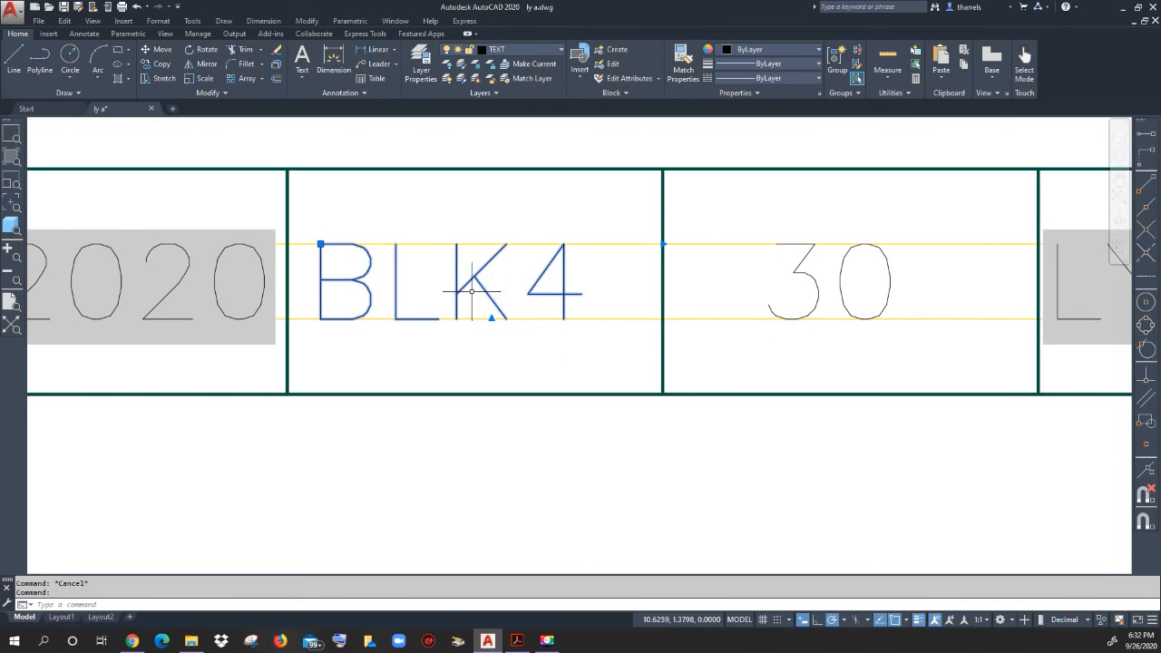
{"action": "left_click", "coordinate": [320, 243]}
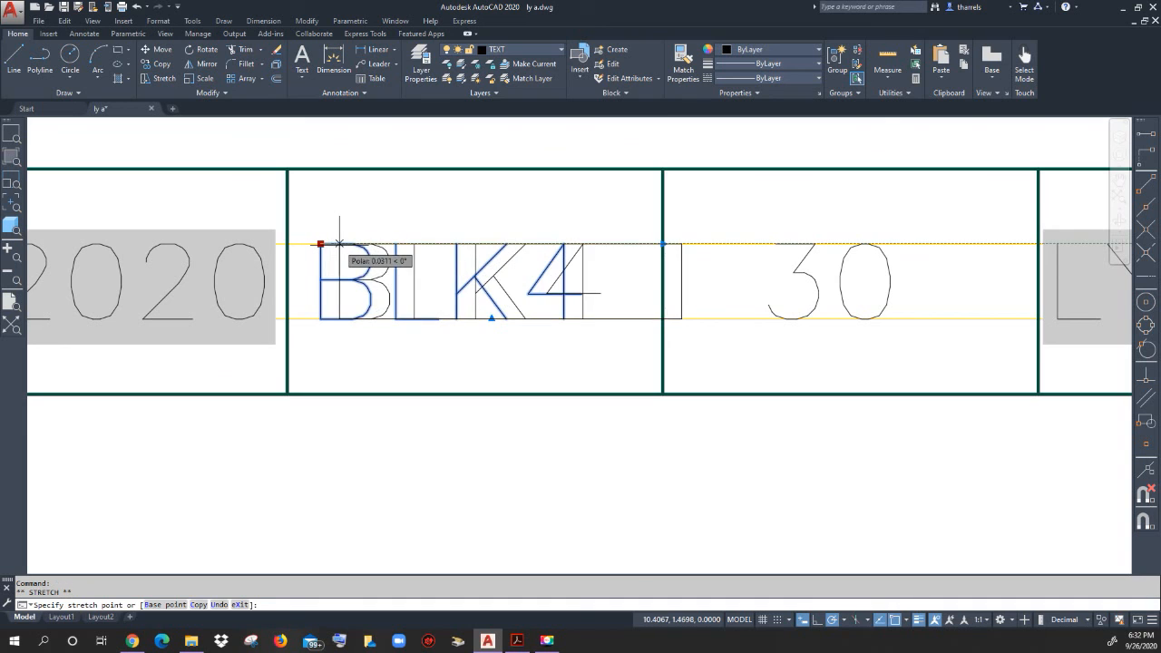
{"action": "scroll", "coordinate": [488, 295], "scroll_direction": "down", "scroll_amount": 4}
{"action": "scroll", "coordinate": [495, 306], "scroll_direction": "down", "scroll_amount": 2}
{"action": "middle_click_drag", "start_coordinate": [497, 308], "coordinate": [735, 318]}
{"action": "scroll", "coordinate": [373, 335], "scroll_direction": "down", "scroll_amount": 2}
{"action": "middle_click_drag", "start_coordinate": [373, 335], "coordinate": [449, 335]}
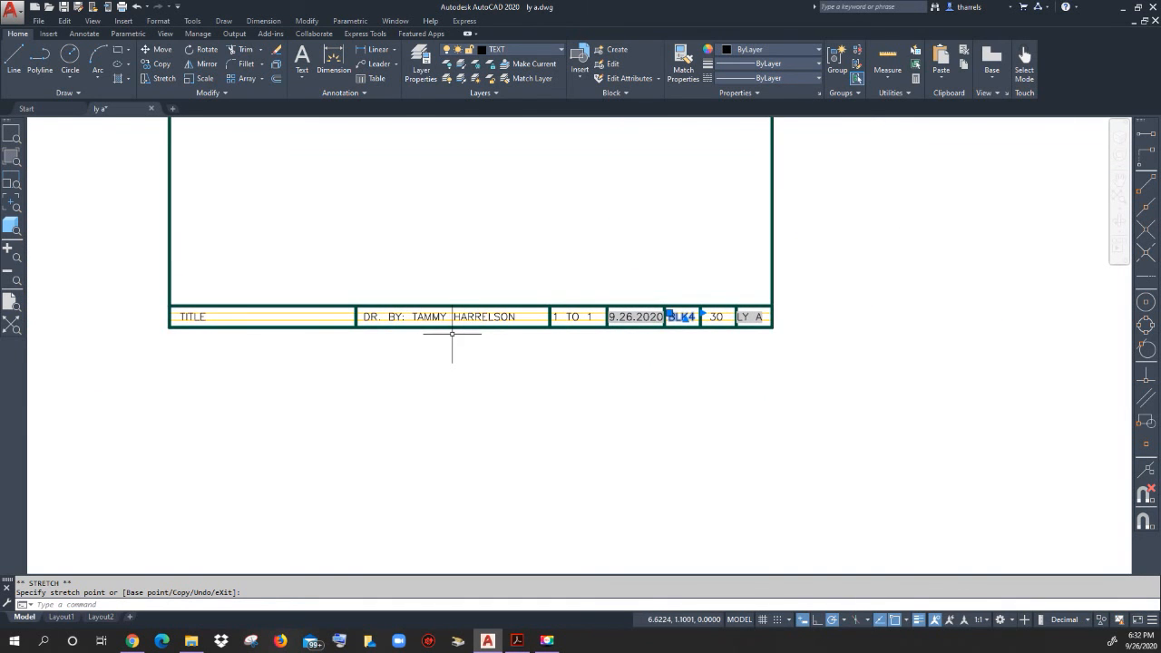
{"action": "key", "text": "Escape"}
{"action": "key", "text": "Escape"}
{"action": "scroll", "coordinate": [417, 328], "scroll_direction": "up", "scroll_amount": 4}
{"action": "mouse_move", "coordinate": [409, 329]}
{"action": "middle_mouse_down"}
{"action": "mouse_move", "coordinate": [542, 322]}
{"action": "mouse_move", "coordinate": [532, 324]}
{"action": "middle_mouse_up"}
{"action": "scroll", "coordinate": [531, 324], "scroll_direction": "down", "scroll_amount": 2}
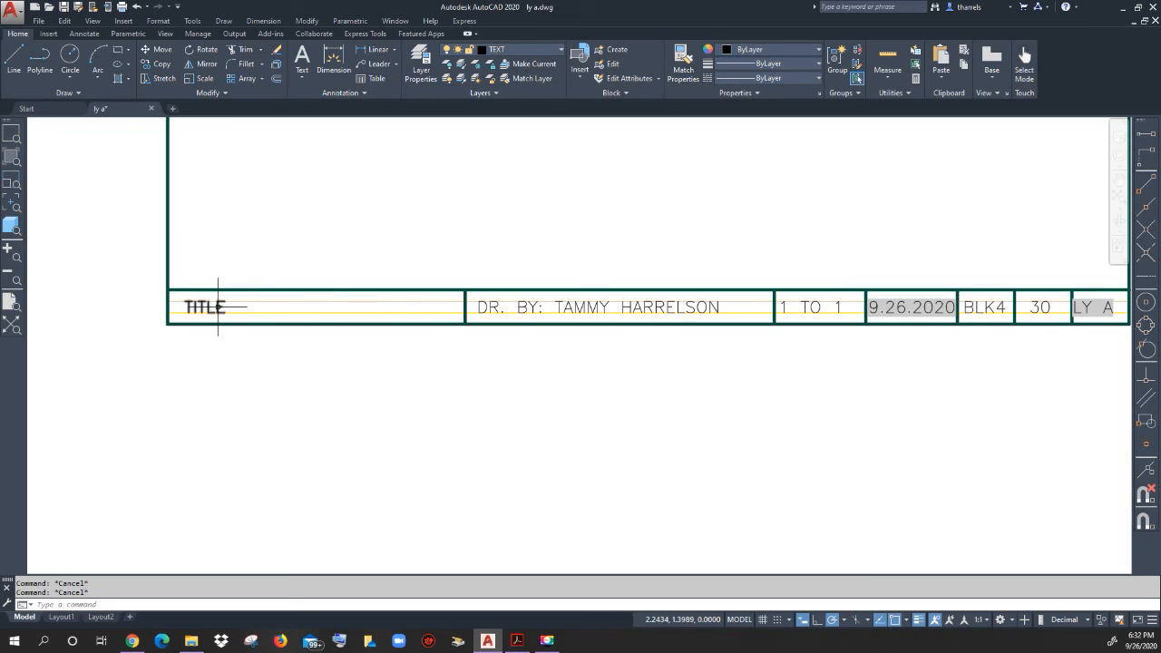
{"action": "mouse_move", "coordinate": [221, 307]}
{"action": "left_click", "coordinate": [218, 307]}
{"action": "double_click", "coordinate": [220, 308]}
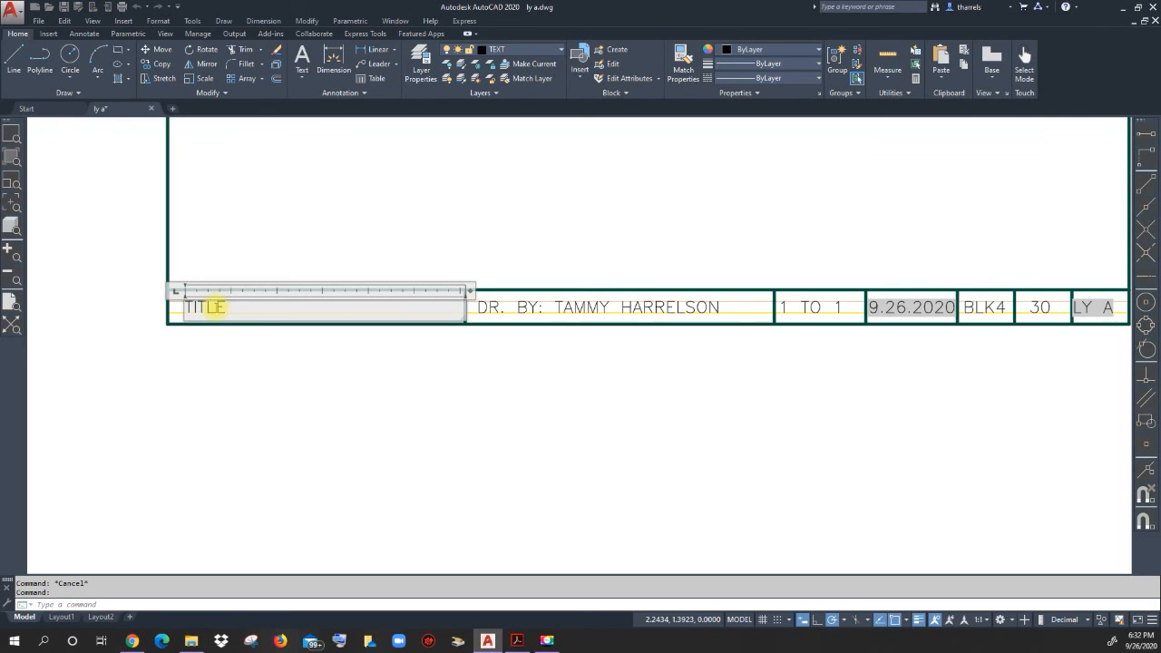
{"action": "left_click_drag", "start_coordinate": [242, 307], "coordinate": [182, 308]}
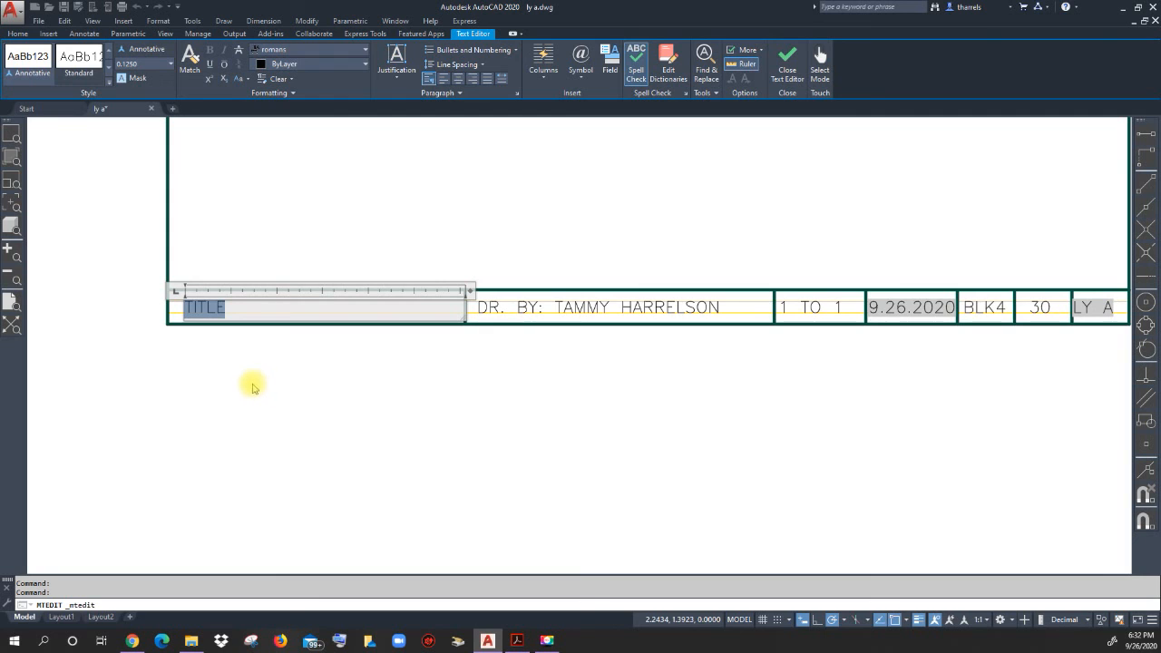
{"action": "key", "text": "Escape"}
{"action": "key", "text": "Escape"}
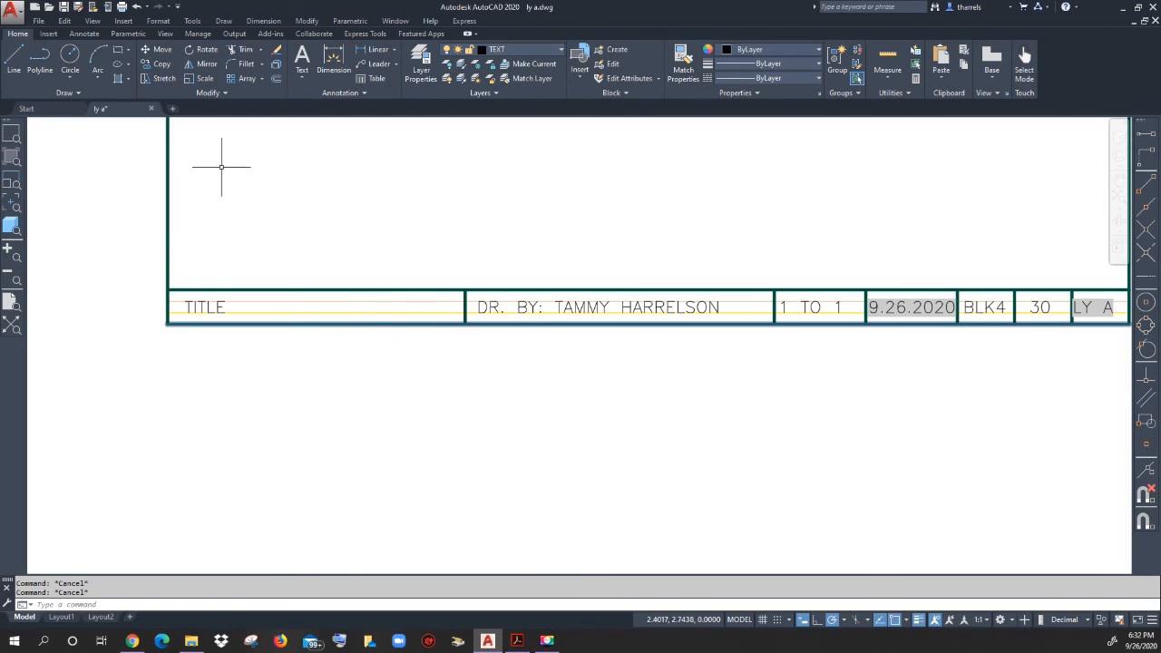
Save the drawing and erase the two horizontal lettering guide lines running through the title strip.
{"action": "left_click", "coordinate": [64, 8]}
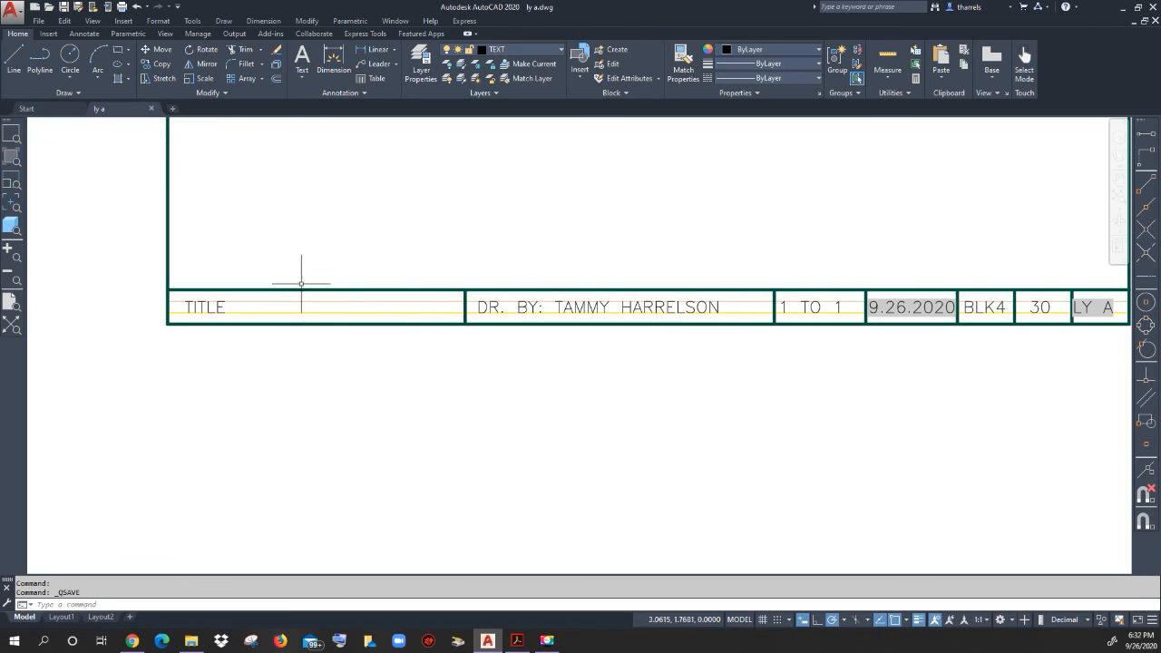
{"action": "left_click", "coordinate": [333, 317]}
{"action": "left_click", "coordinate": [307, 290]}
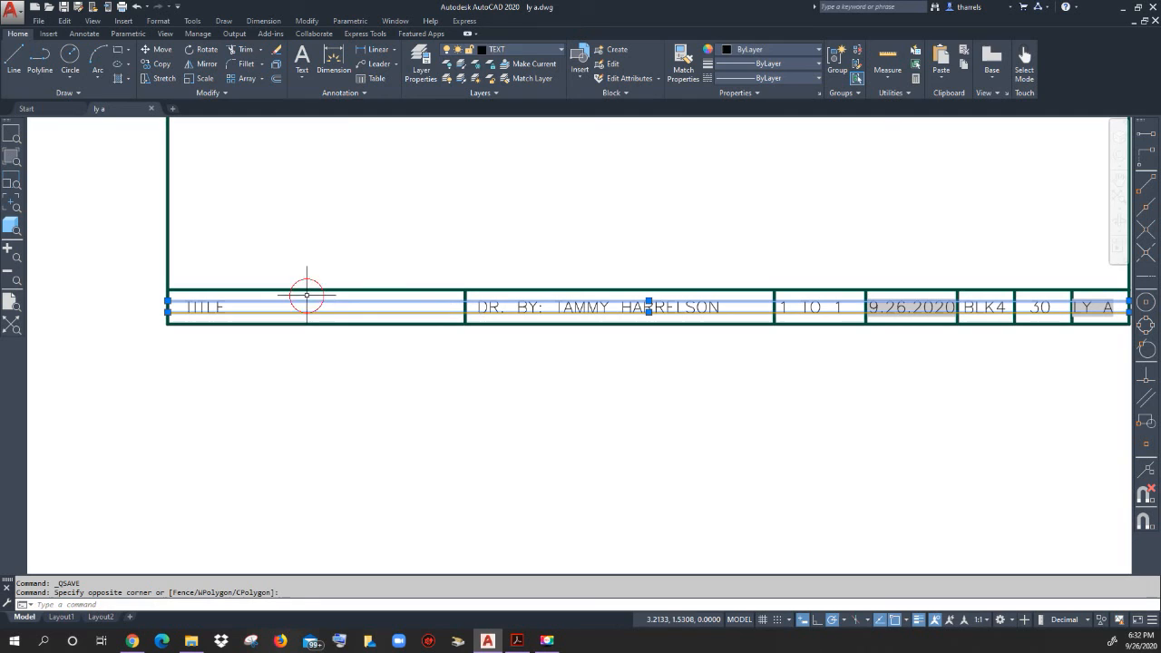
{"action": "left_click", "coordinate": [276, 49]}
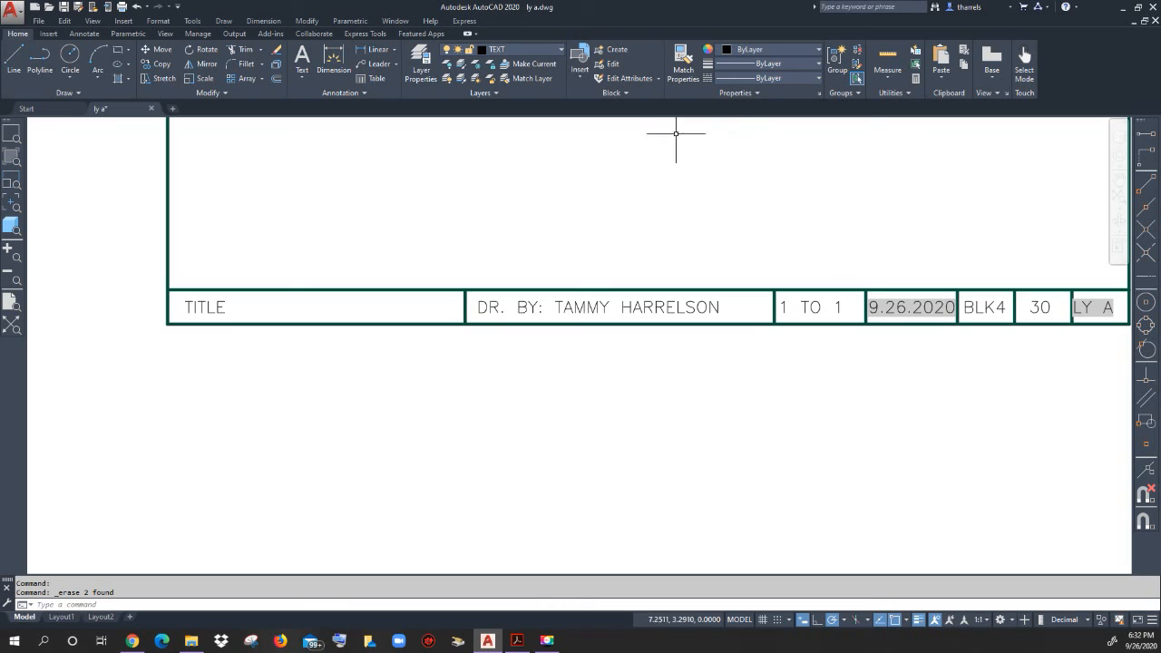
Fit the whole sheet in view with Zoom Extents and save the drawing.
{"action": "left_click", "coordinate": [12, 302]}
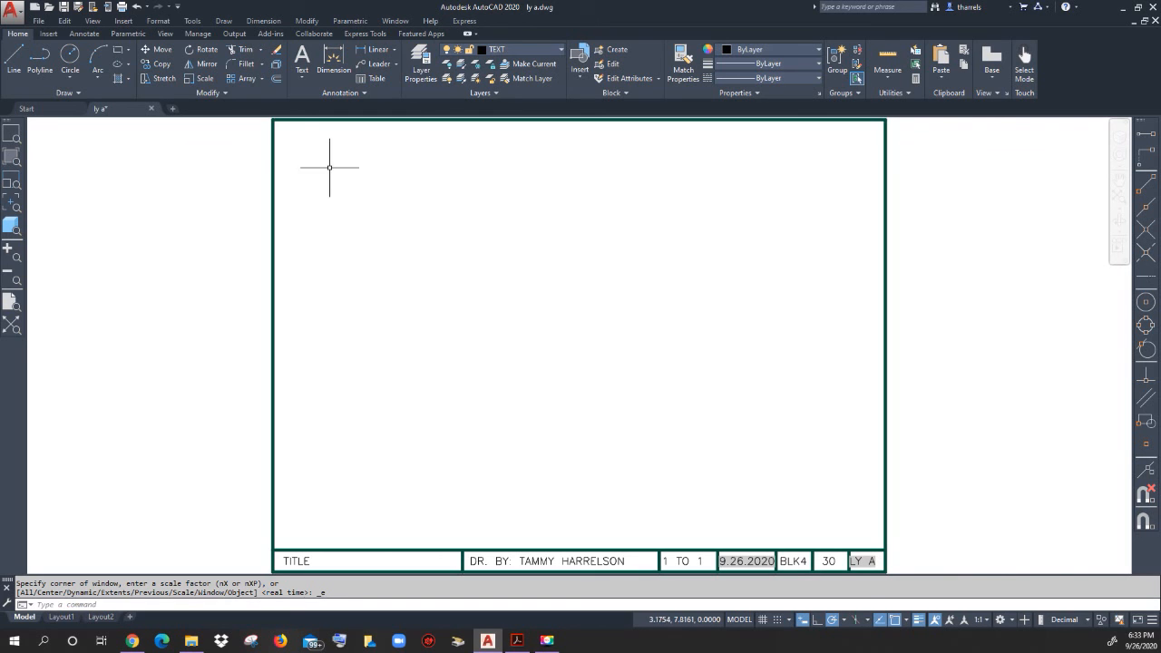
{"action": "left_click", "coordinate": [64, 7]}
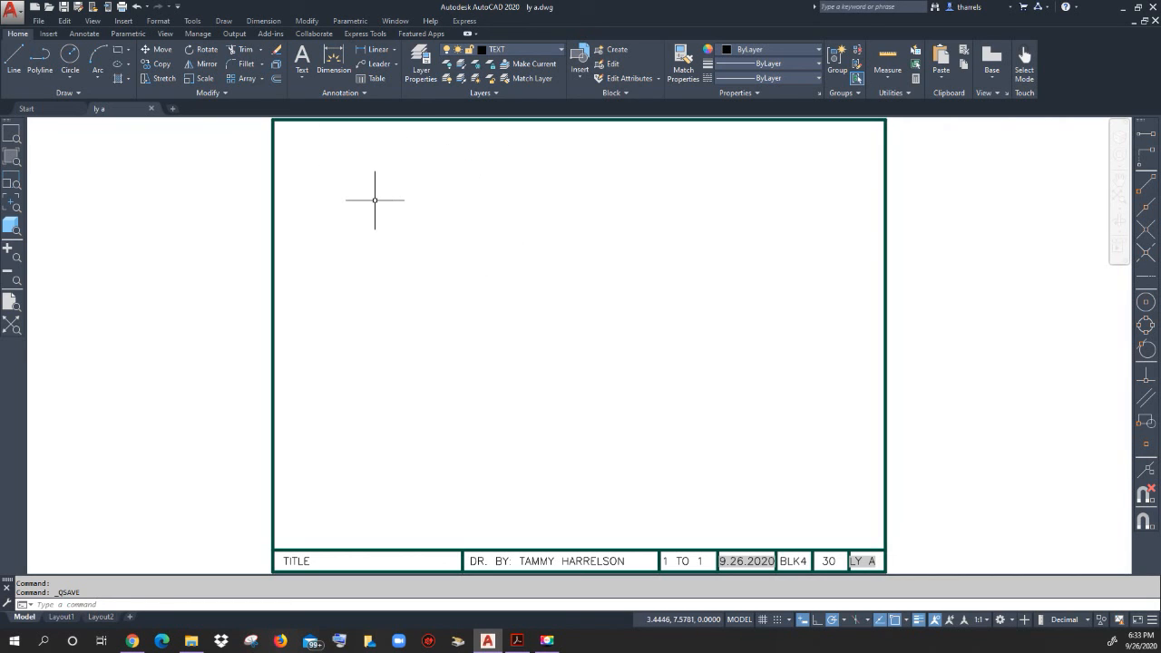
{"action": "left_click", "coordinate": [547, 640]}
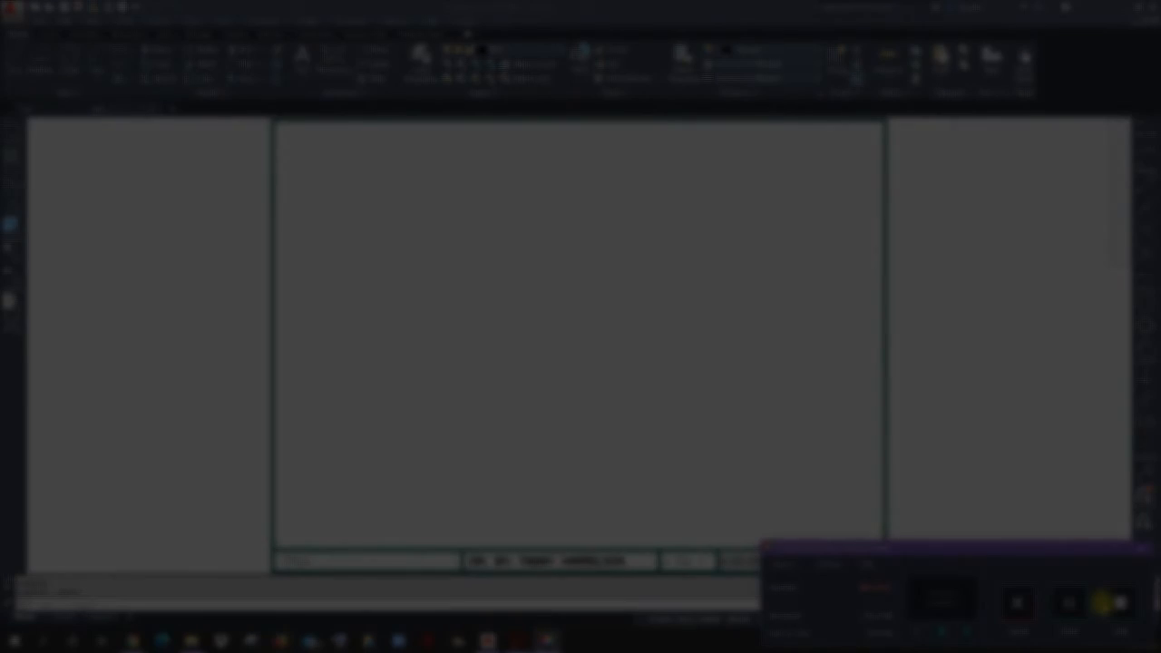